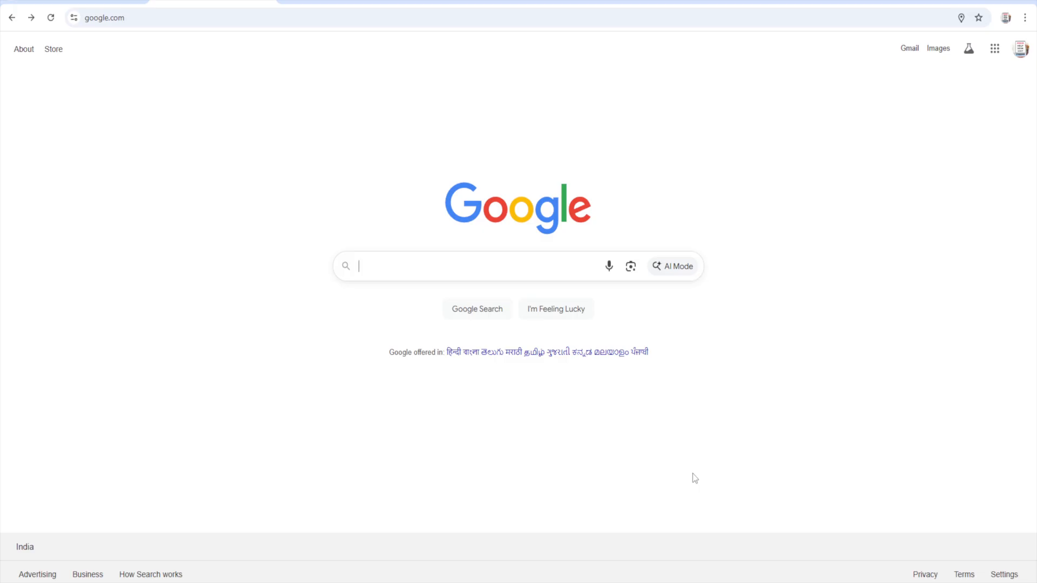
Search Google for 'up police' and open the UP Police Recruitment & Promotion Board site
text(u police)
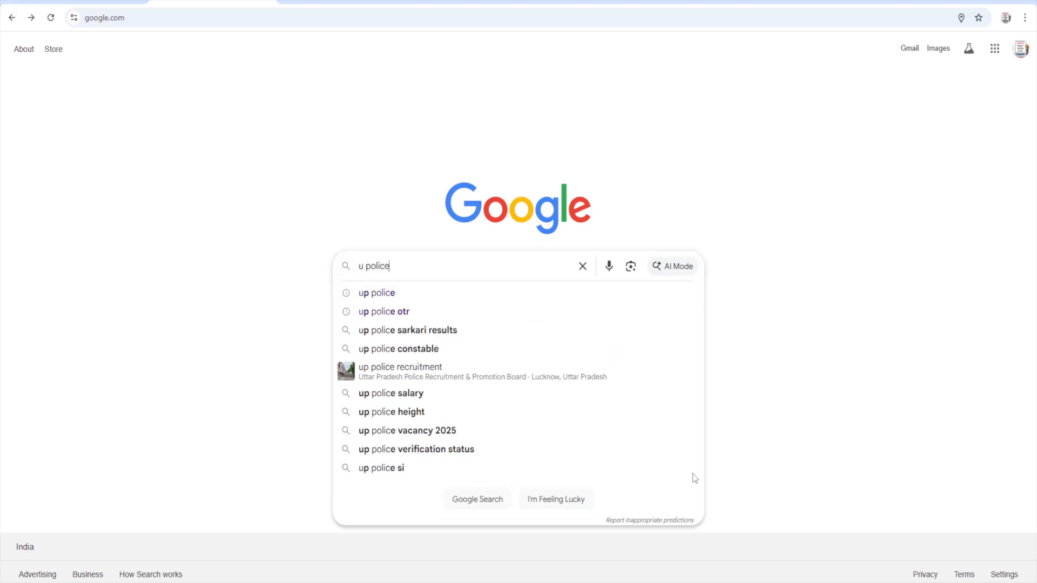
key(Down)
key(Return)
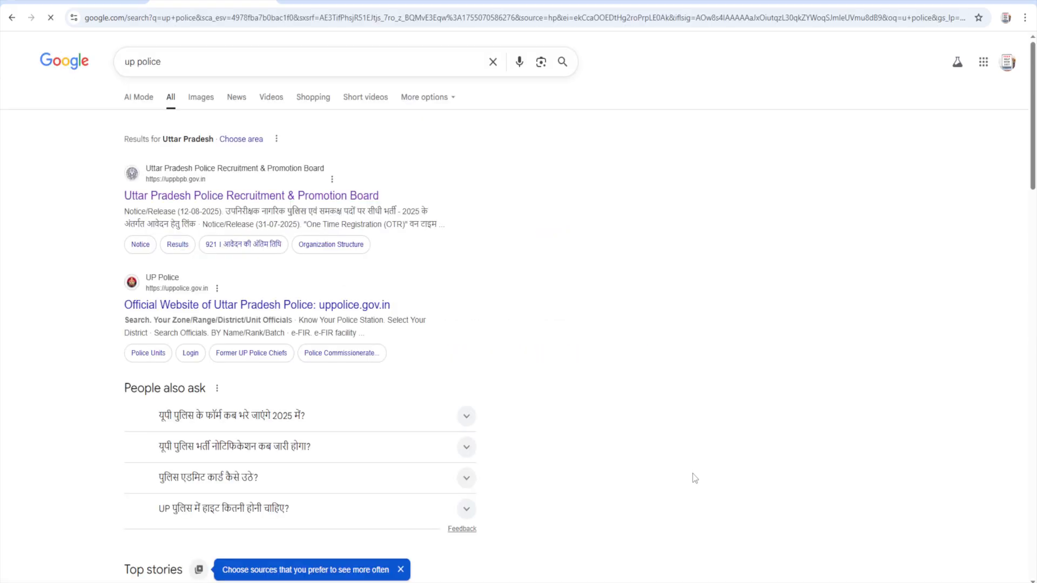
click(253, 196)
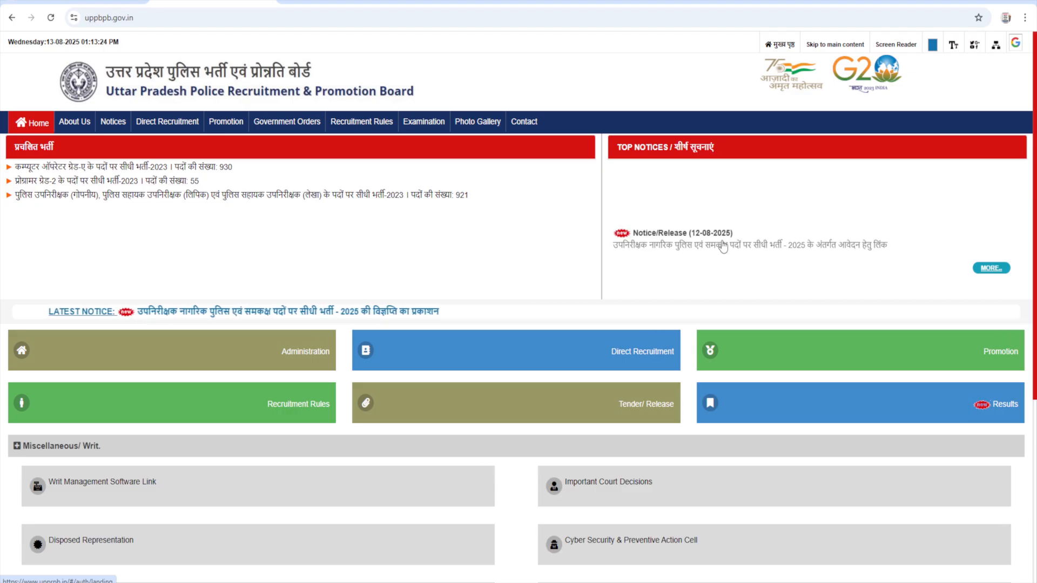
Open the Sub Inspector 2025 application link and dismiss the Important Instructions dialog
click(722, 244)
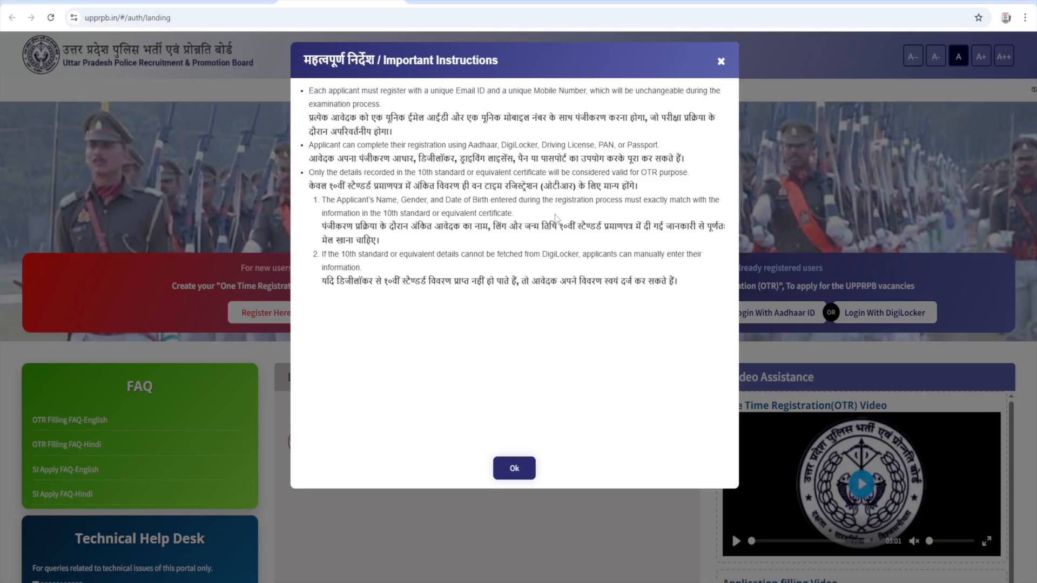
click(513, 468)
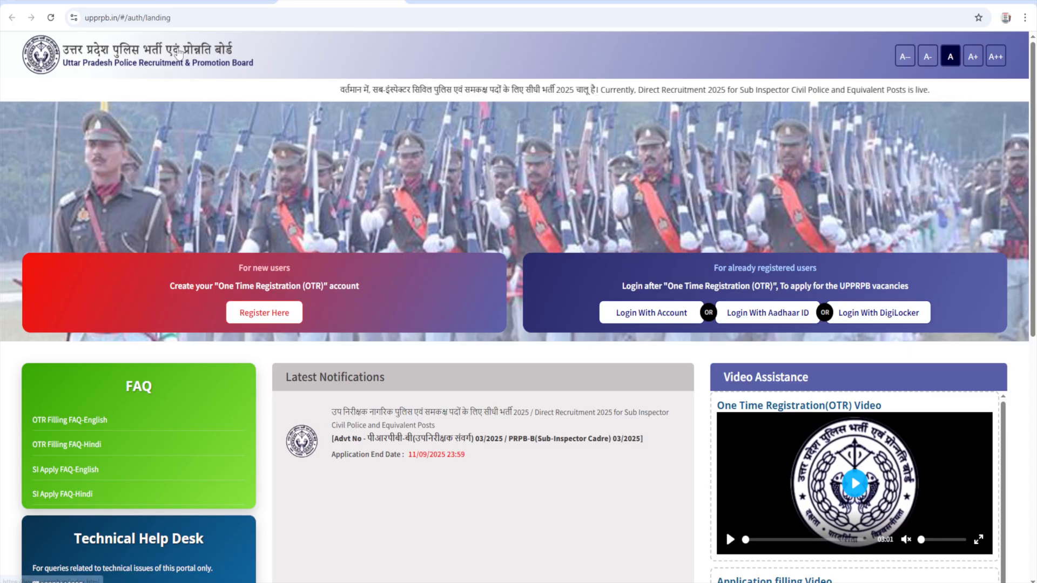
Play the UP Police OTR step-by-step video on YouTube
click(104, 1)
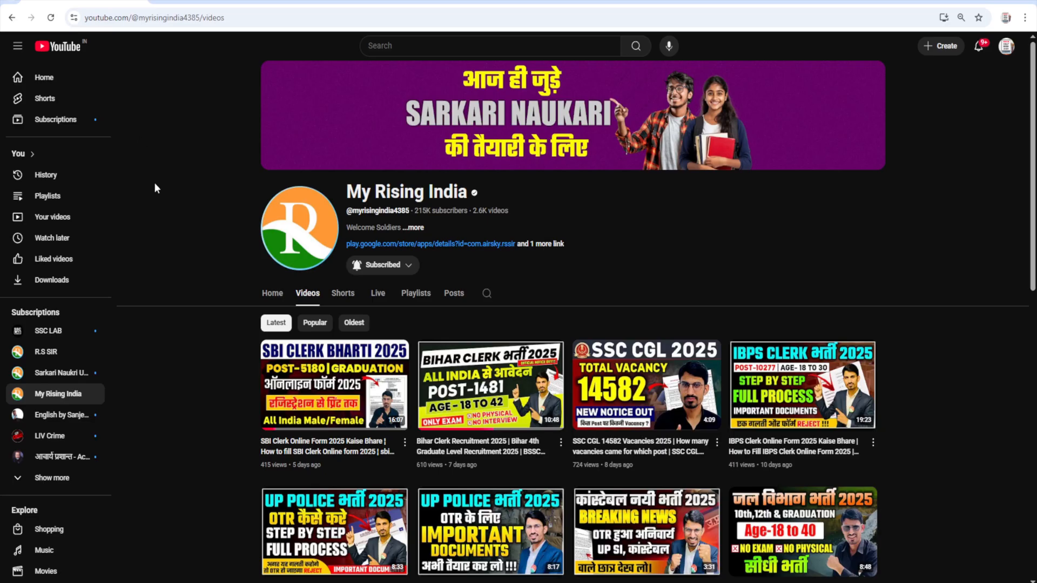
scroll(216, 340, down, 3)
scroll(245, 322, up, 3)
scroll(351, 281, down, 2)
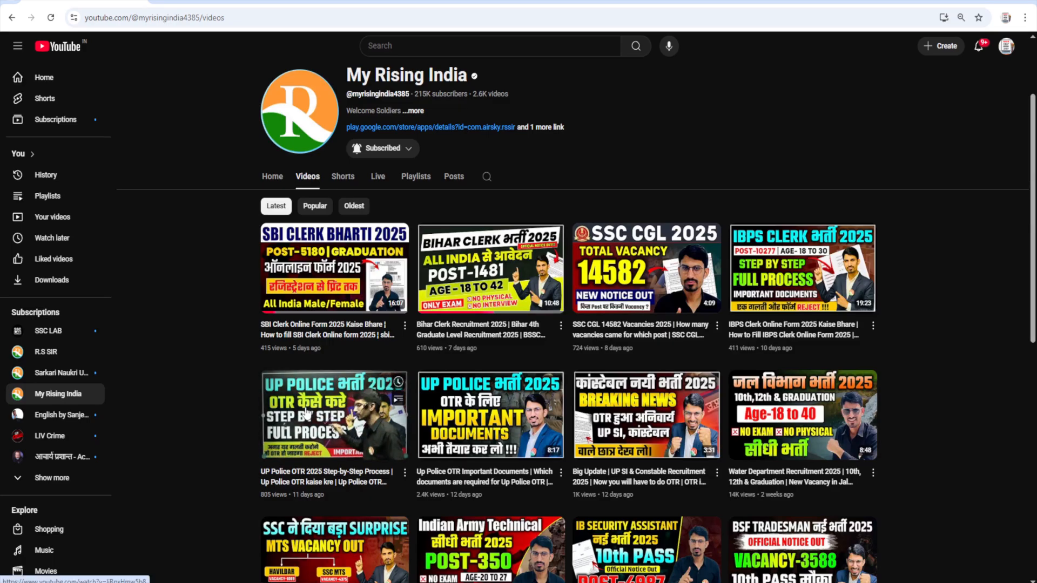
click(287, 471)
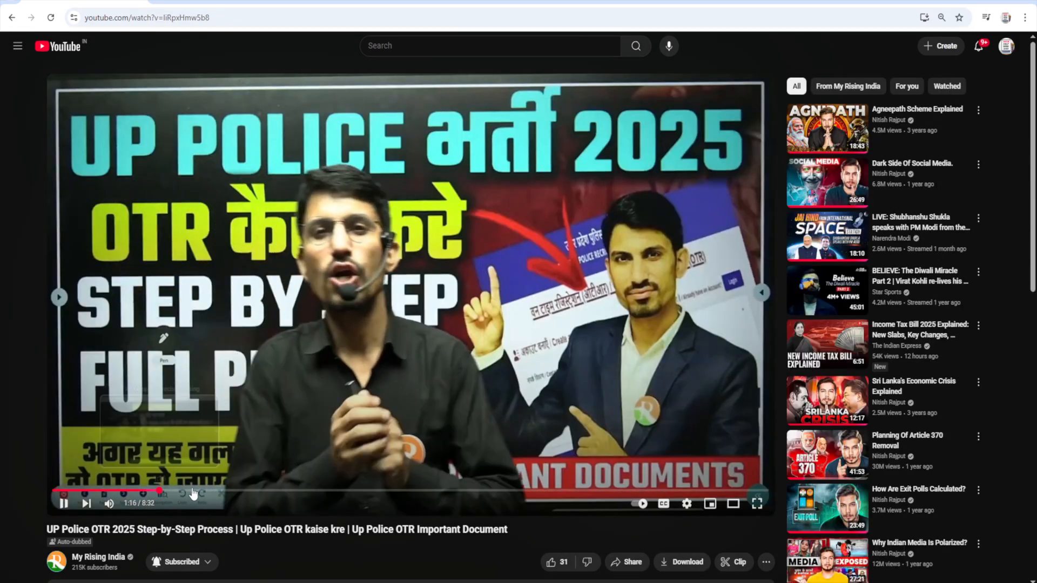
Skip the video ahead to the PAN verification part, then return to the UPPRPB page
click(158, 490)
click(226, 492)
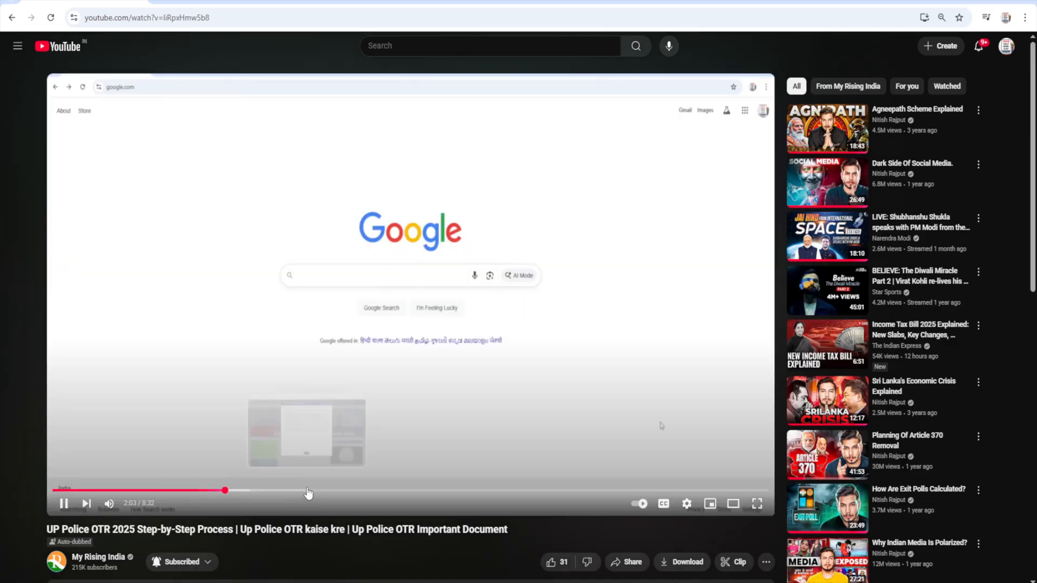
click(306, 490)
click(366, 491)
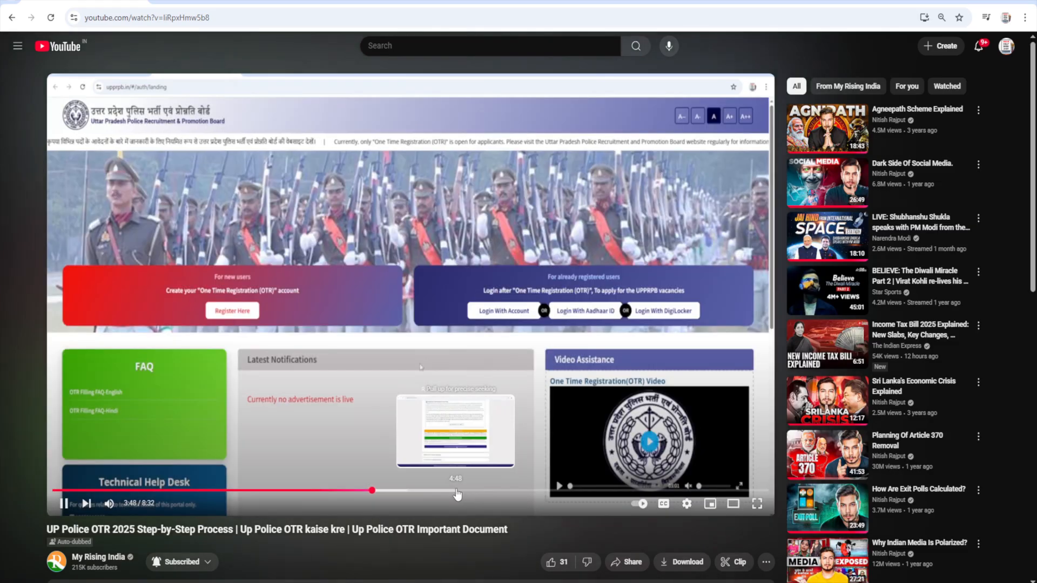
click(457, 491)
click(498, 491)
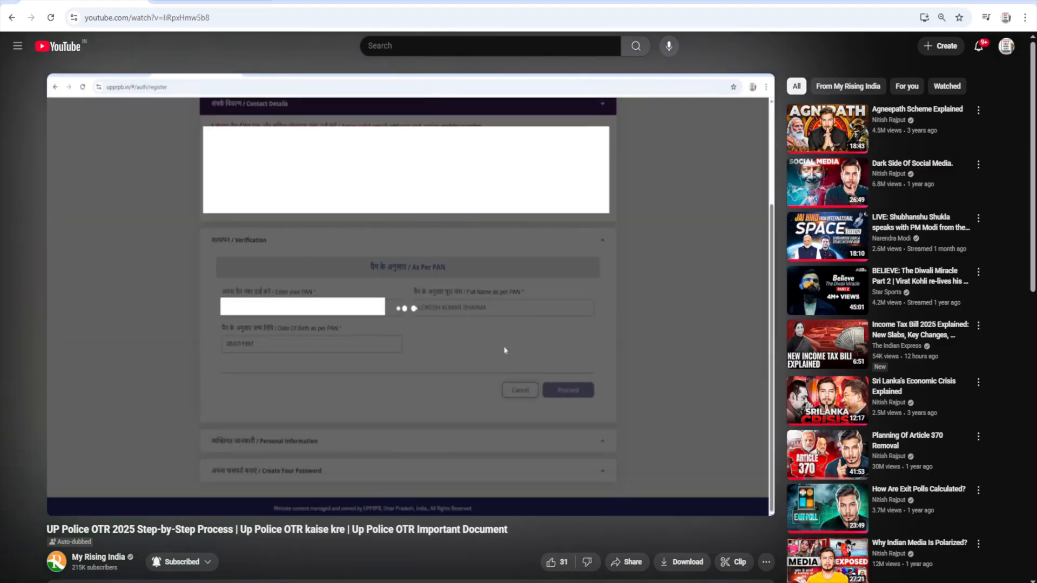
click(335, 1)
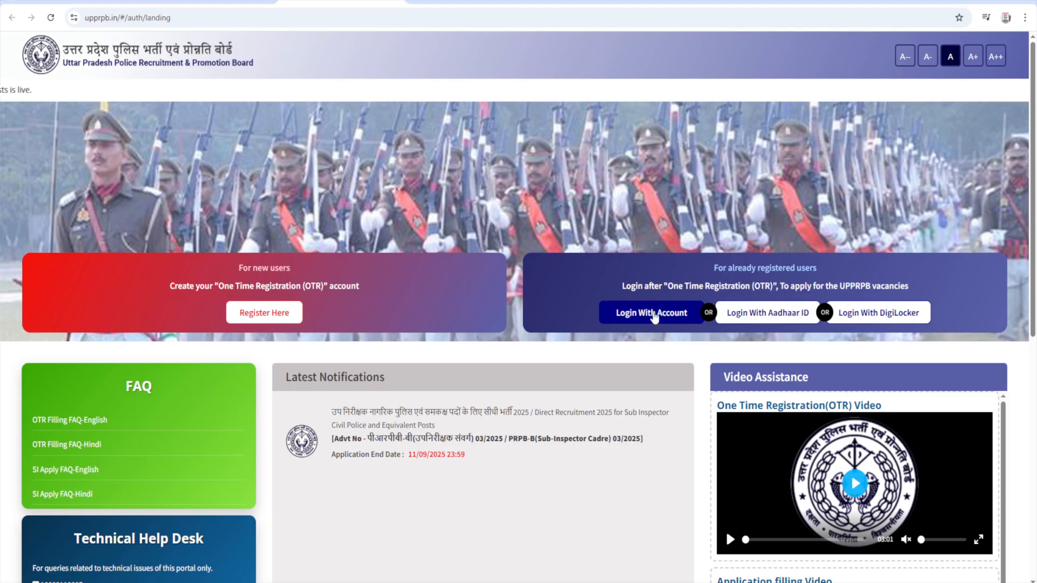
Log in with the registered account's e-mail and password
click(651, 319)
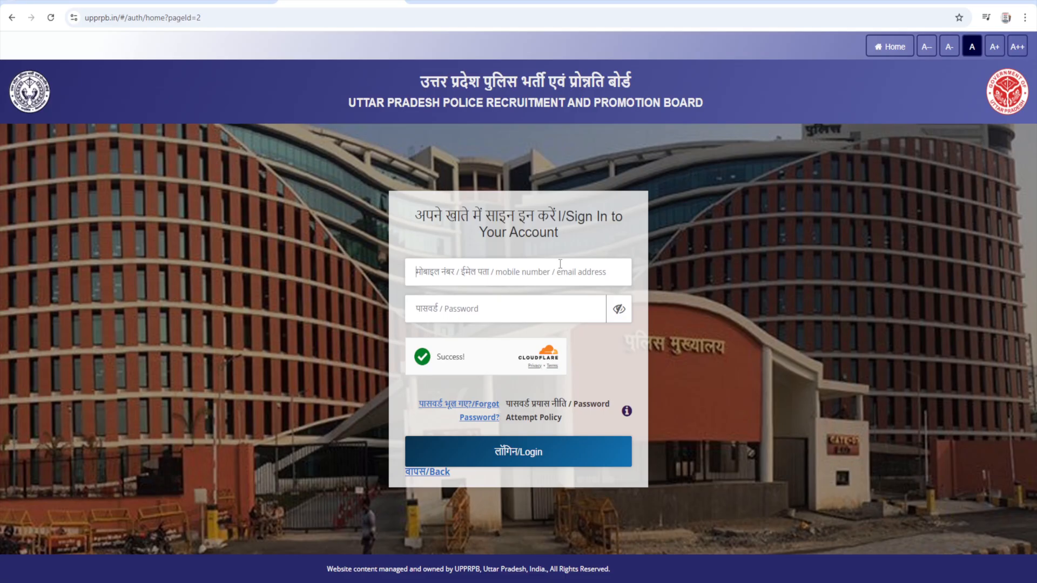
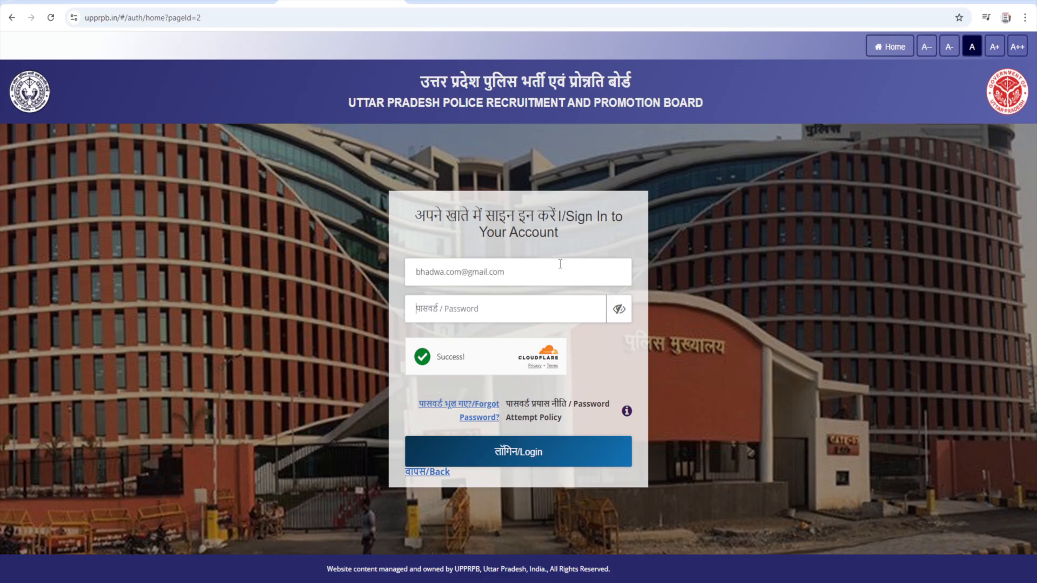
text(•)
click(509, 453)
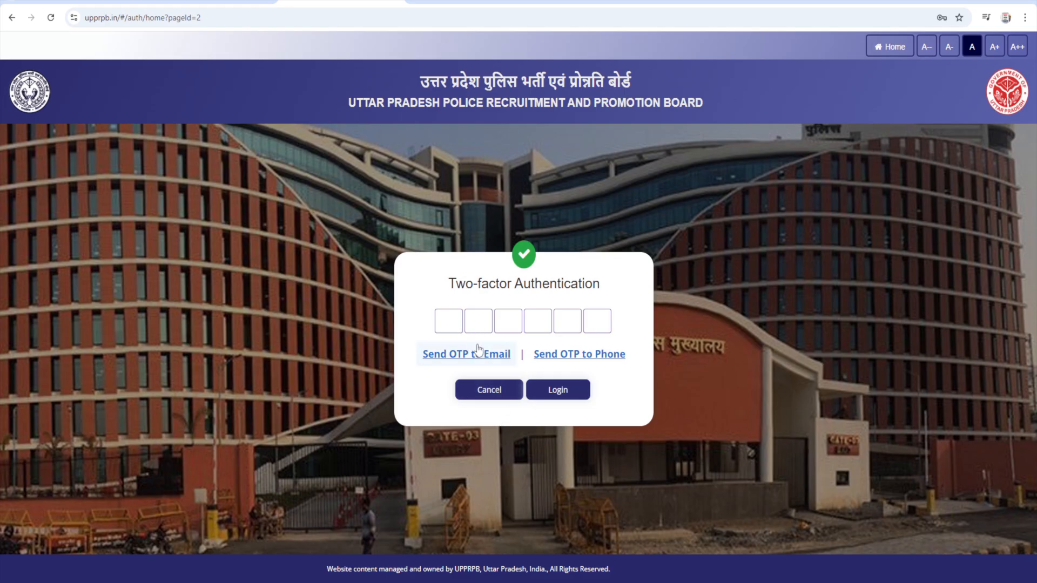
Request a phone OTP, enter the six-digit code and finish logging in
click(565, 359)
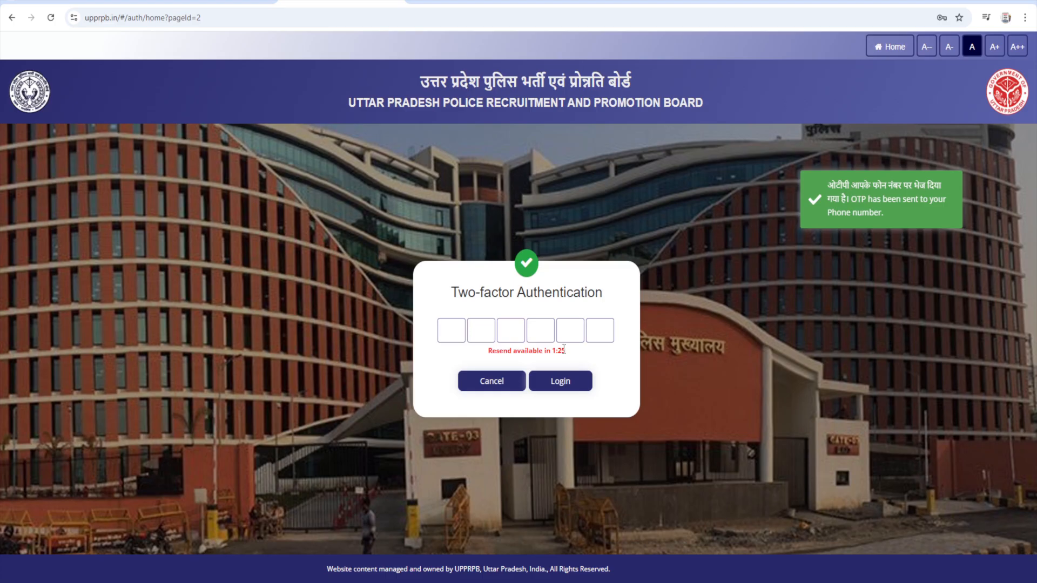
click(459, 336)
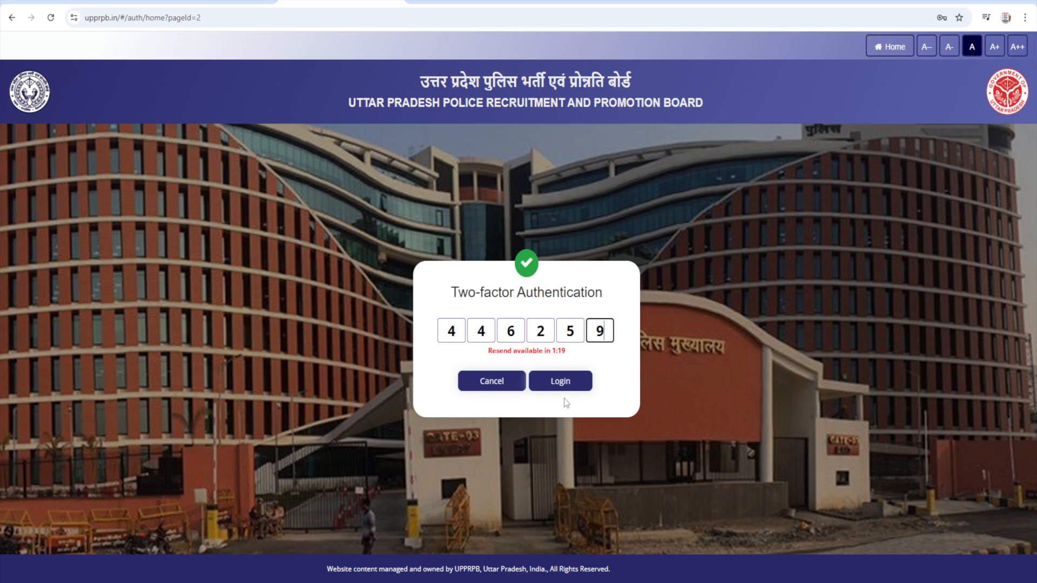
click(559, 382)
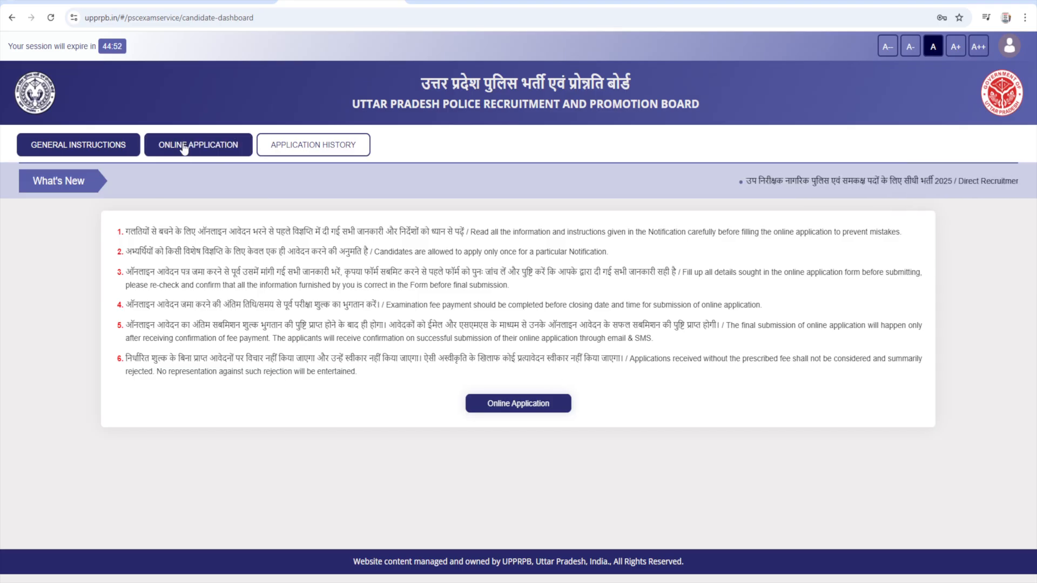
Check the 12/08/2025–11/09/2025 application dates, declare not debarred, and apply for Sub Inspector 2025
click(509, 406)
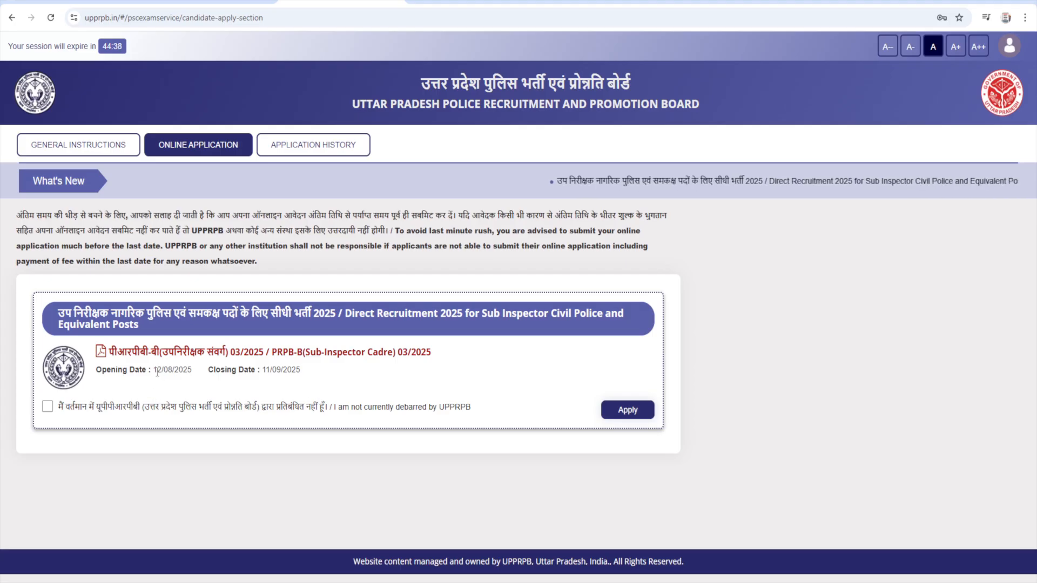
drag(153, 370, 171, 373)
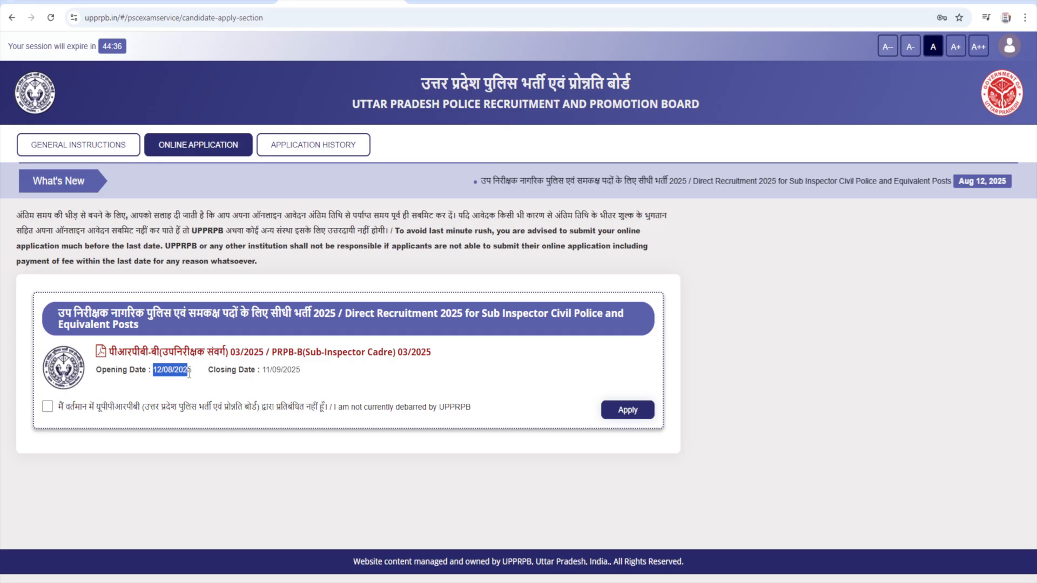
drag(263, 372, 302, 372)
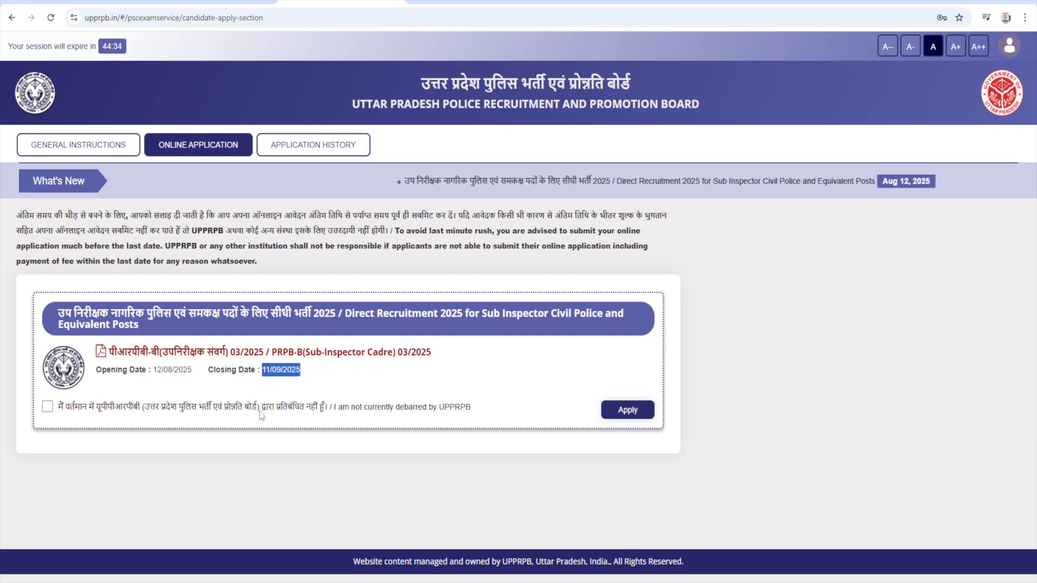
click(119, 444)
click(48, 407)
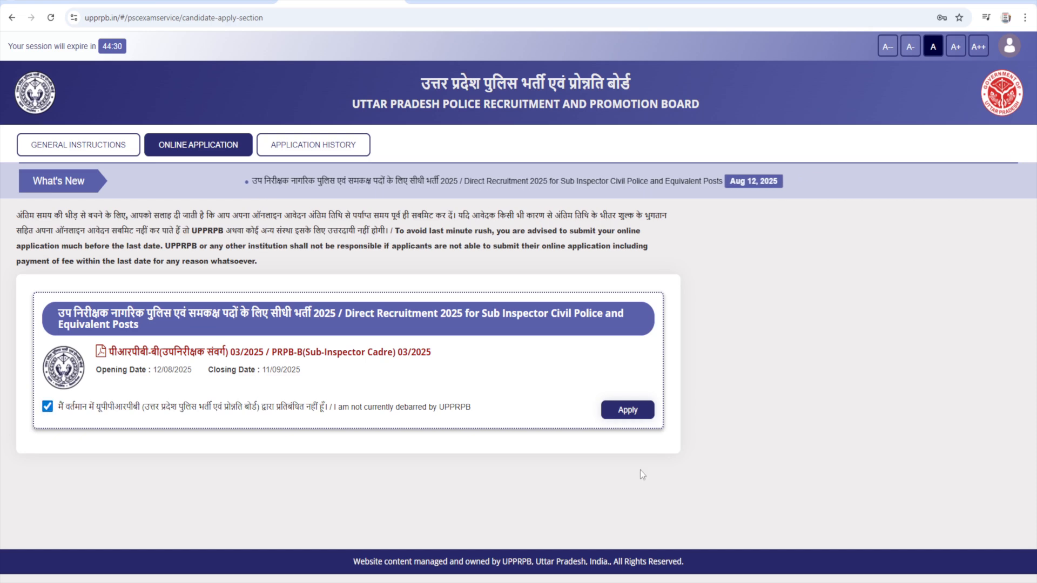
click(620, 413)
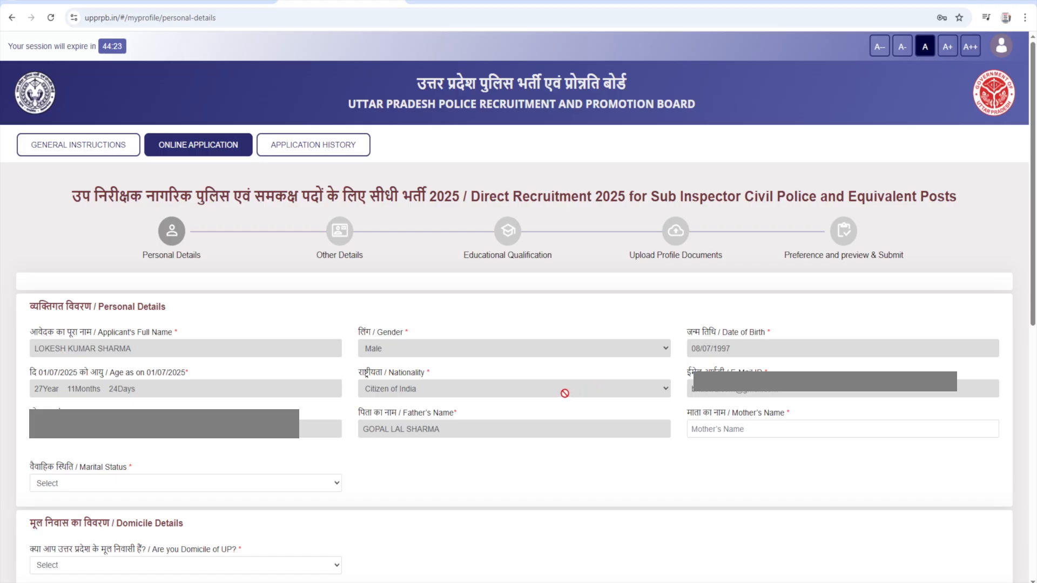
Enter the mother's name in the Personal Details form
scroll(713, 416, down, 1)
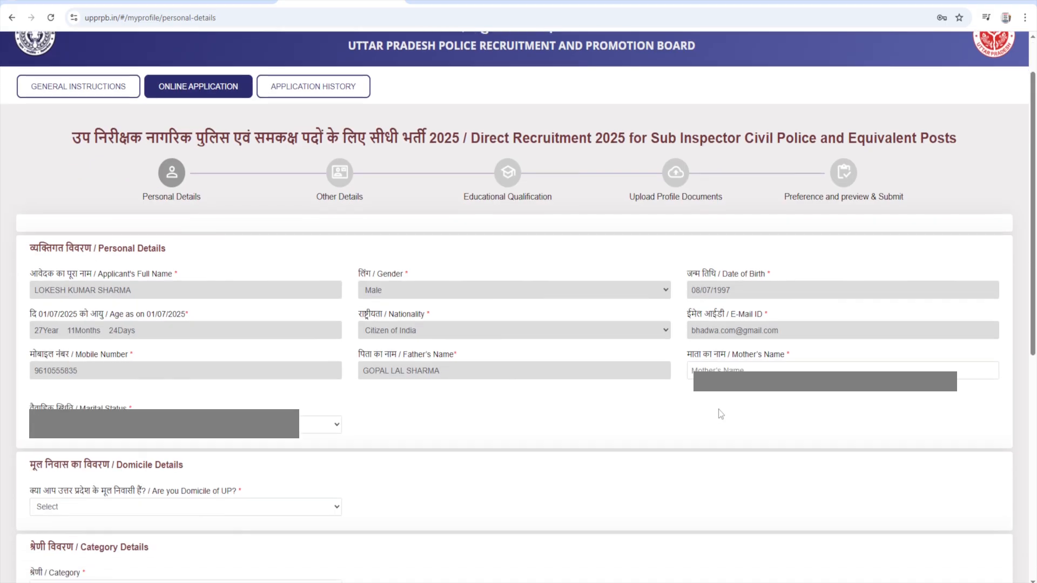
click(730, 367)
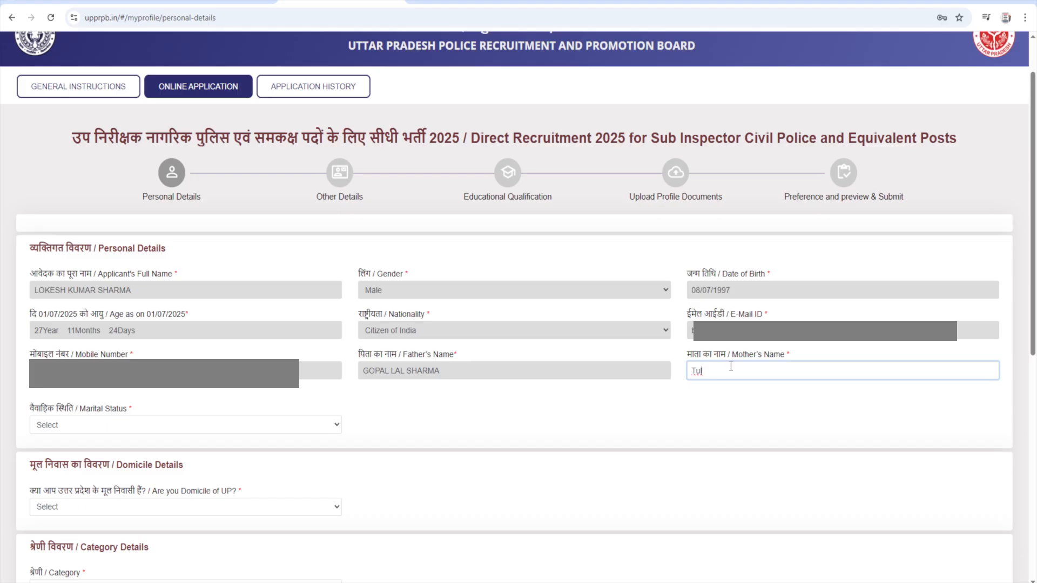
key(Tab)
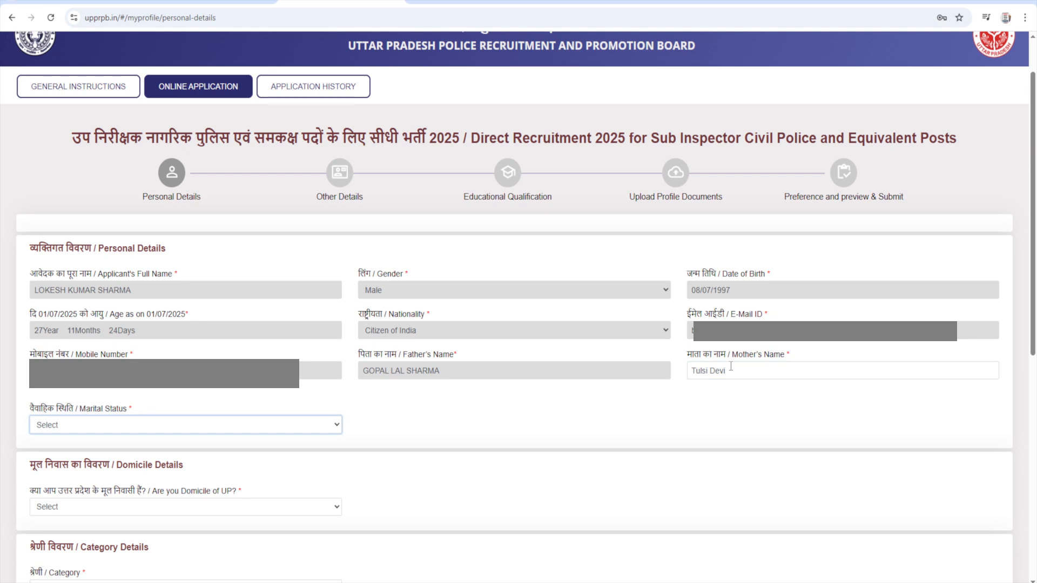
Set marital status to Unmarried, UP domicile to No, and accept the unreserved category notice
click(223, 424)
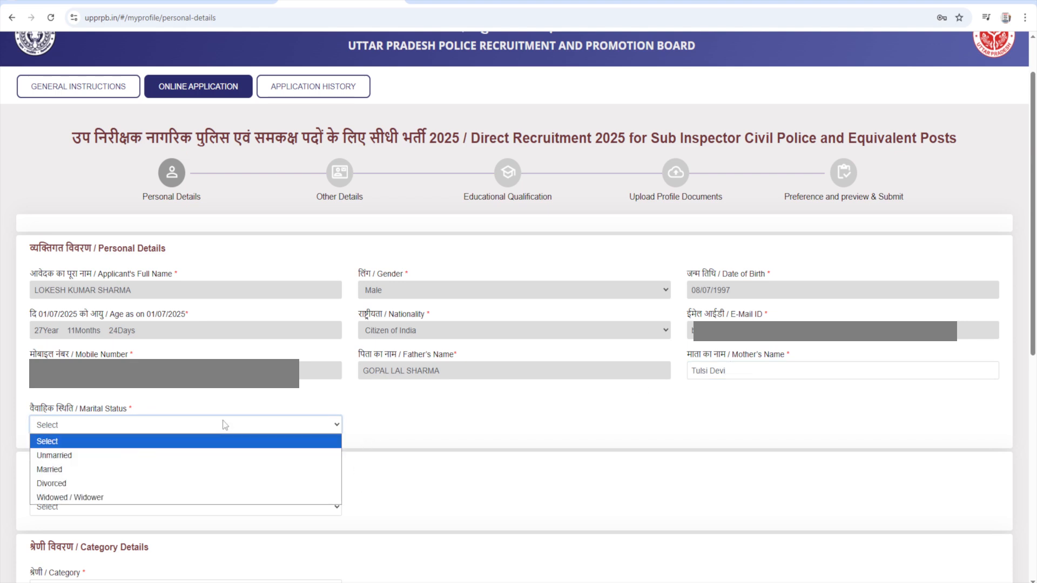
click(172, 457)
scroll(172, 443, down, 3)
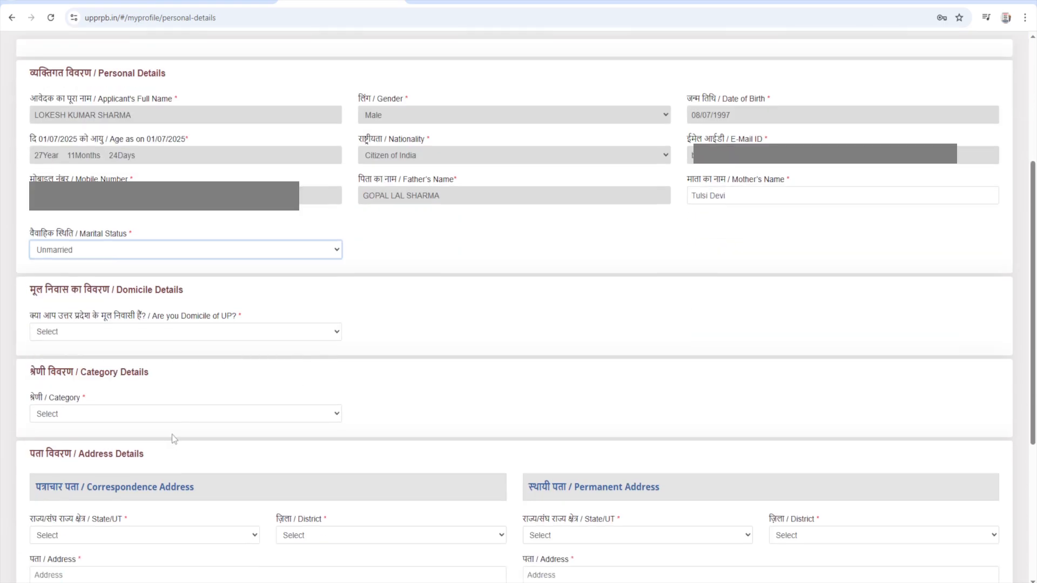
click(122, 334)
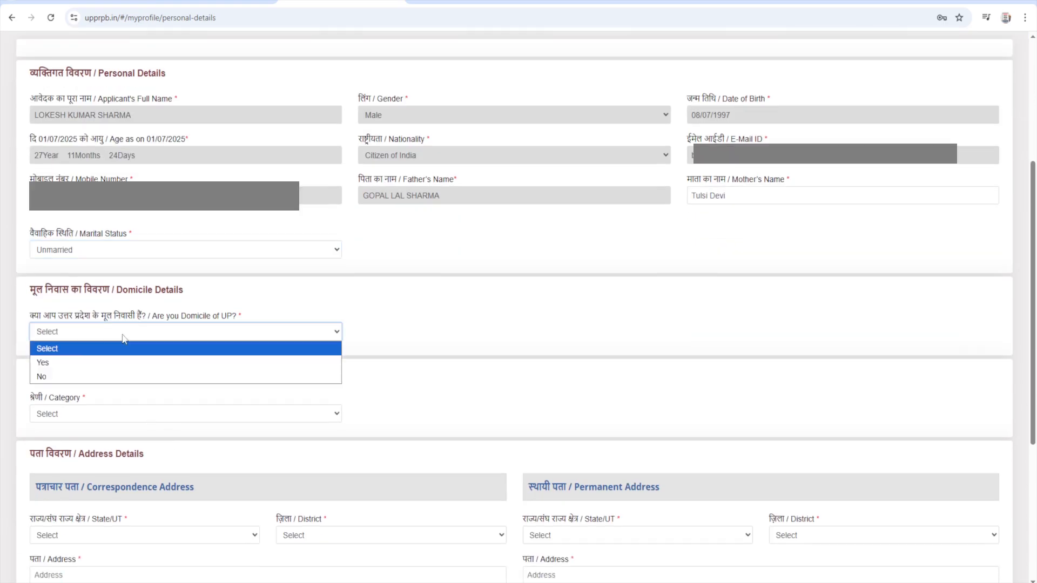
click(121, 380)
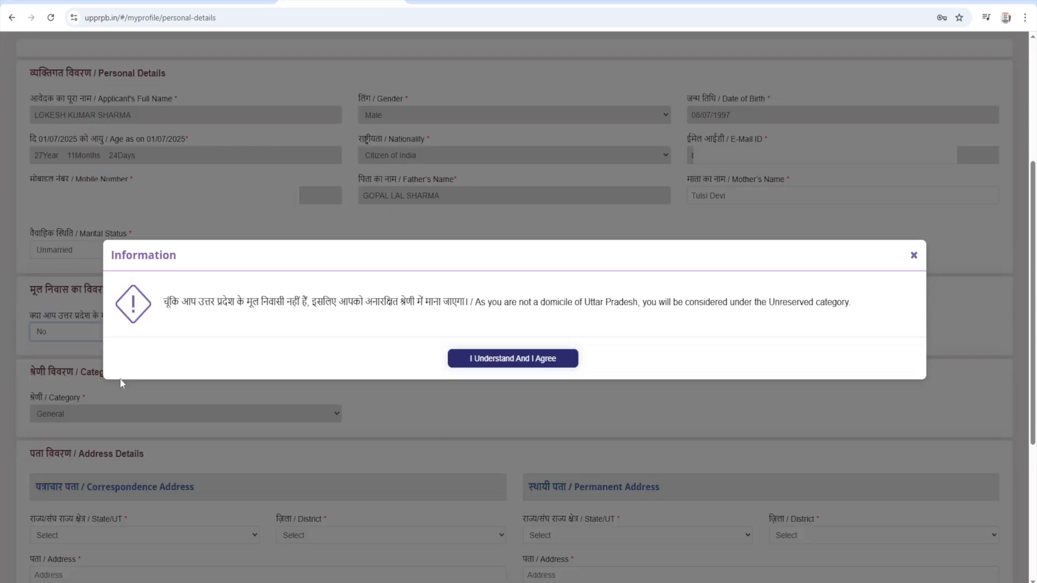
click(467, 361)
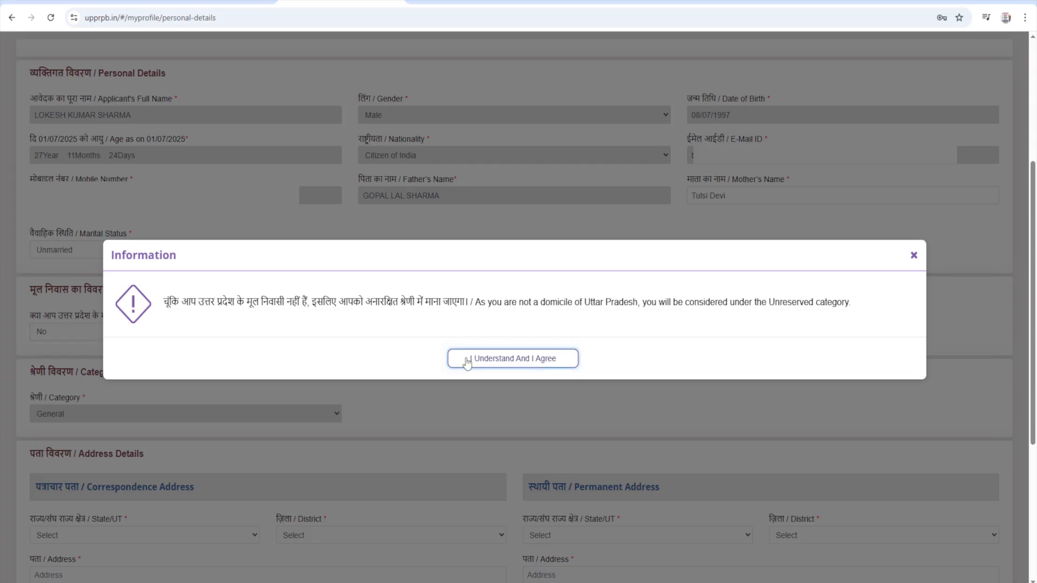
click(467, 361)
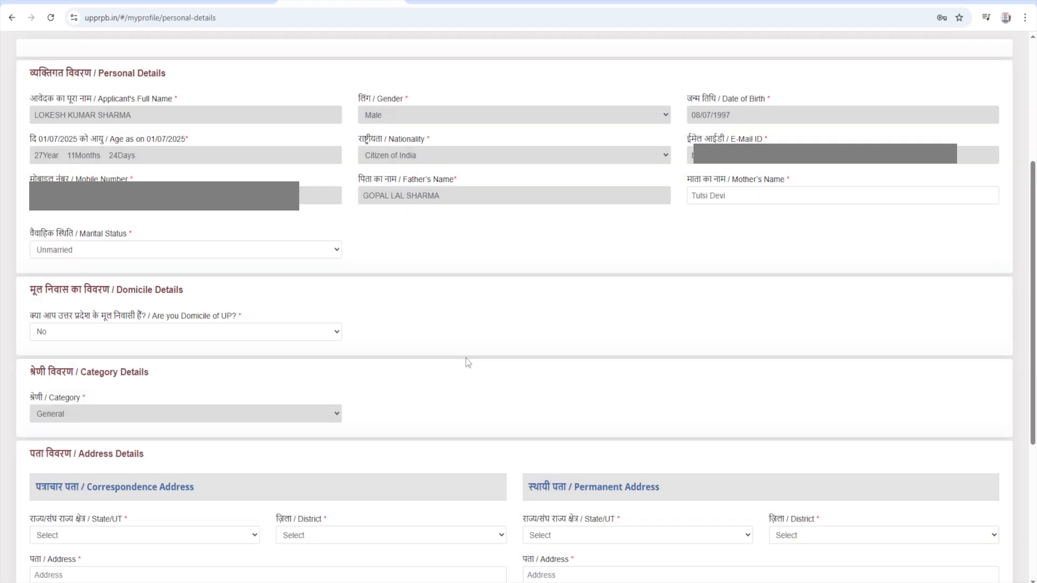
Set the correspondence address state to RAJASTHAN and district to Jaipur
scroll(326, 370, down, 1)
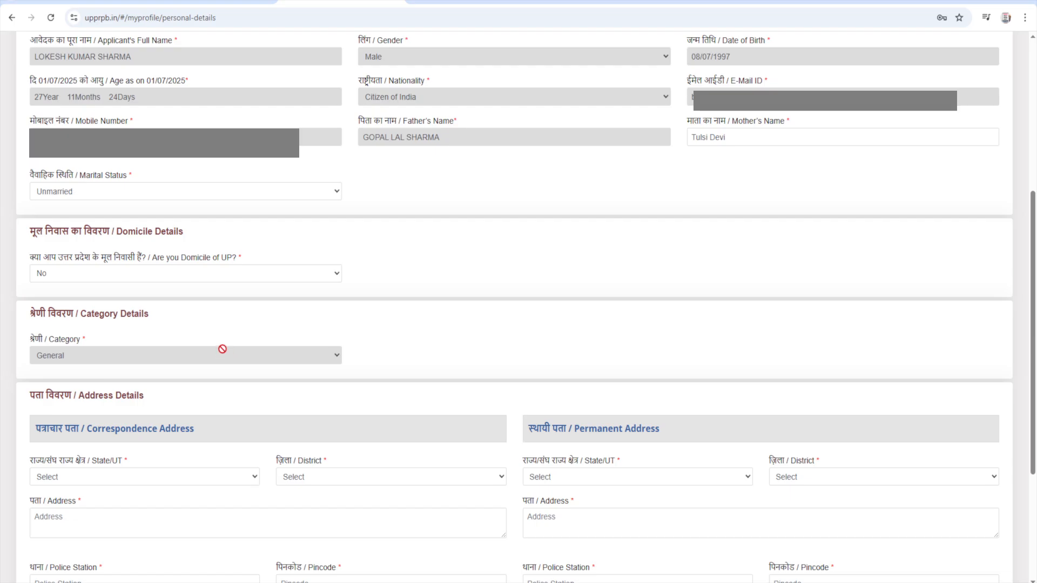
scroll(222, 349, down, 2)
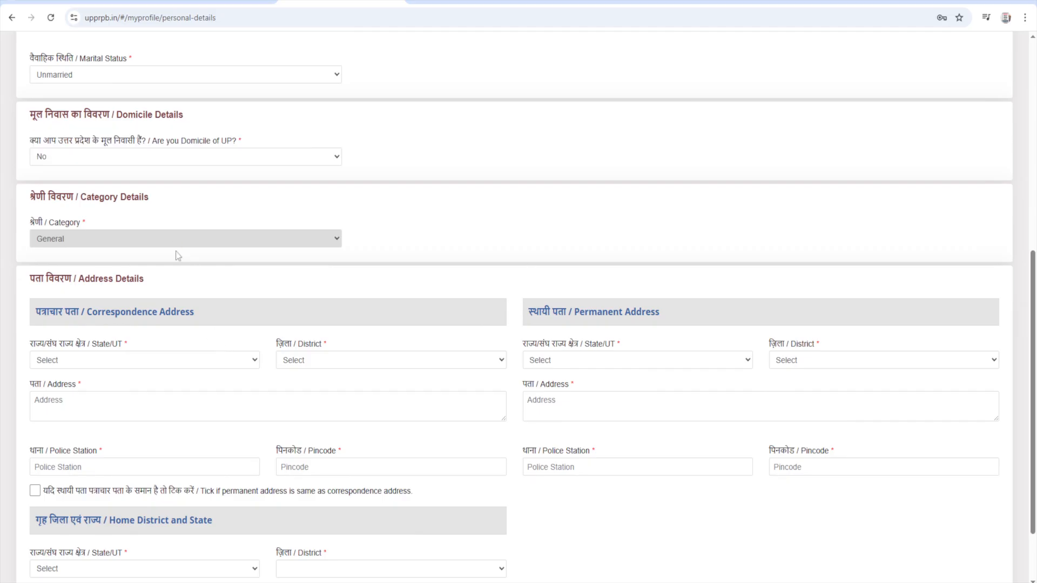
click(177, 366)
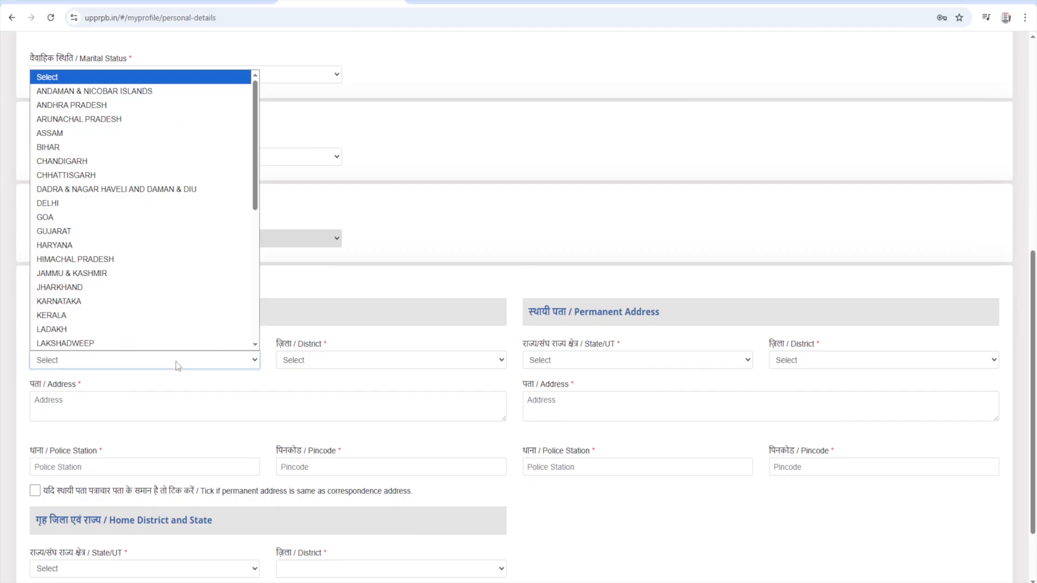
key(r)
key(Return)
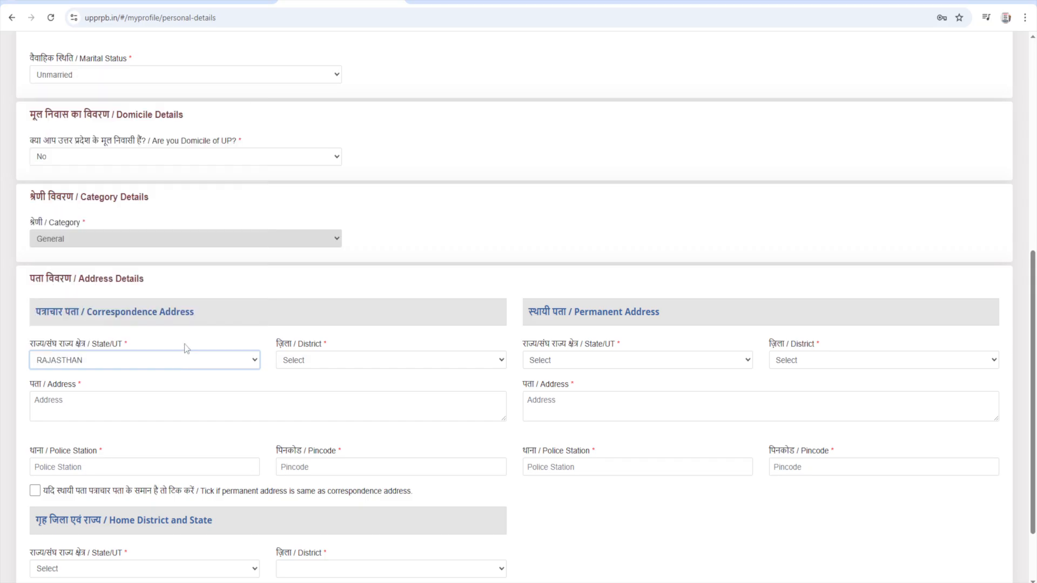
click(366, 364)
key(j)
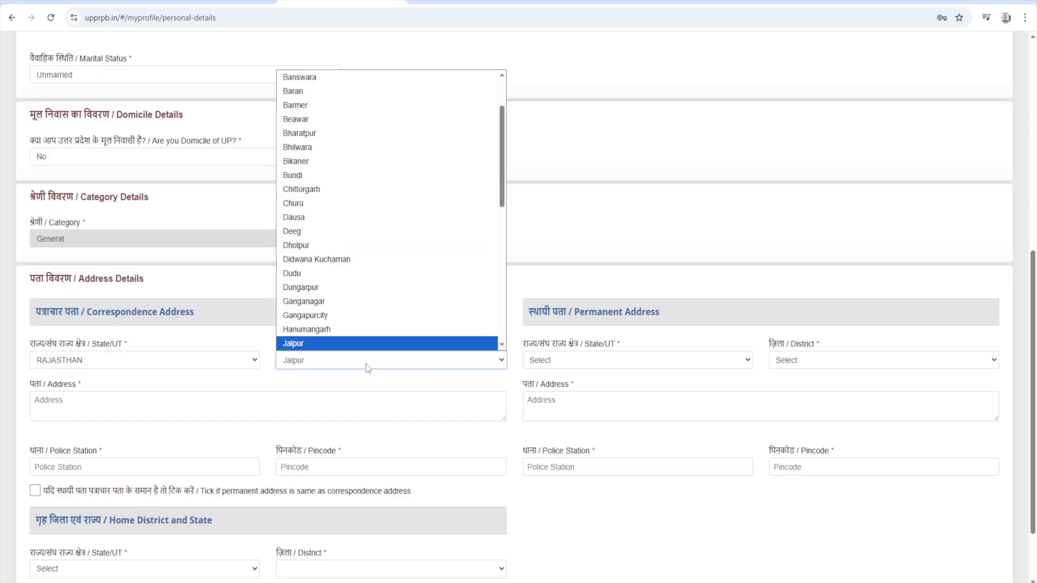
key(Return)
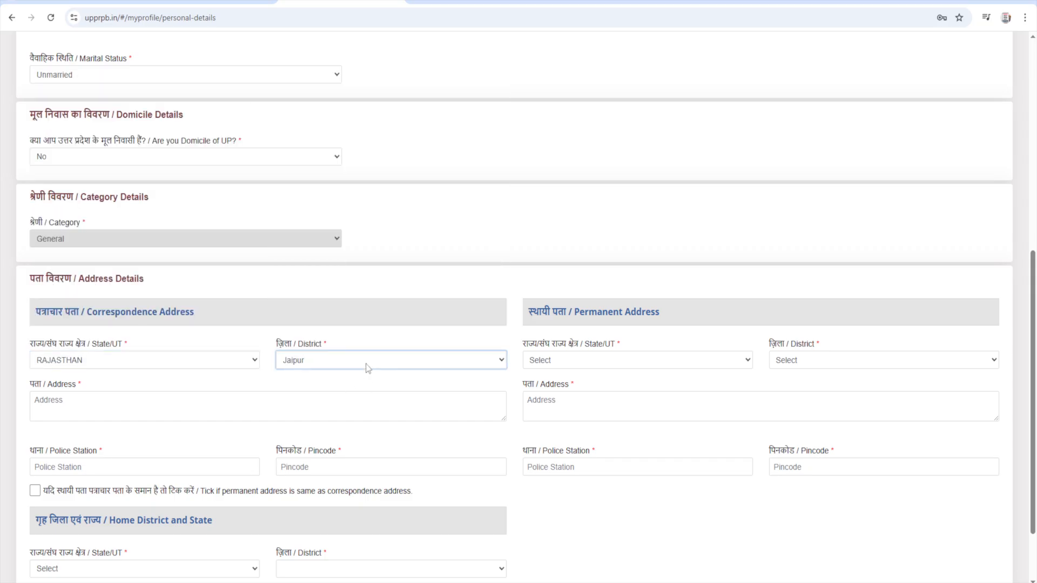
click(595, 359)
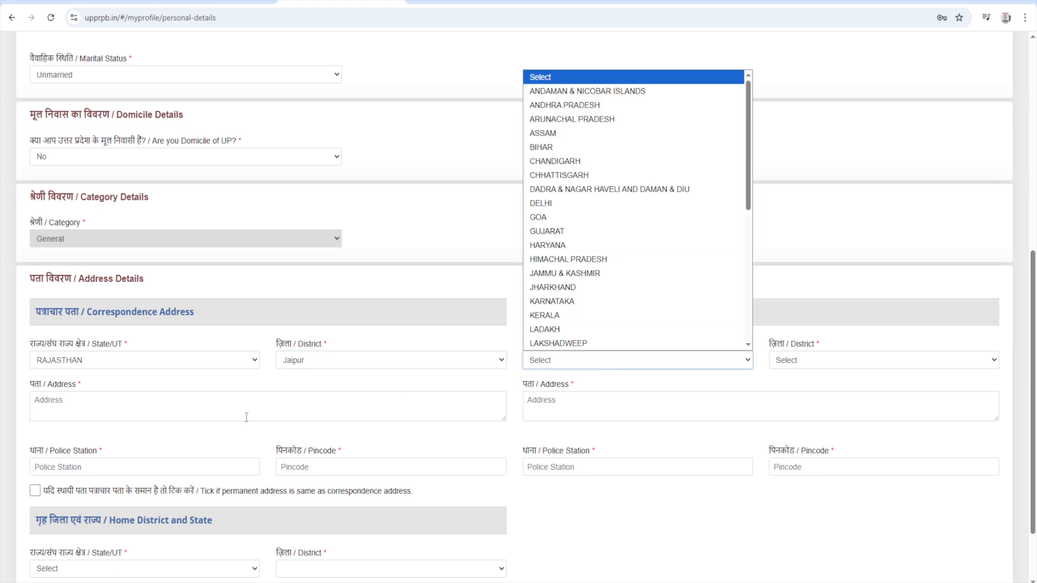
click(28, 431)
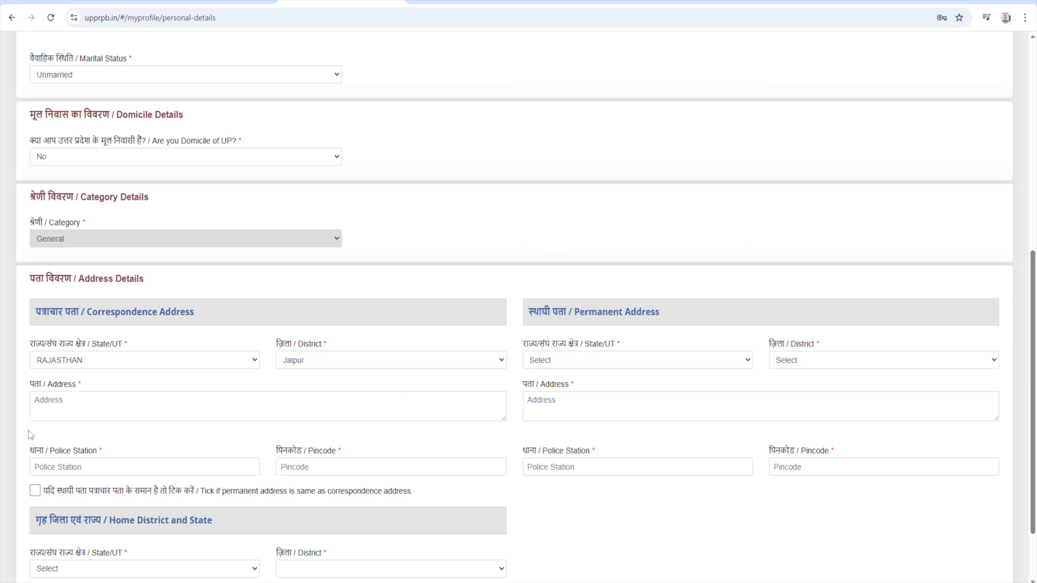
Fill in the street address, police station and pincode, and make the permanent address the same
click(63, 403)
key(Tab)
text(RENWAL)
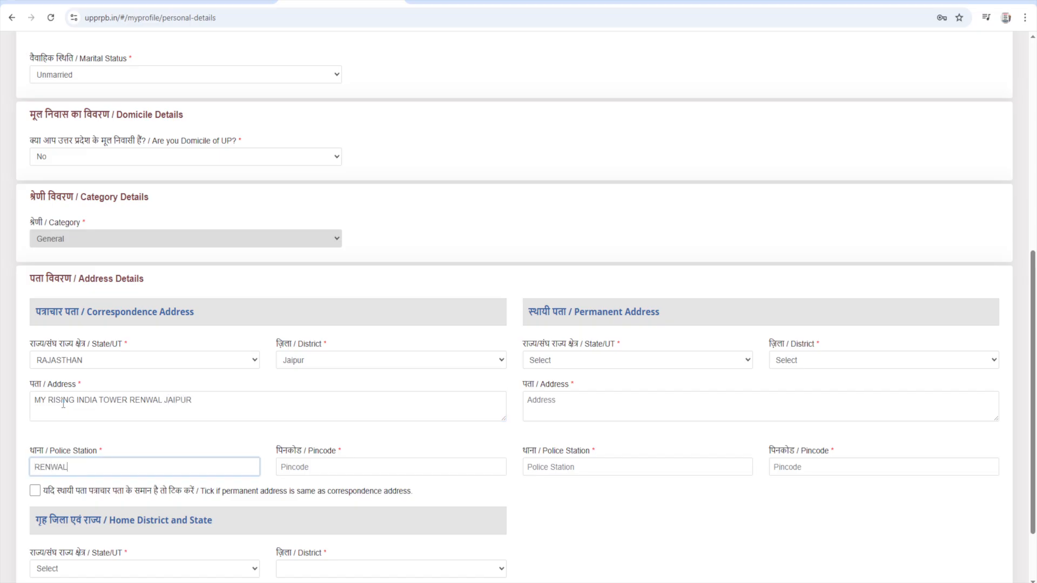
key(Tab)
text(303603)
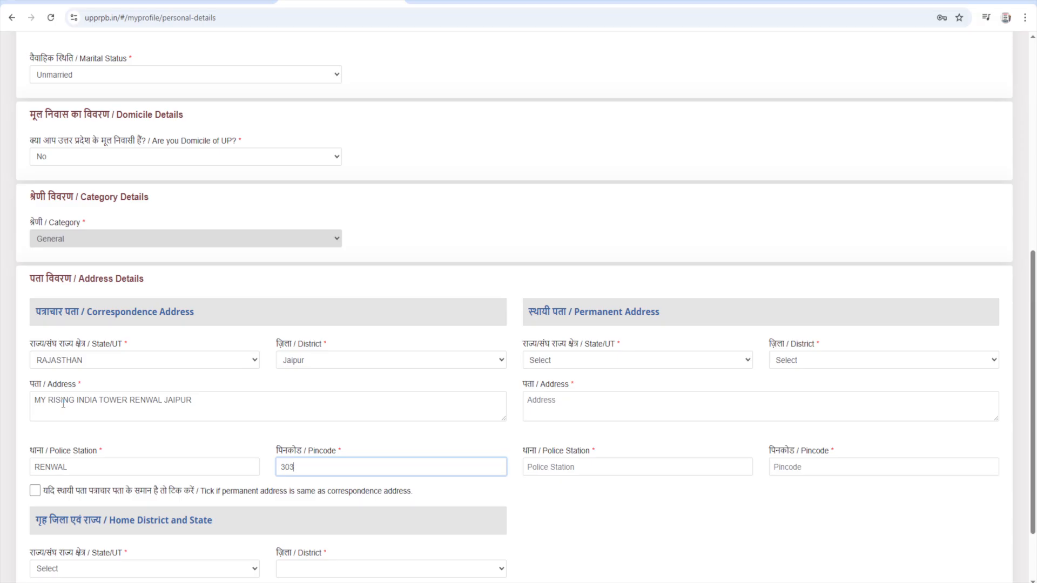
click(35, 491)
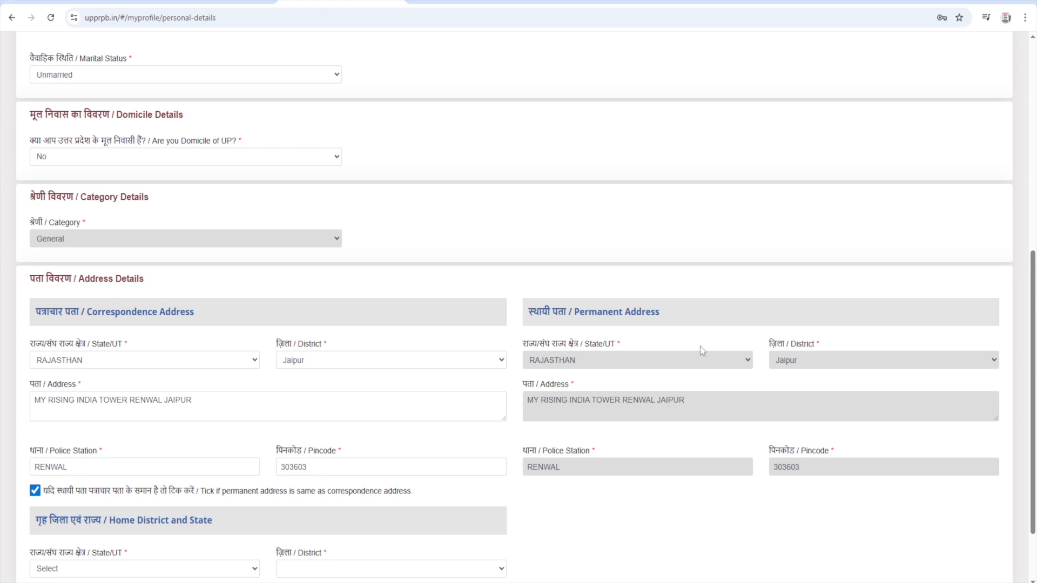
Set home state to RAJASTHAN and home district to Jaipur, then save Personal Details
scroll(663, 352, down, 1)
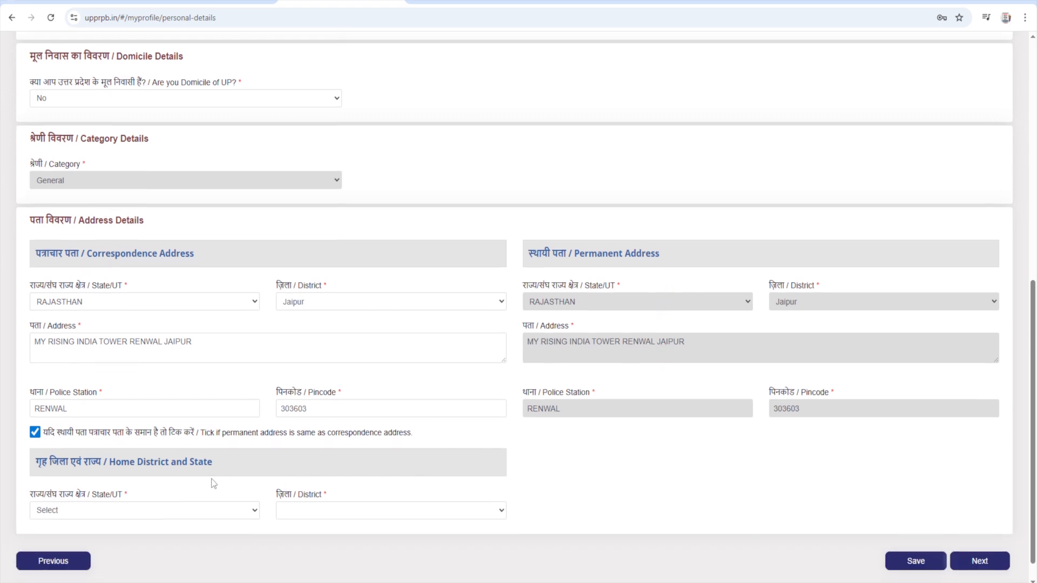
click(132, 515)
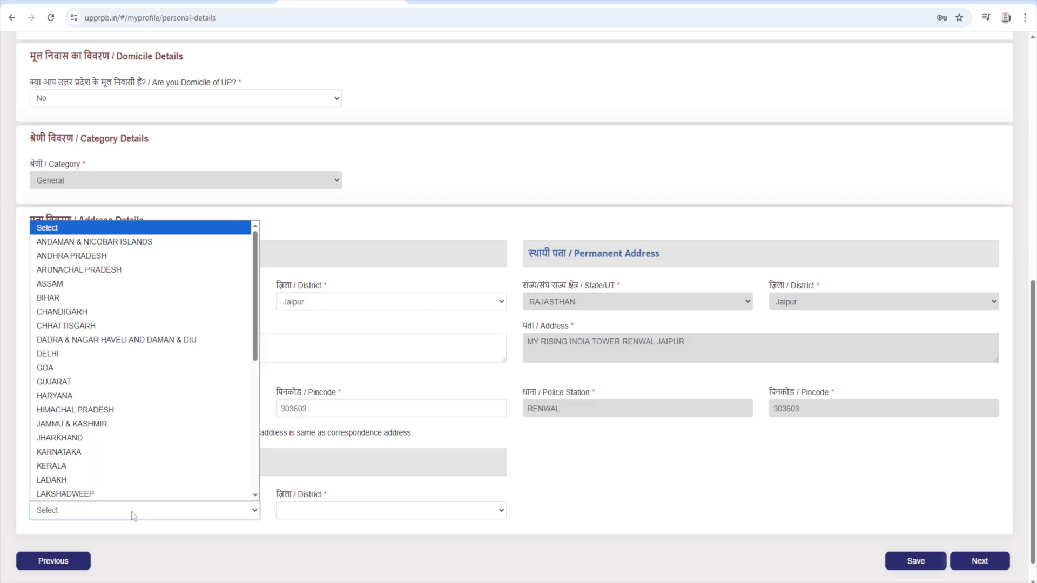
key(r)
key(Return)
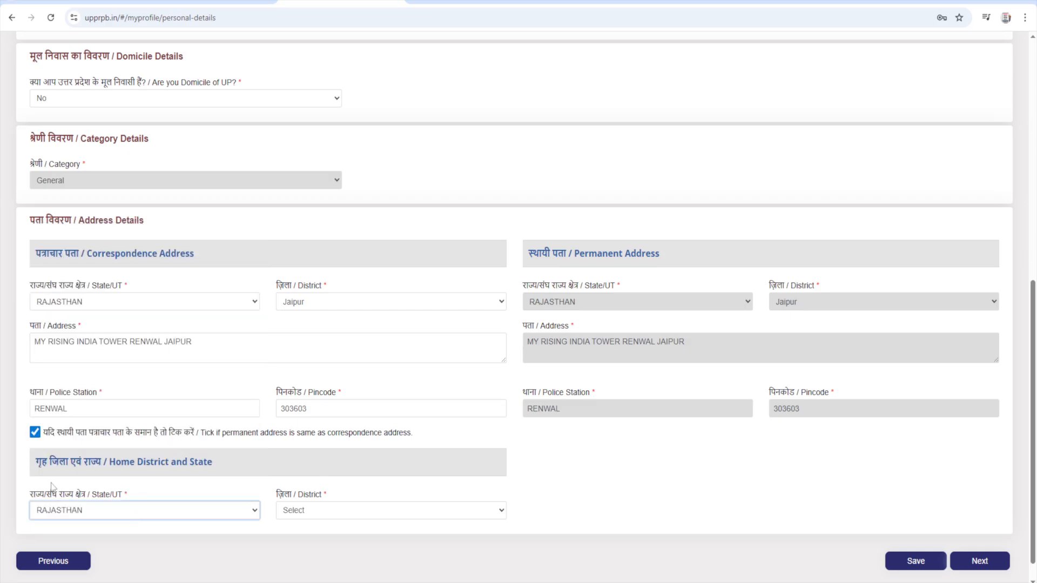
click(329, 510)
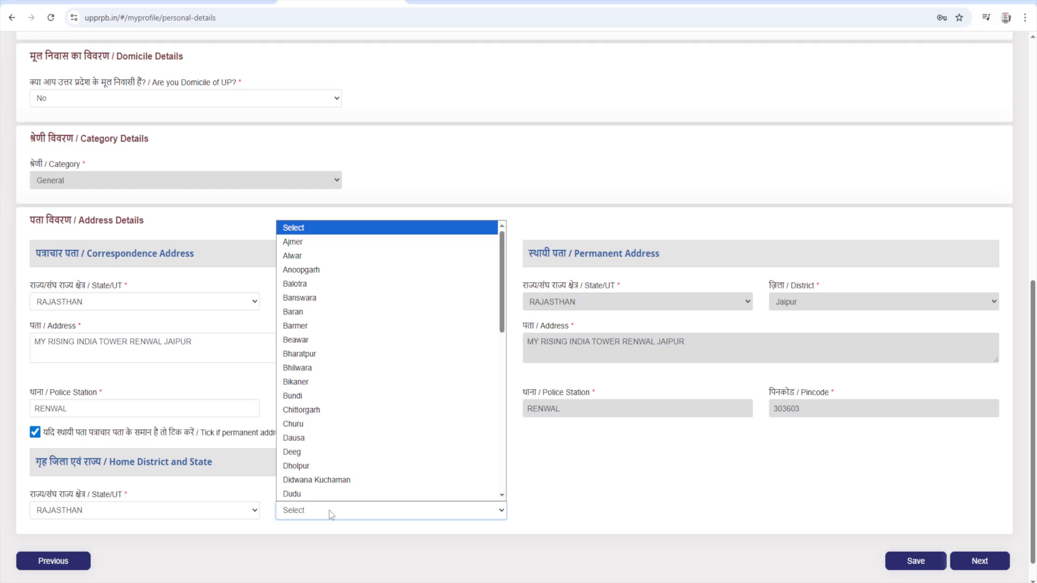
key(j)
key(Return)
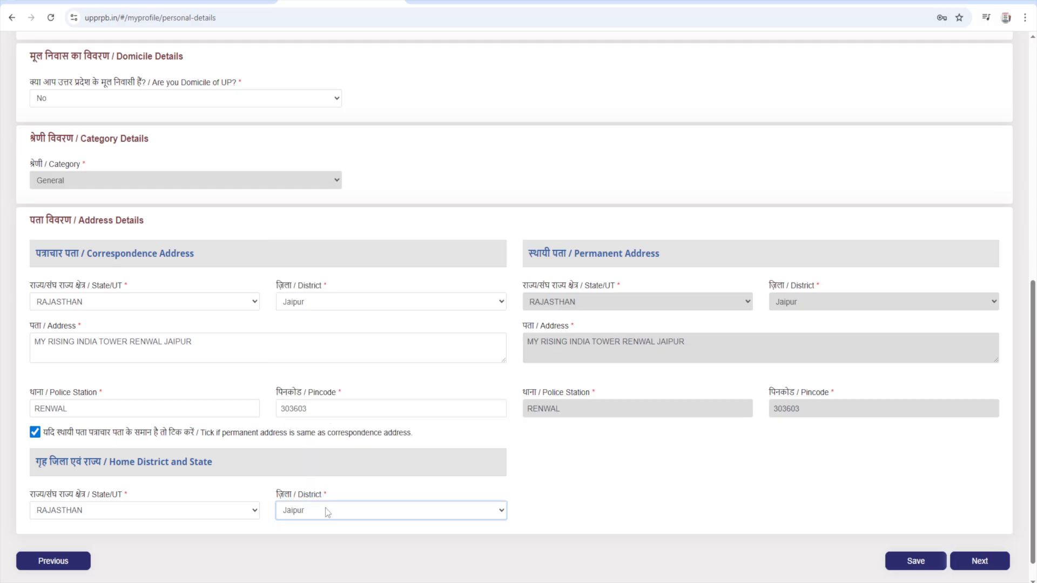
click(972, 566)
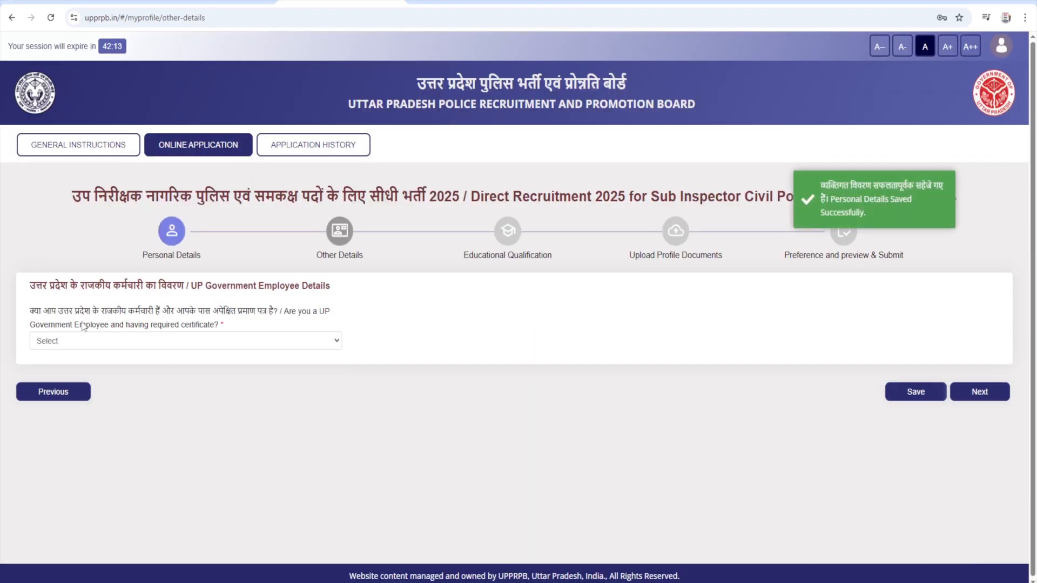
Answer No to being a UP government employee and save Other Details
click(166, 345)
click(111, 391)
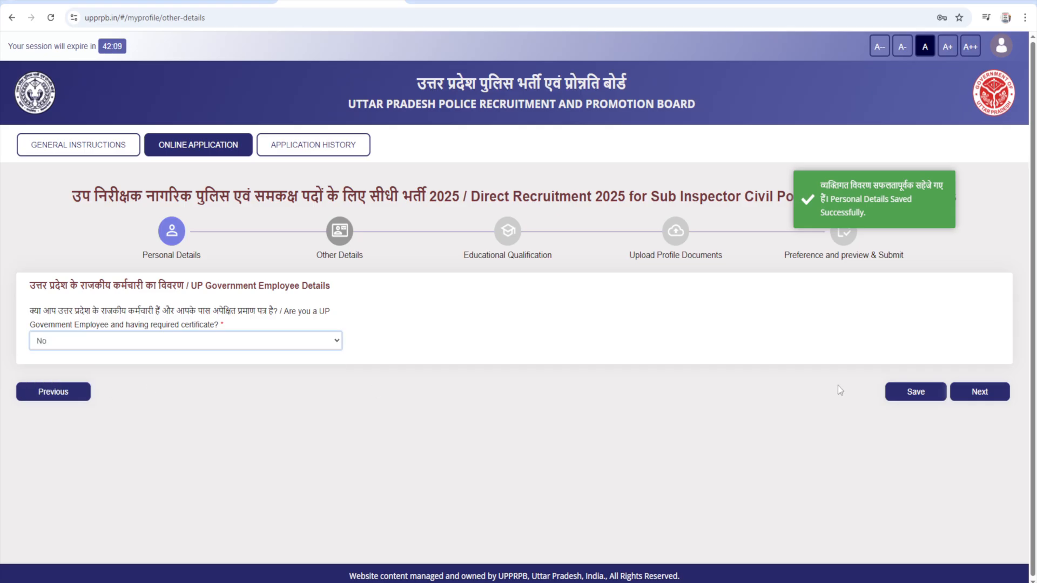
click(971, 389)
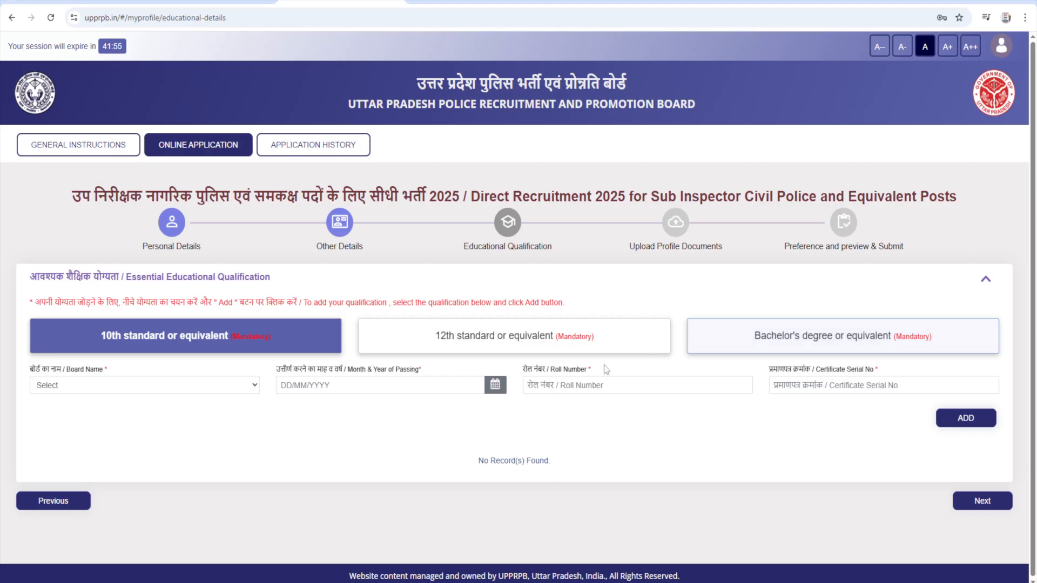
Choose Board of Secondary Education, Rajasthan, Ajmer and set the 10th passing date to 1 May 2015
click(212, 382)
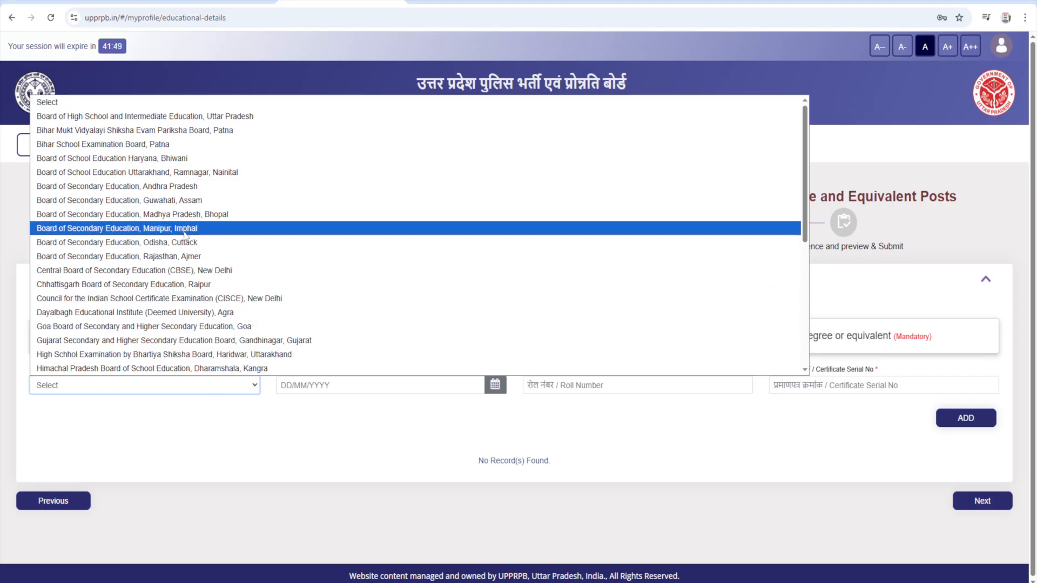
click(195, 256)
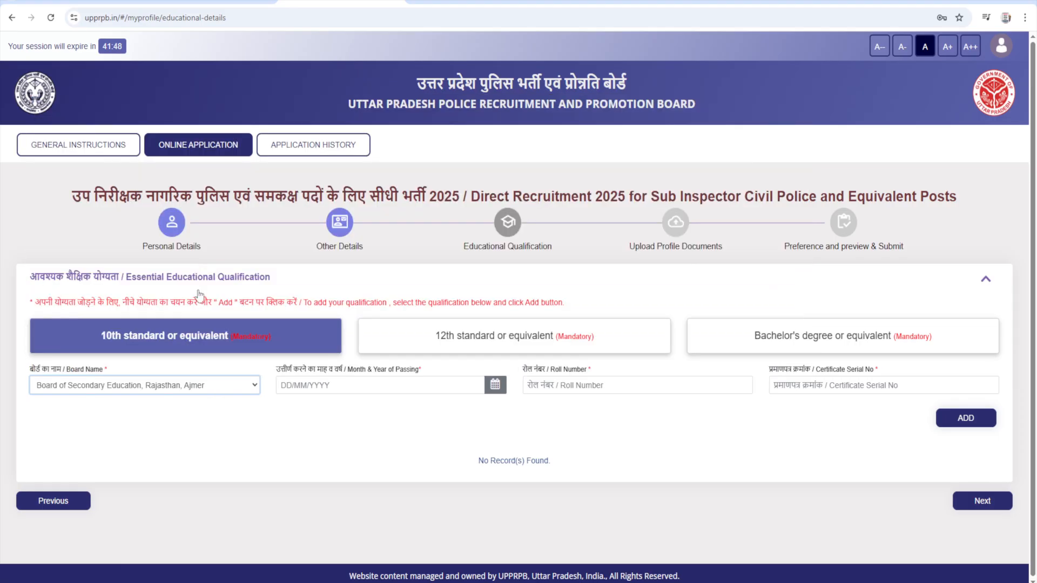
click(355, 386)
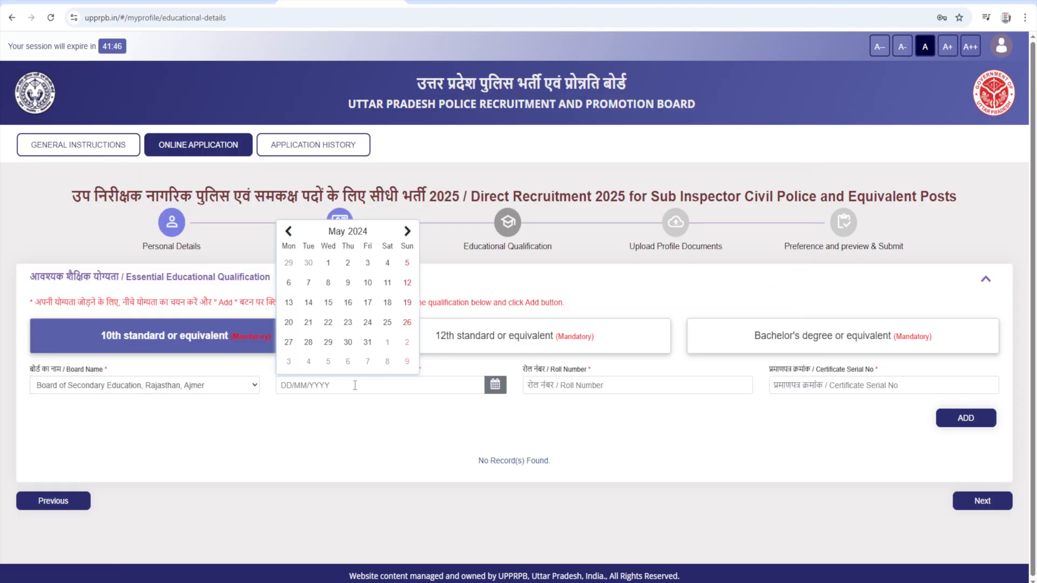
click(359, 231)
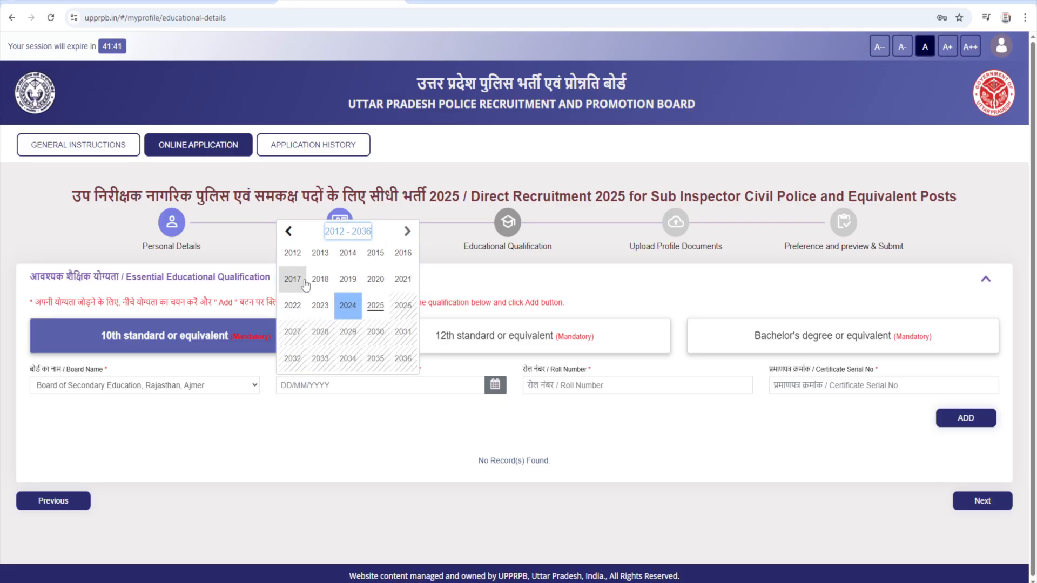
click(375, 253)
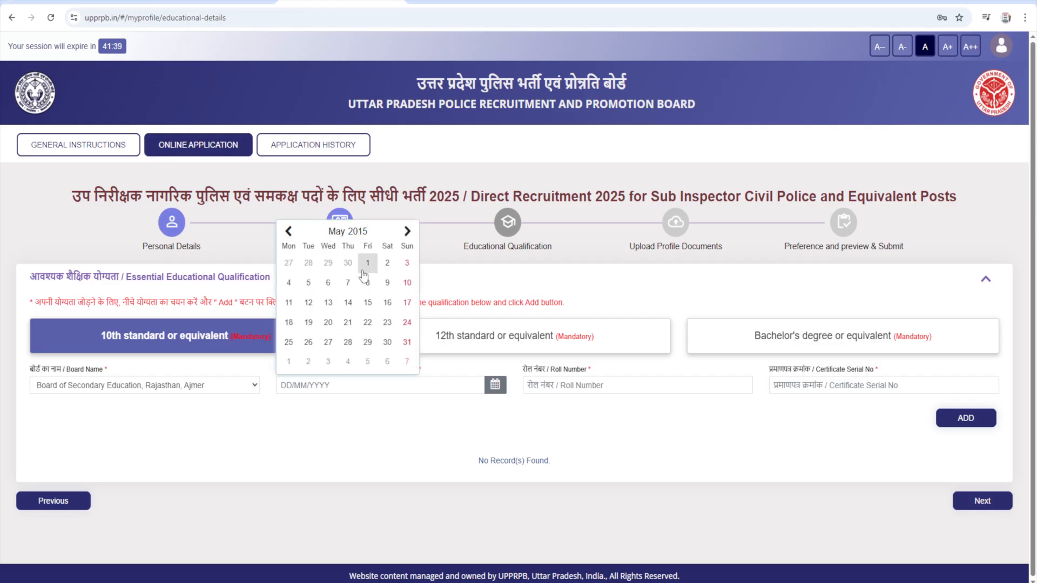
click(366, 266)
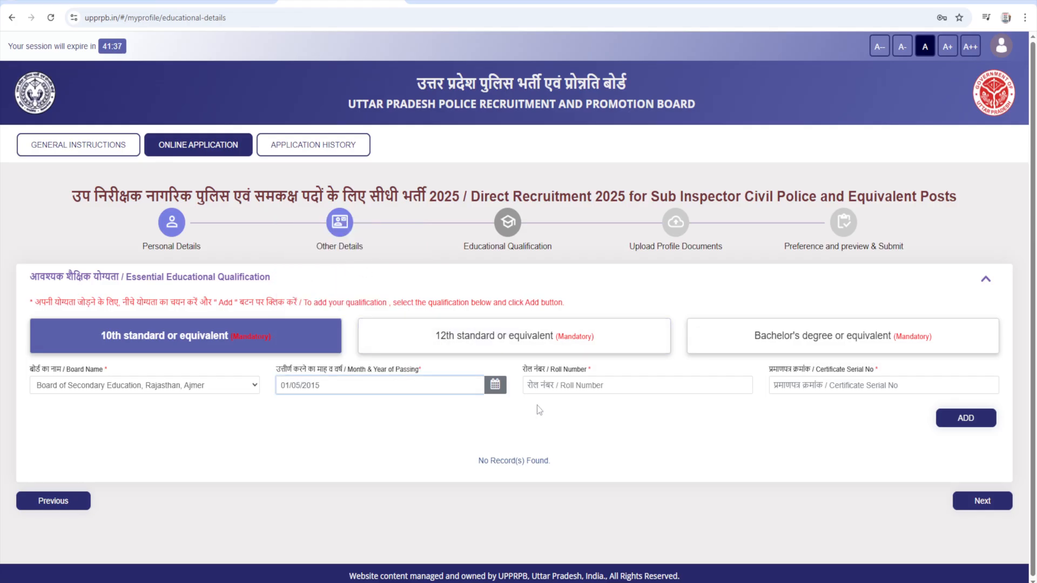
Enter the 10th roll number and certificate serial number, add the record, and try to proceed
click(549, 387)
text(789456)
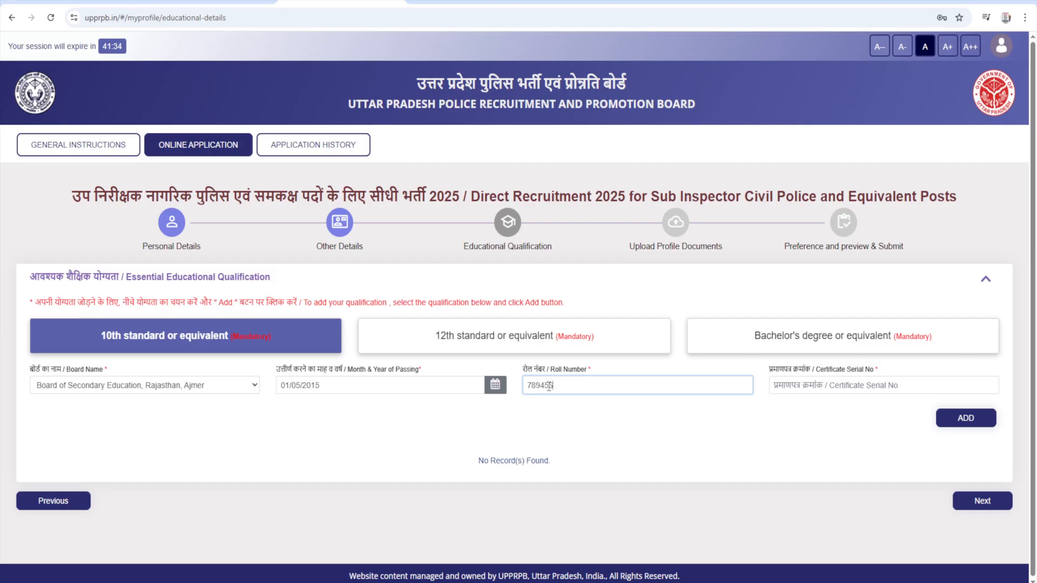
click(807, 379)
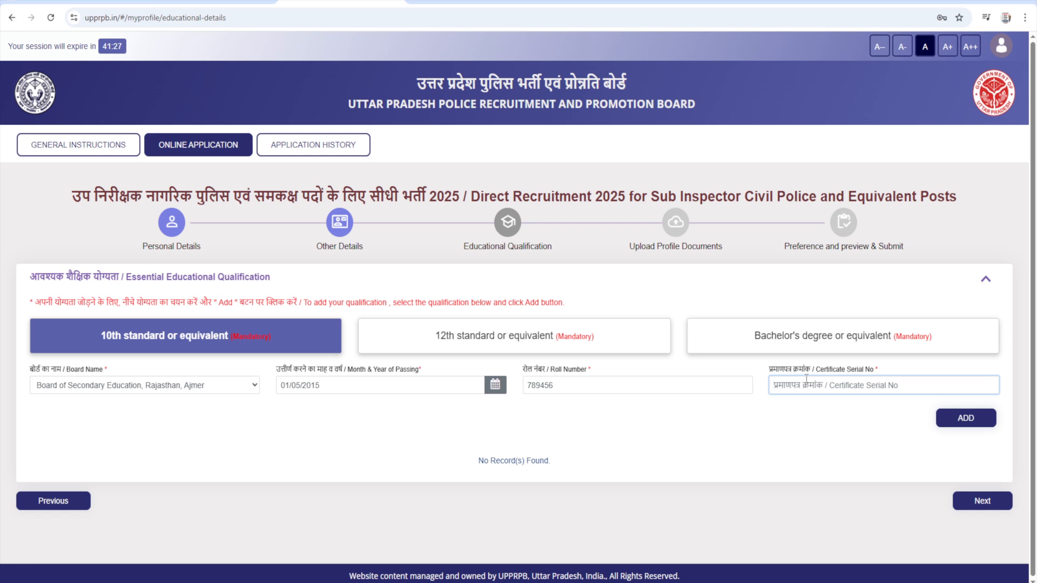
text(852963)
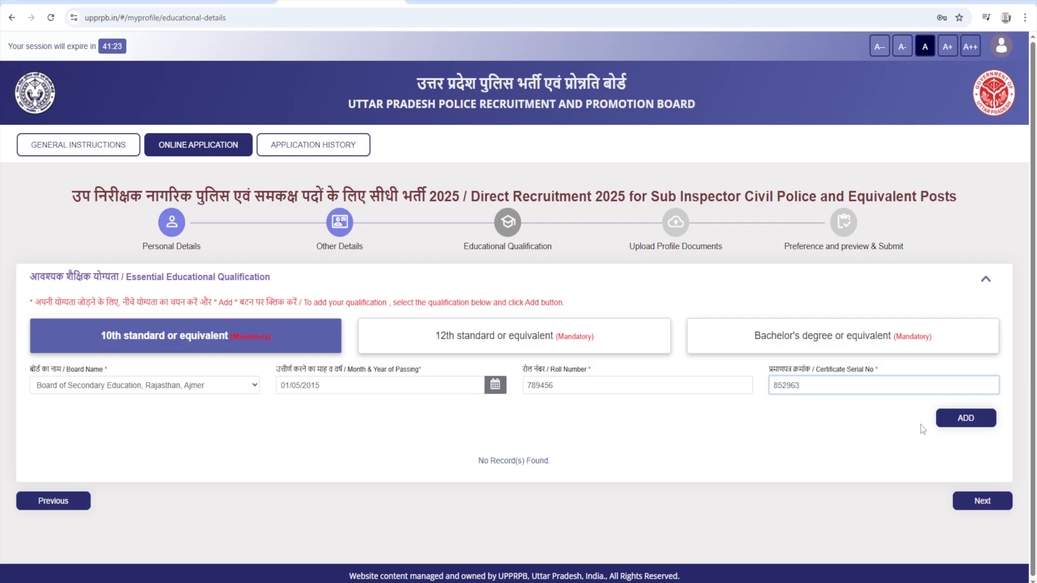
click(950, 421)
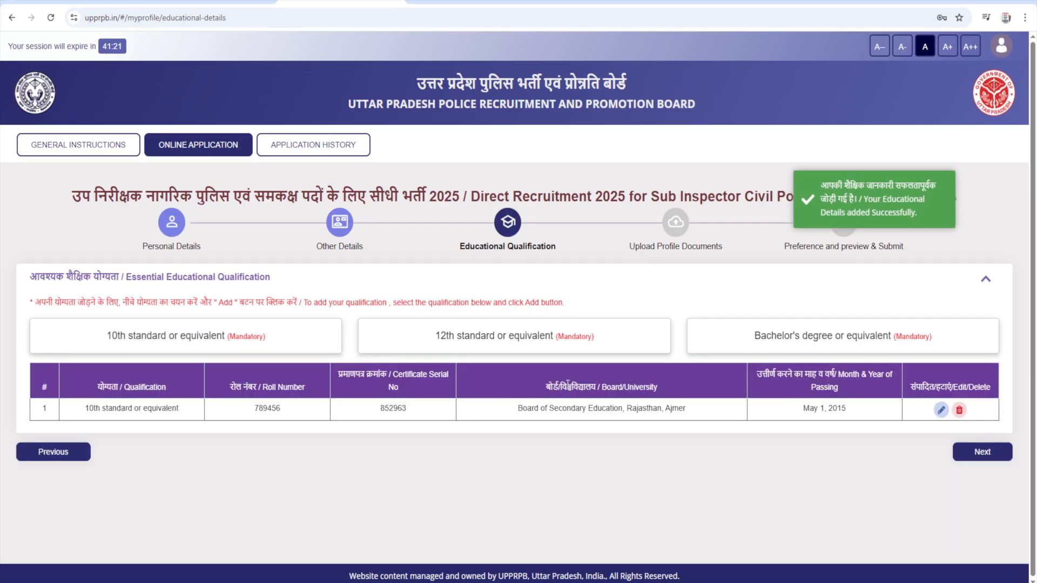
click(976, 460)
click(975, 459)
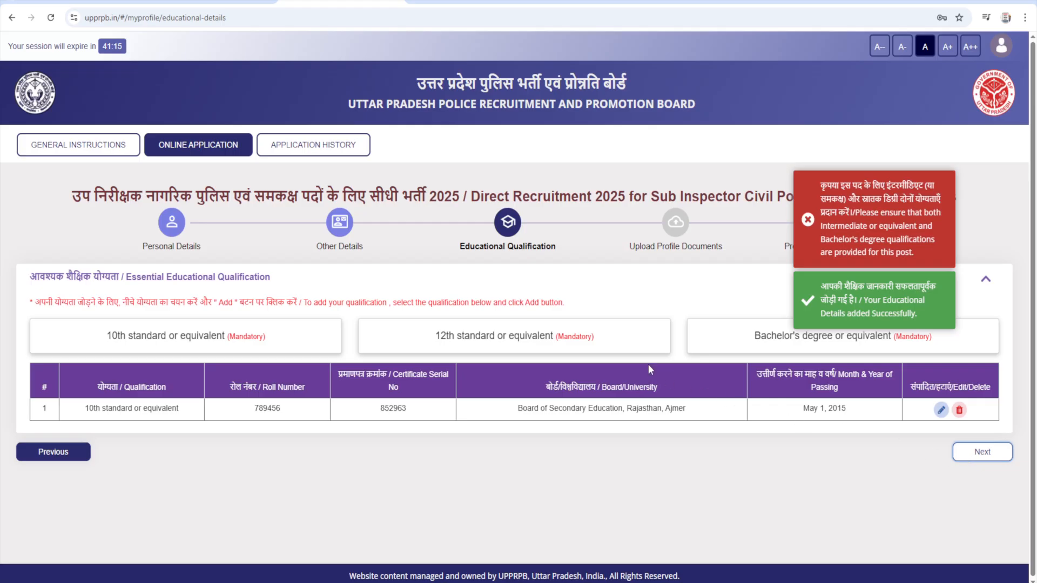
Start the 12th-standard entry with the Rajasthan, Ajmer board and passing date 01/05/2017
click(484, 334)
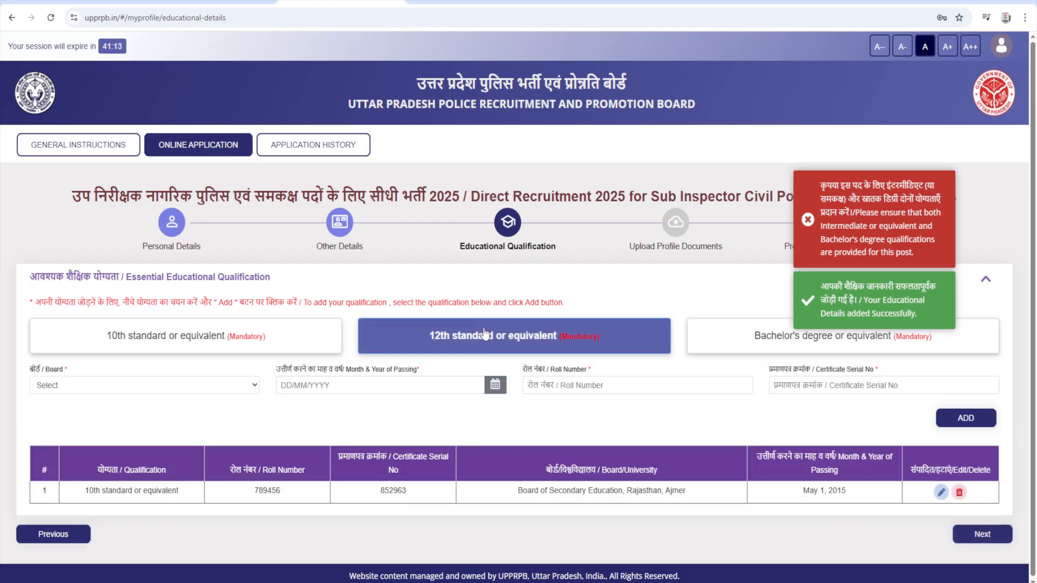
click(198, 385)
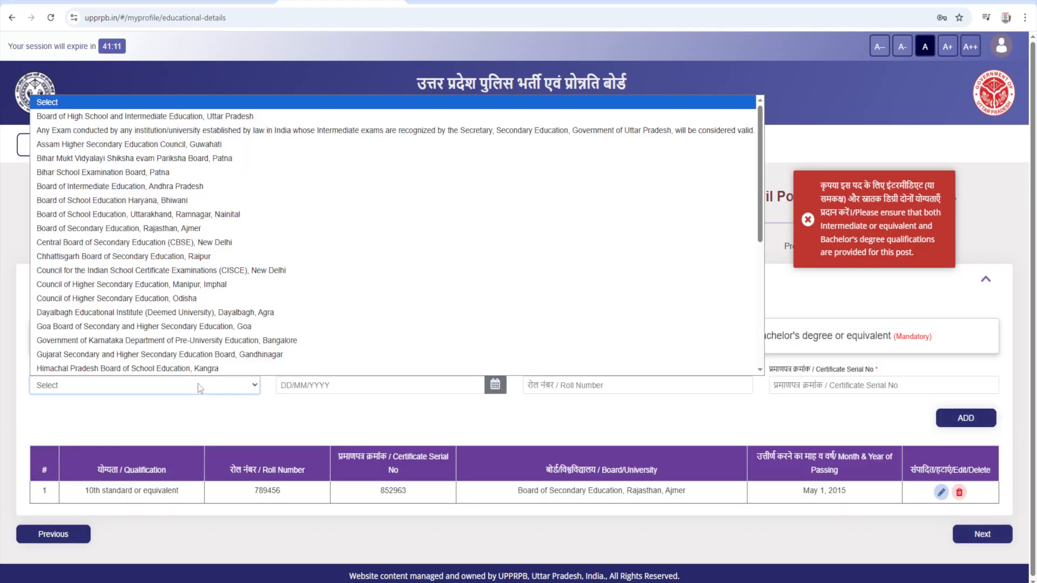
click(204, 229)
click(353, 392)
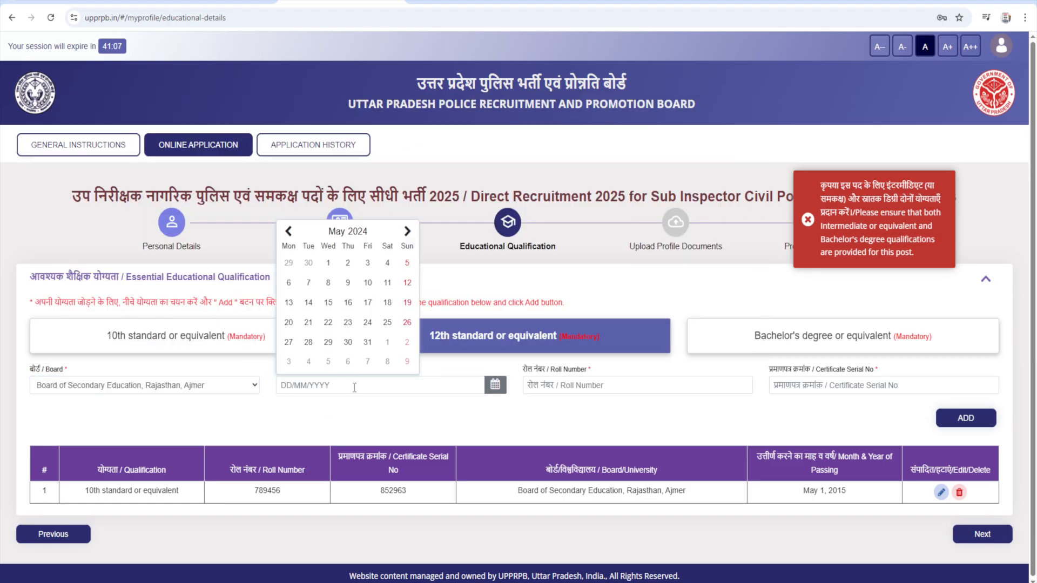
click(354, 232)
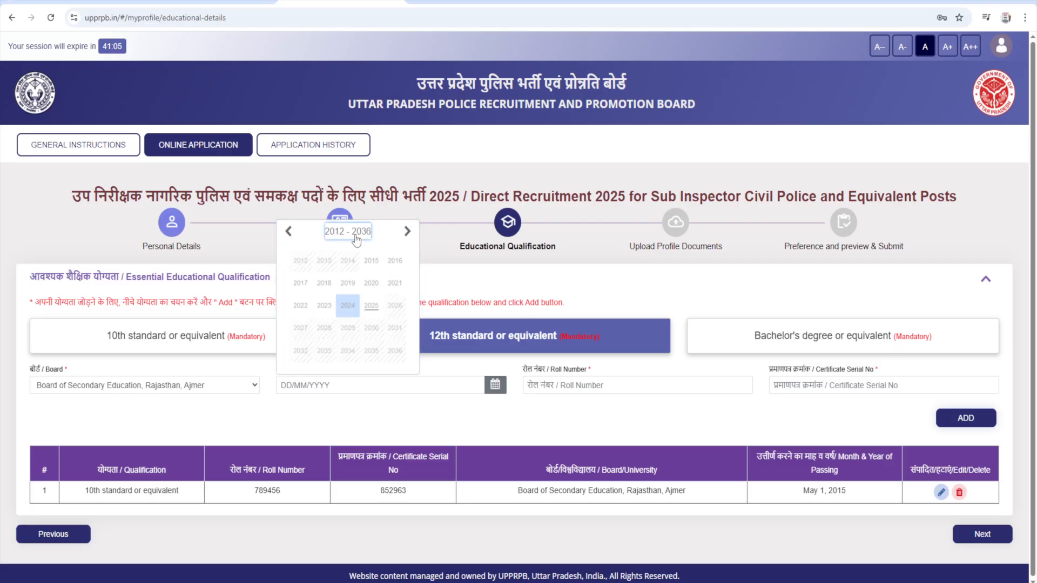
click(348, 231)
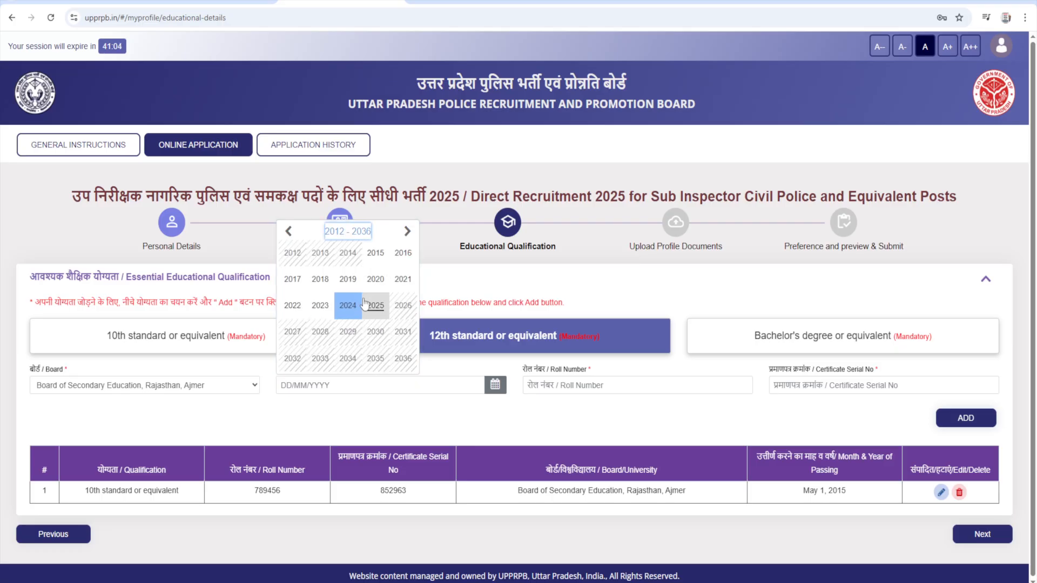
click(292, 278)
click(348, 294)
click(289, 263)
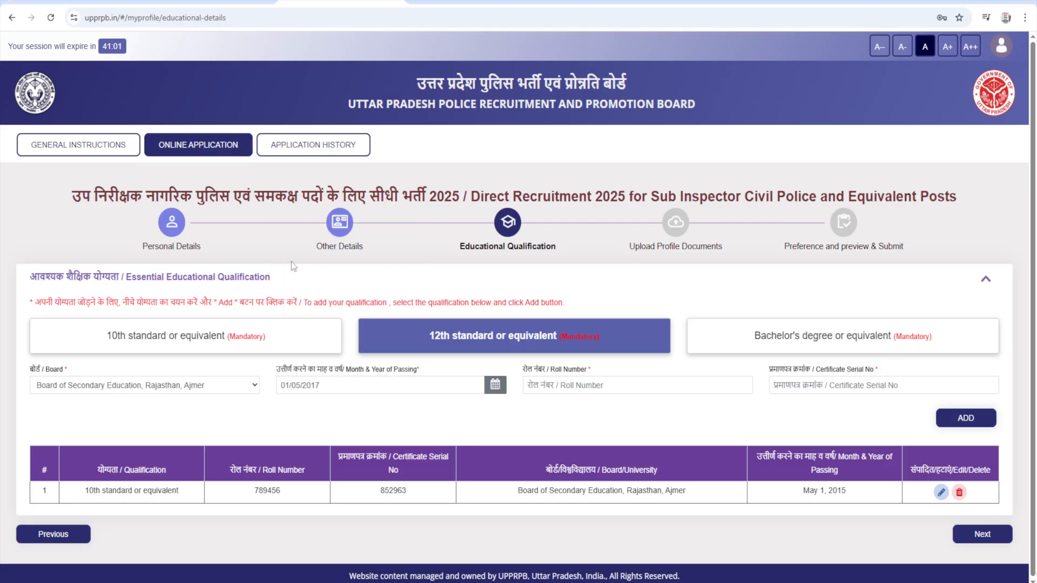
Fill in the 12th roll number and certificate serial number, then add the record
click(557, 387)
text(731596)
key(Tab)
text(852)
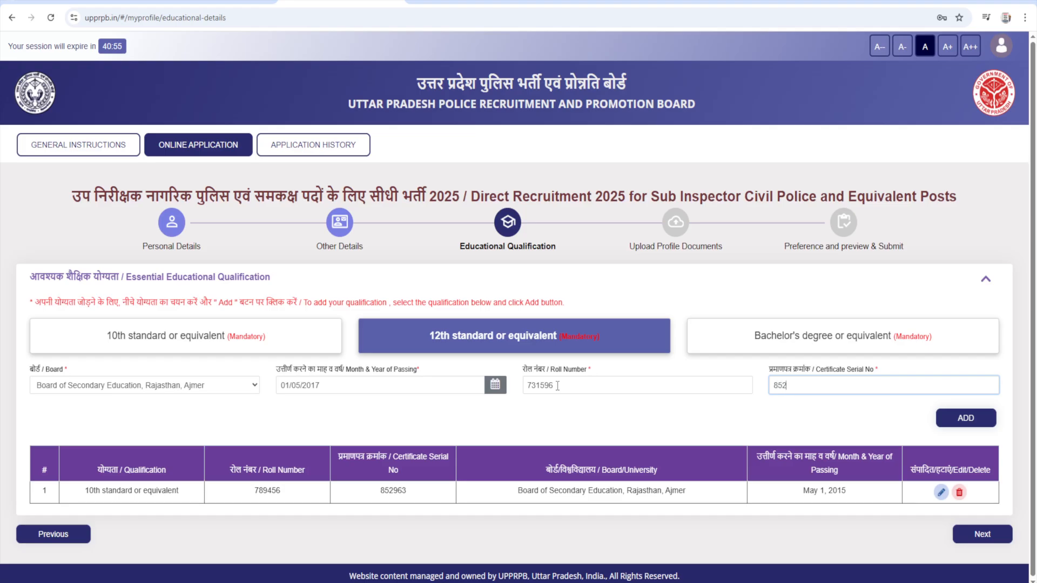
click(956, 418)
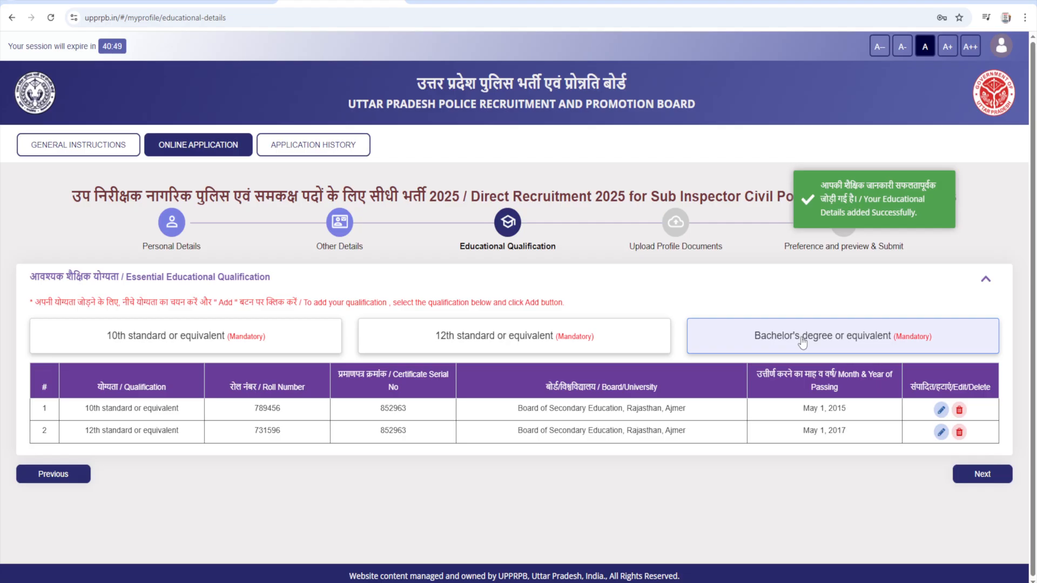
Start a Bachelor's degree entry and select University of Kota
click(803, 342)
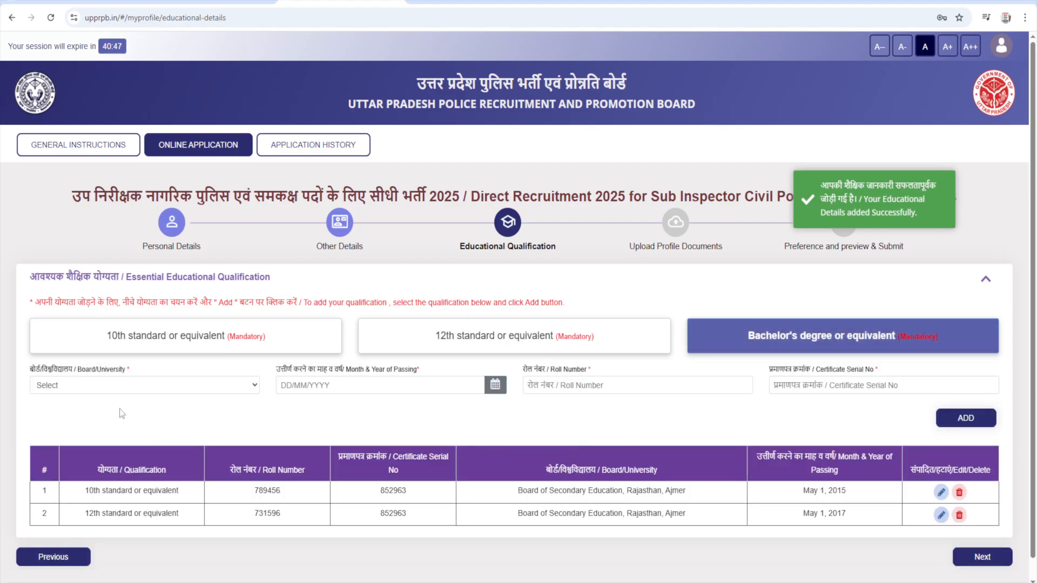
click(118, 384)
scroll(145, 314, down, 6)
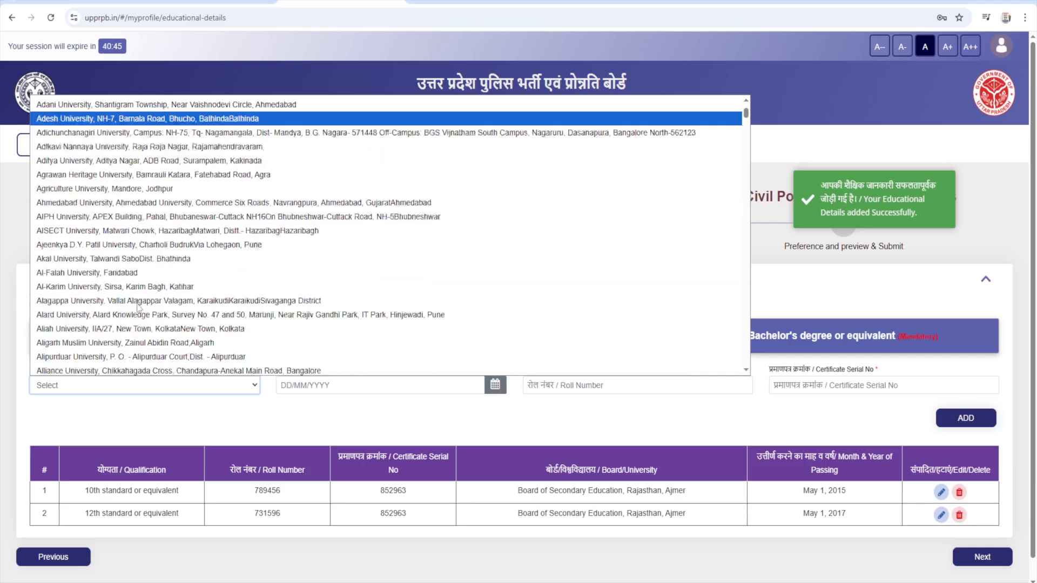
scroll(145, 314, down, 20)
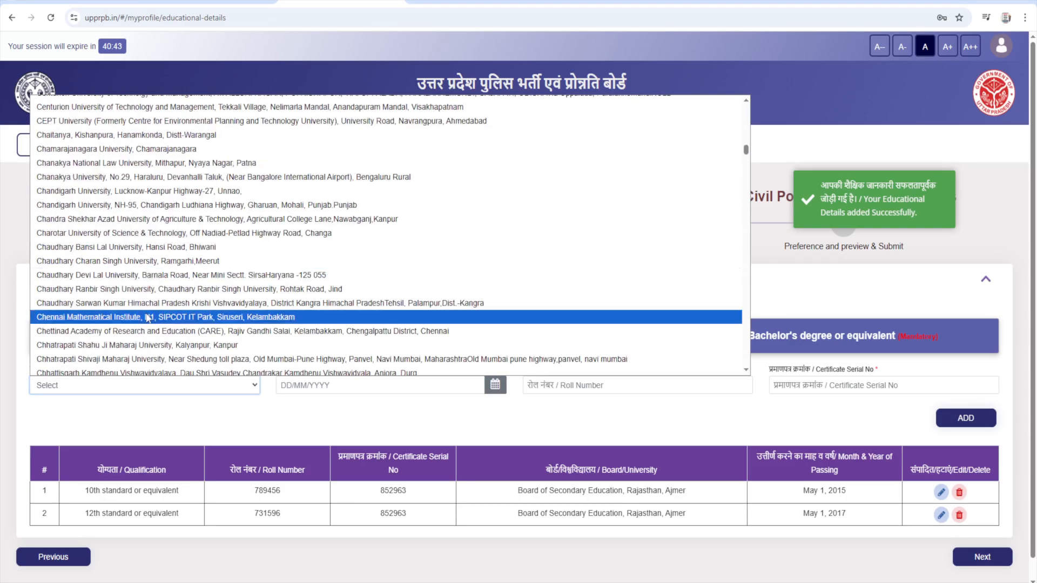
text(un)
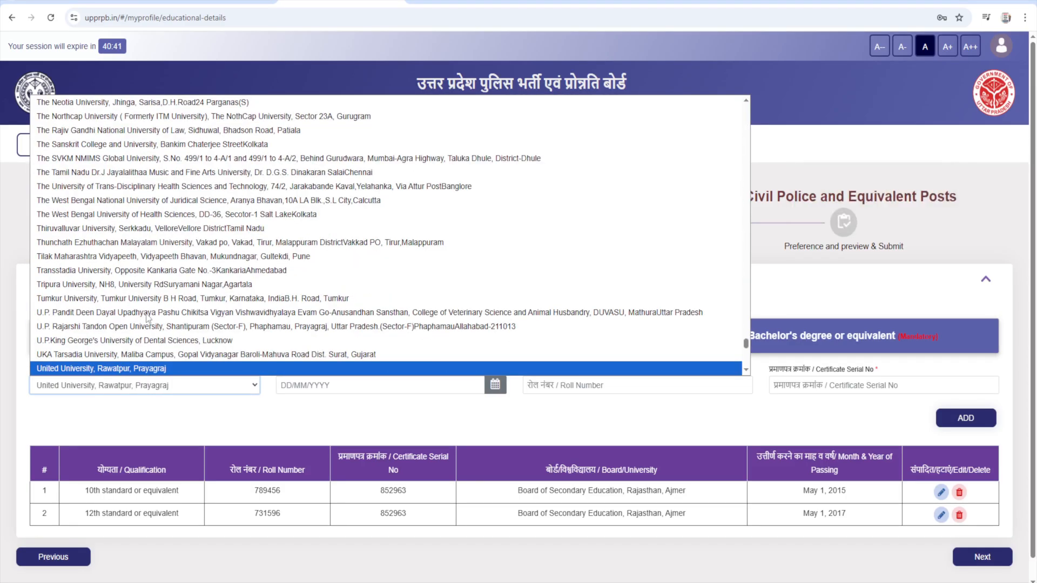
key(Down)
key(Down)
key(Down)
key(Down)
key(Down)
key(Down)
key(Down)
key(Down)
key(Down)
key(Down)
key(Down)
key(Down)
key(Down)
key(Down)
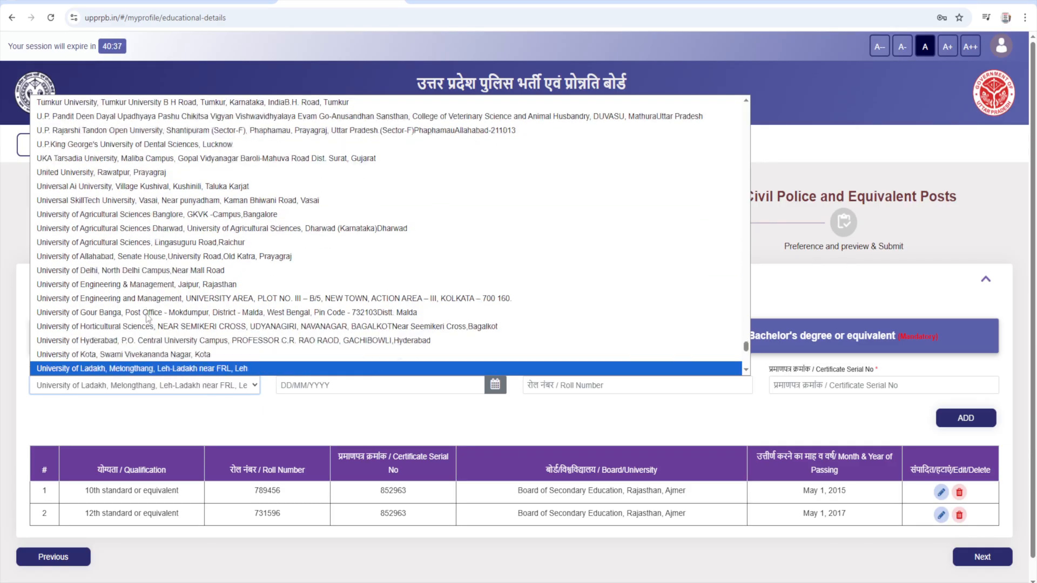
key(Down)
key(Up)
key(Up)
key(Return)
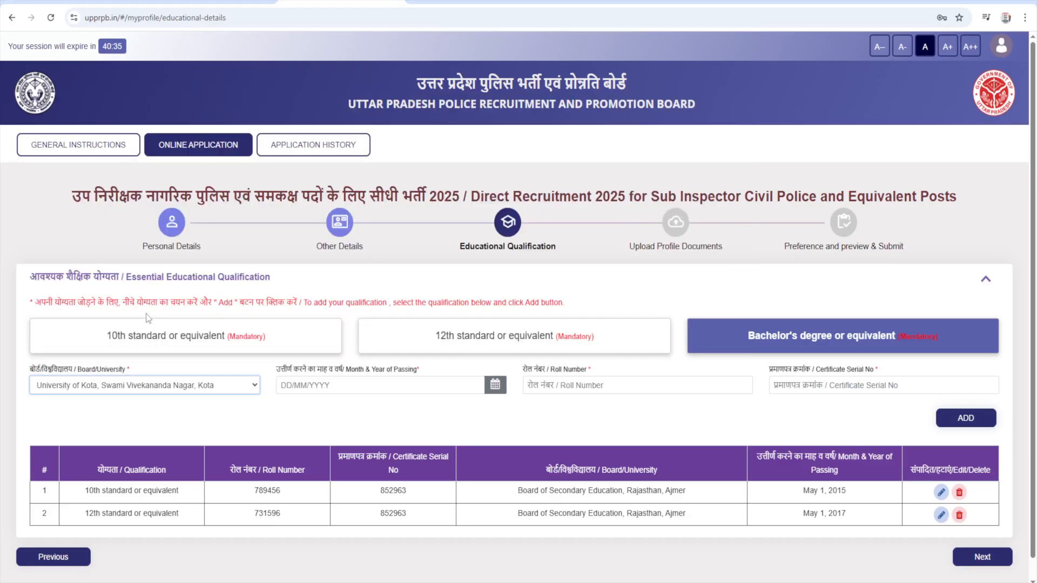
Set the degree passing date to 01/04/2020
click(339, 385)
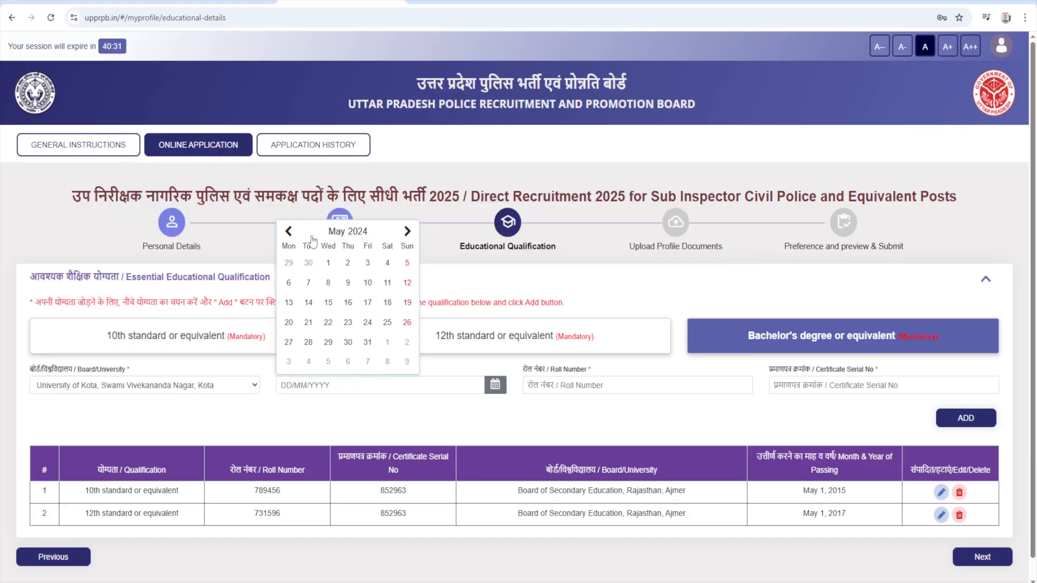
click(290, 233)
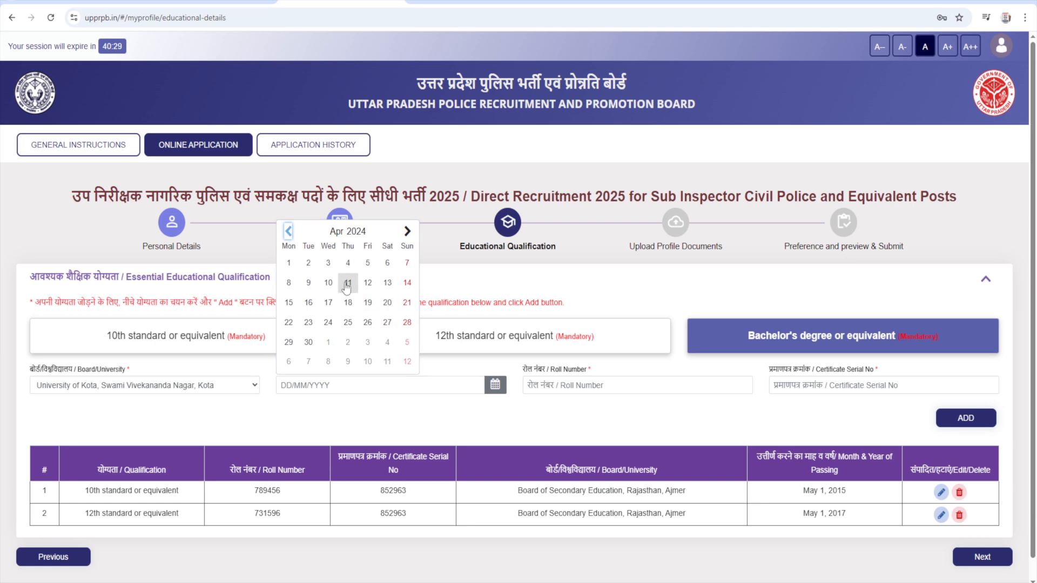
click(341, 231)
click(347, 231)
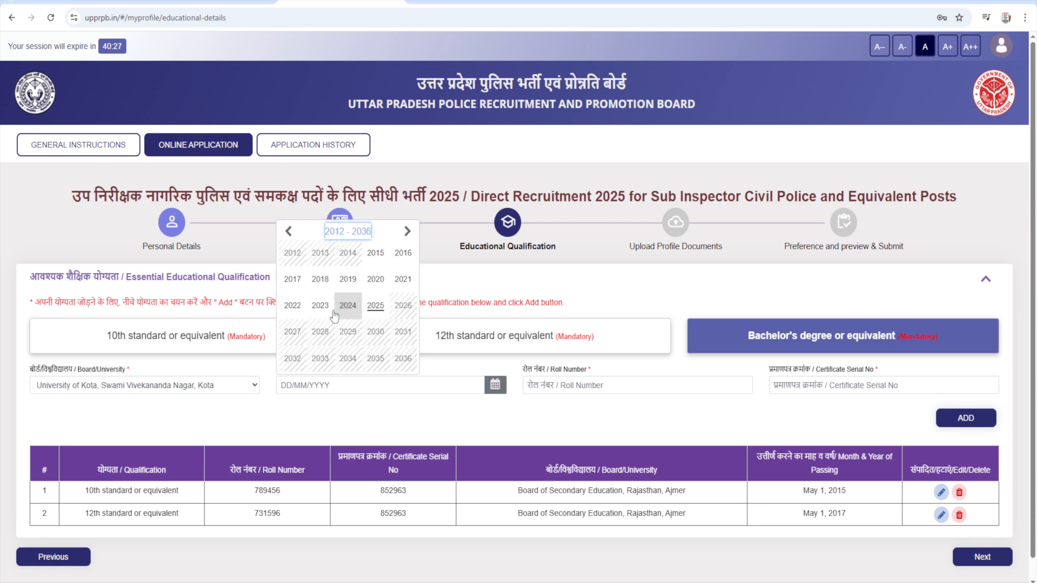
click(375, 278)
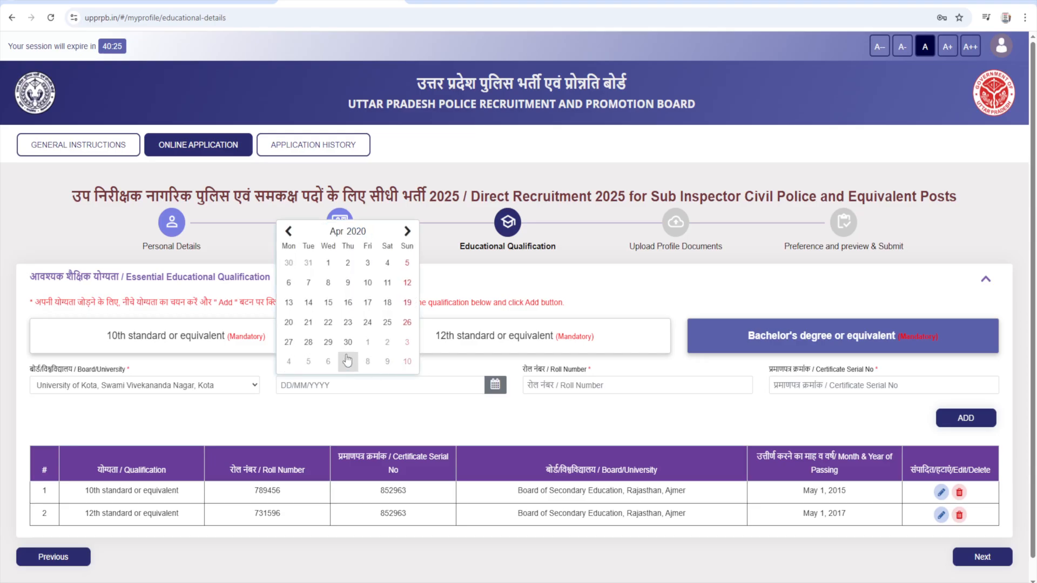
click(327, 263)
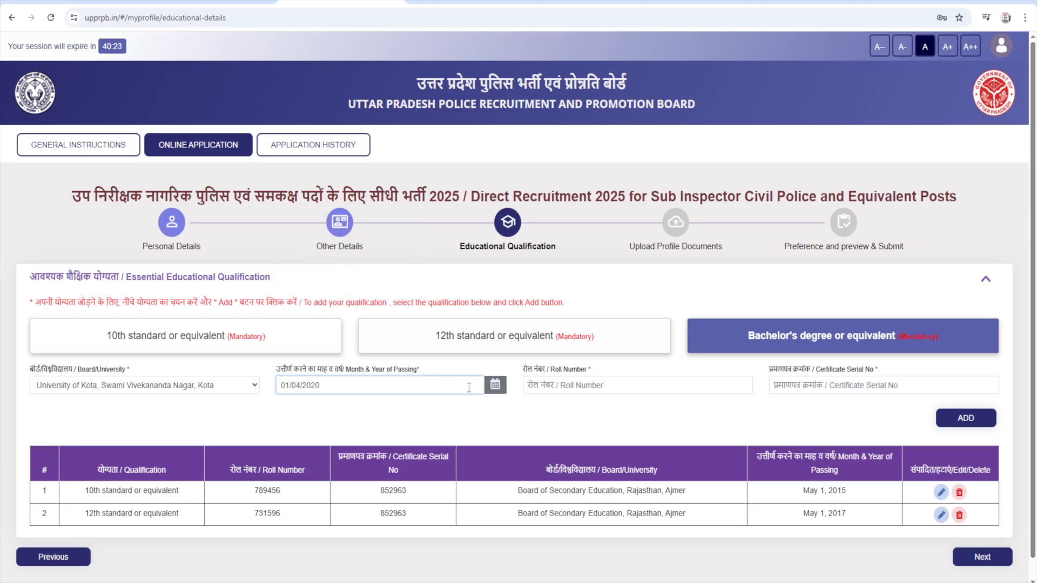
Enter the degree roll and serial numbers, add the Bachelor's record, and continue
click(582, 386)
text(753159)
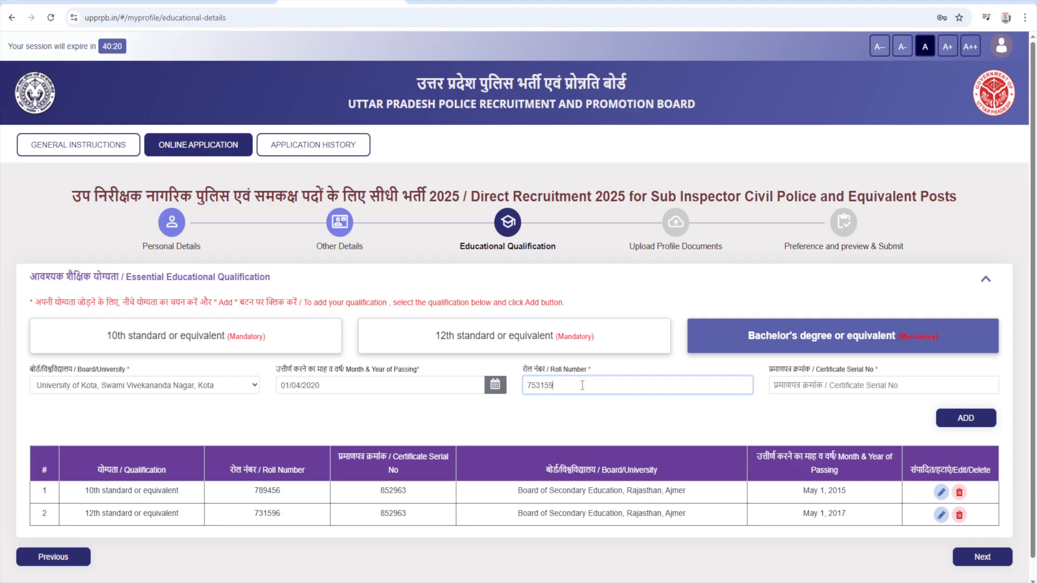
key(Tab)
text(8)
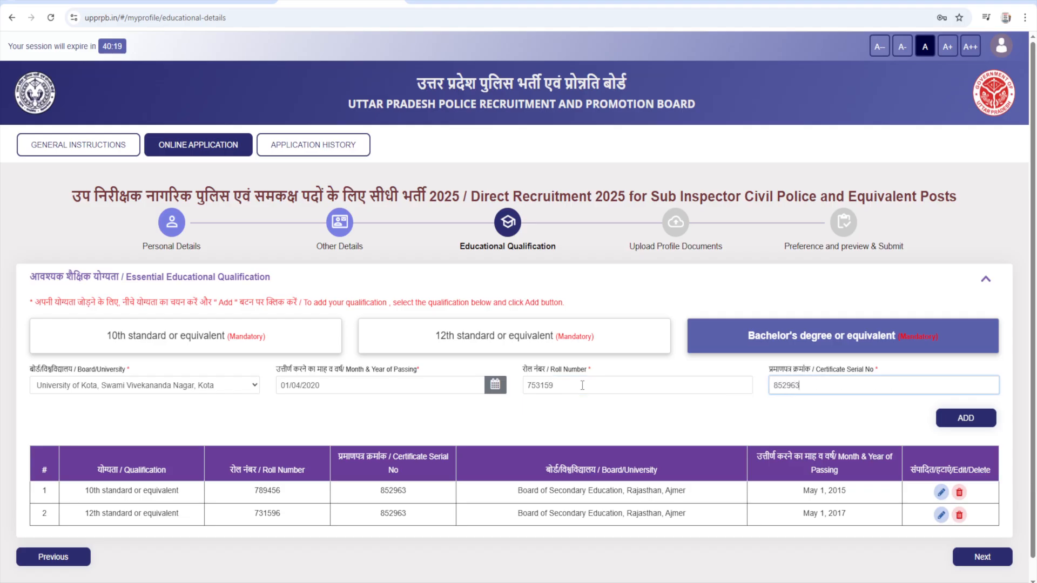
click(977, 426)
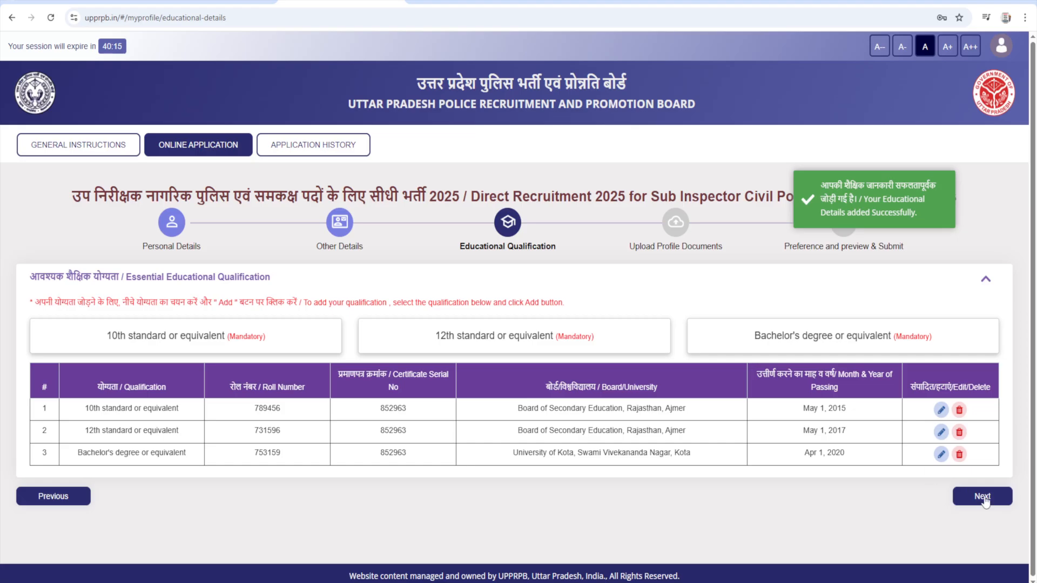
click(982, 497)
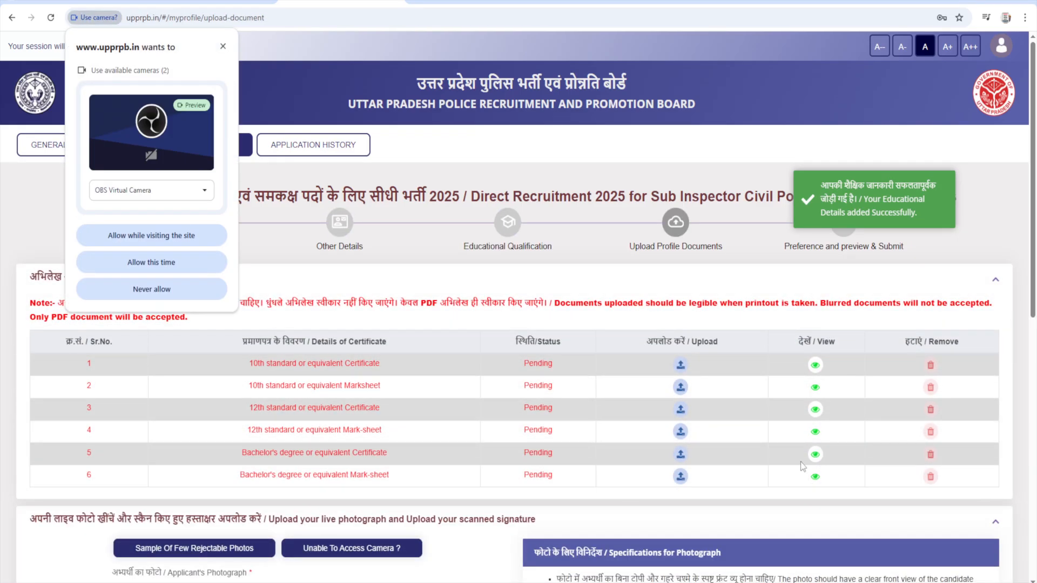
Dismiss the camera permission request and review the six pending documents
click(224, 47)
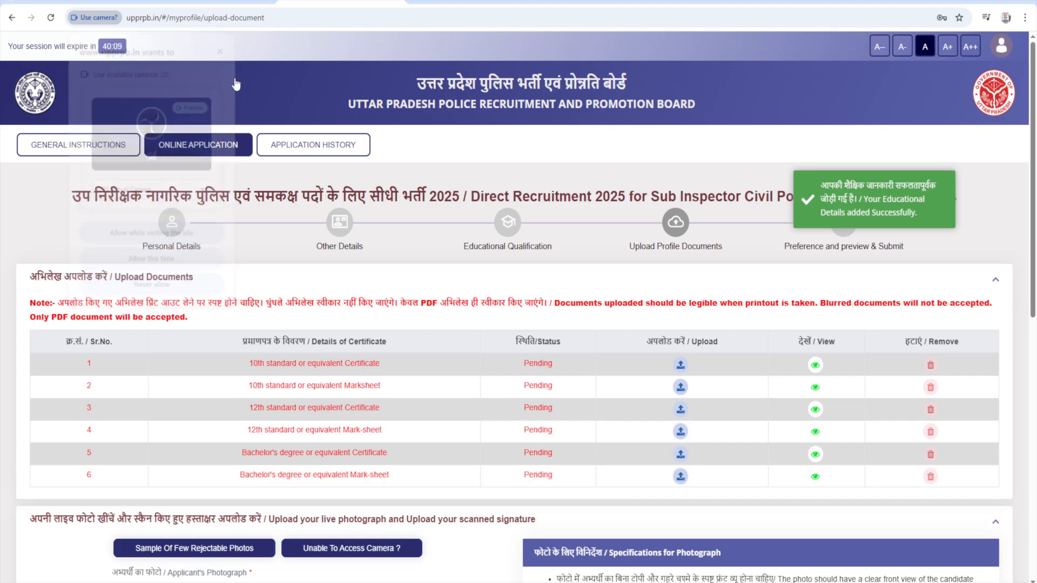
scroll(322, 384, down, 2)
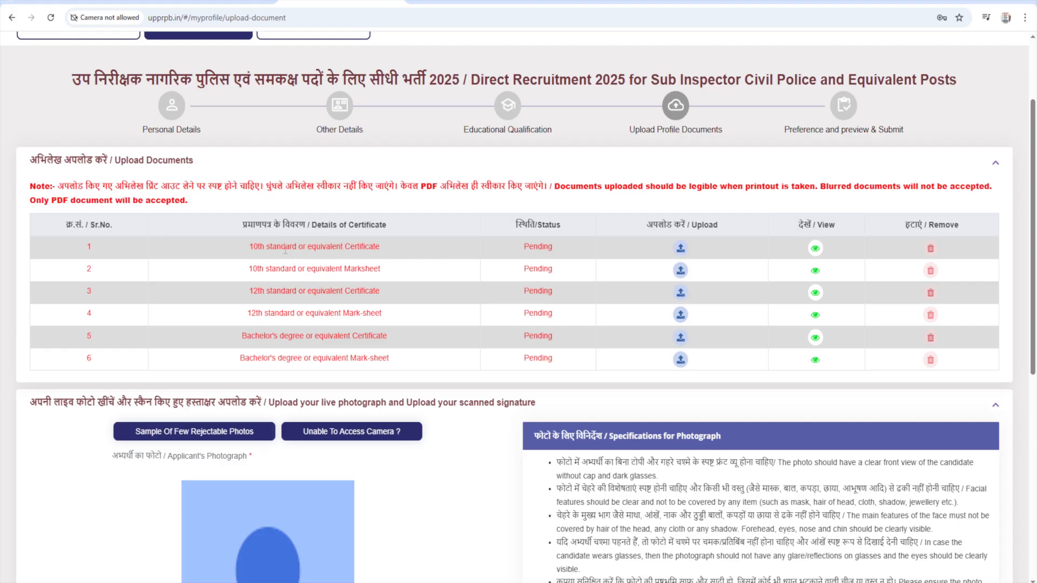
scroll(285, 250, down, 4)
scroll(307, 274, up, 4)
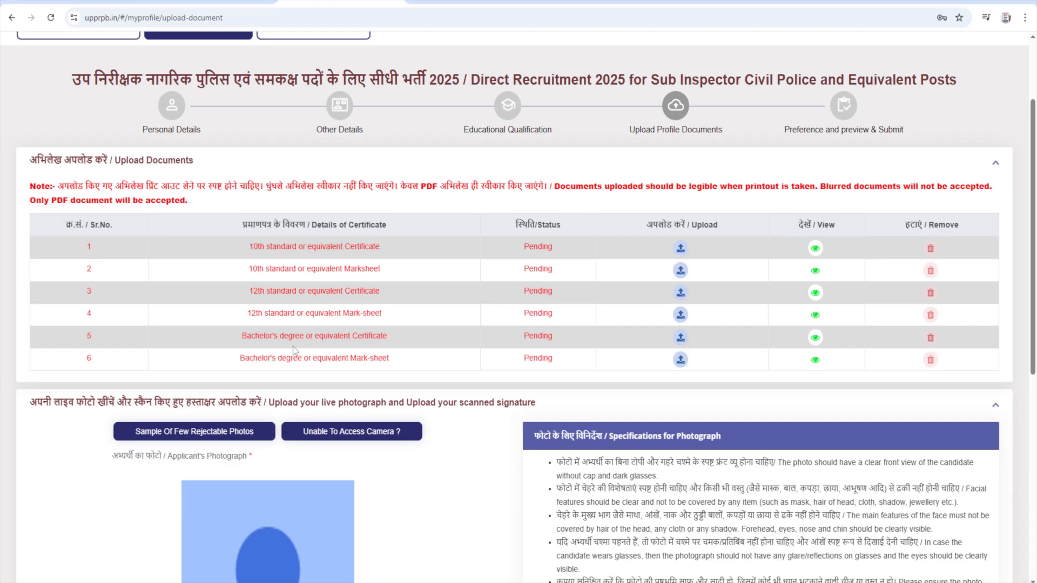
Attempt the 10th certificate upload, then cancel without choosing a file
click(680, 248)
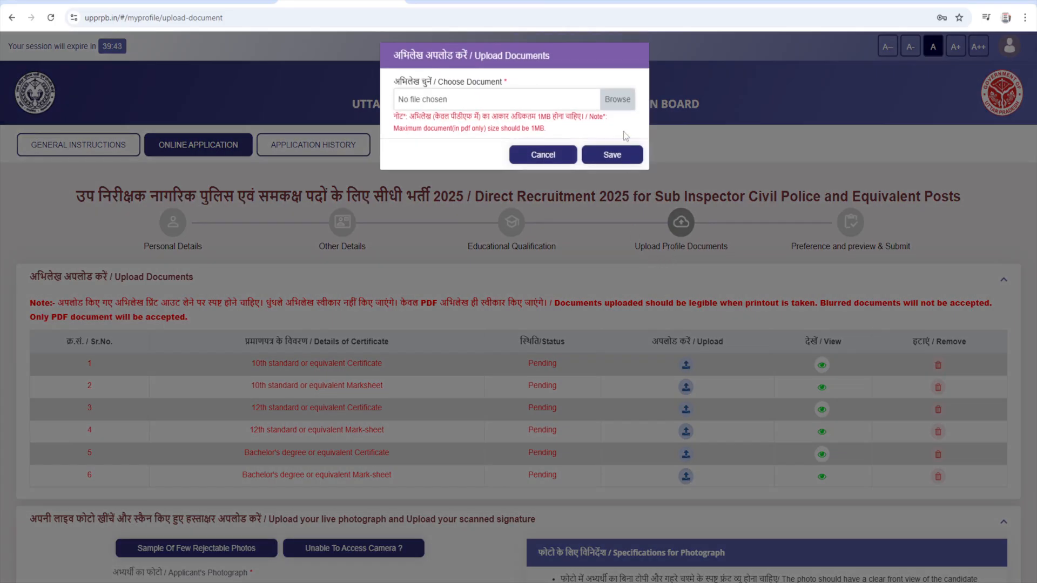
click(543, 155)
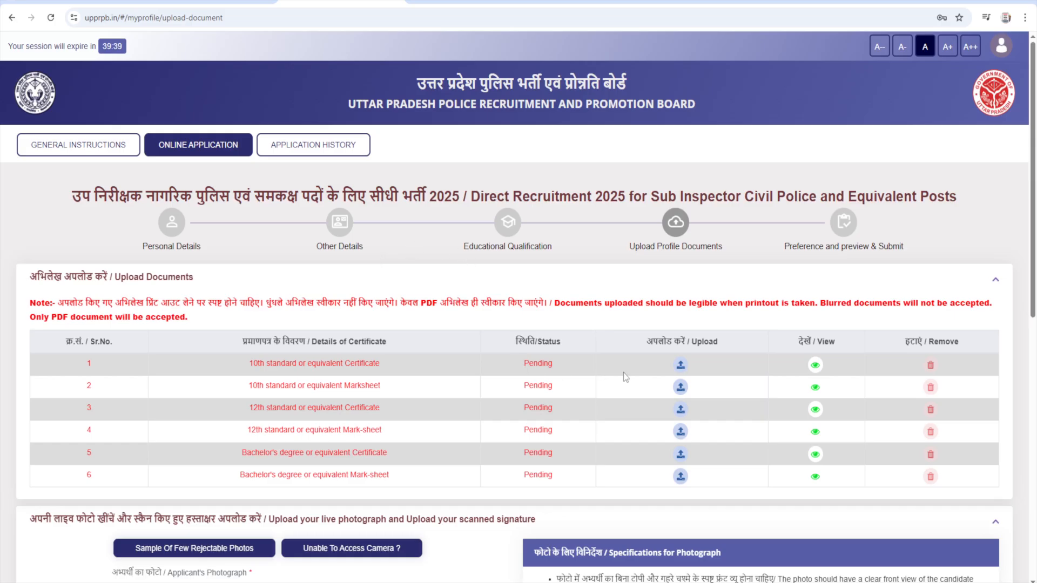
click(676, 367)
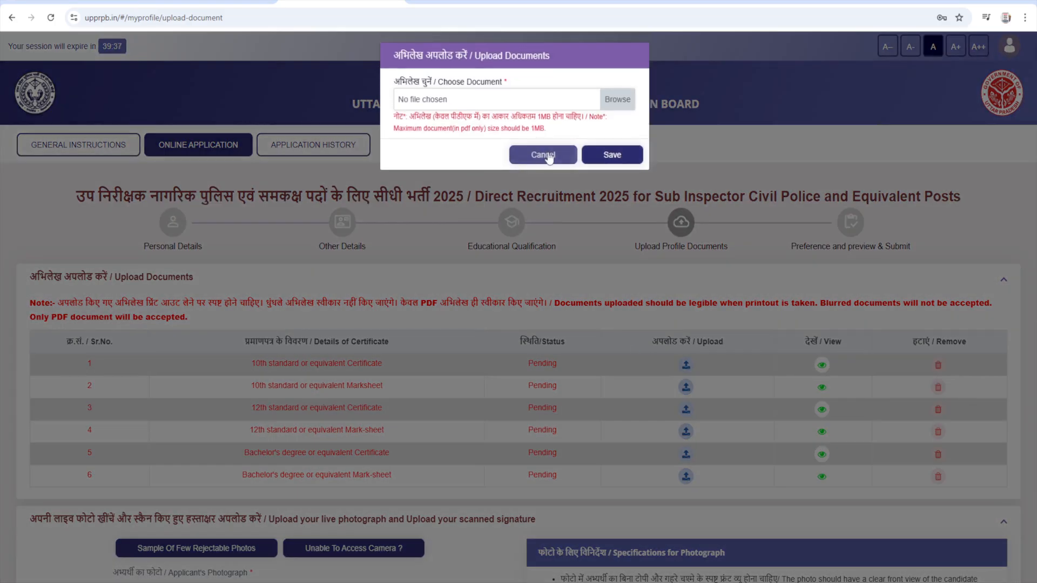
click(612, 100)
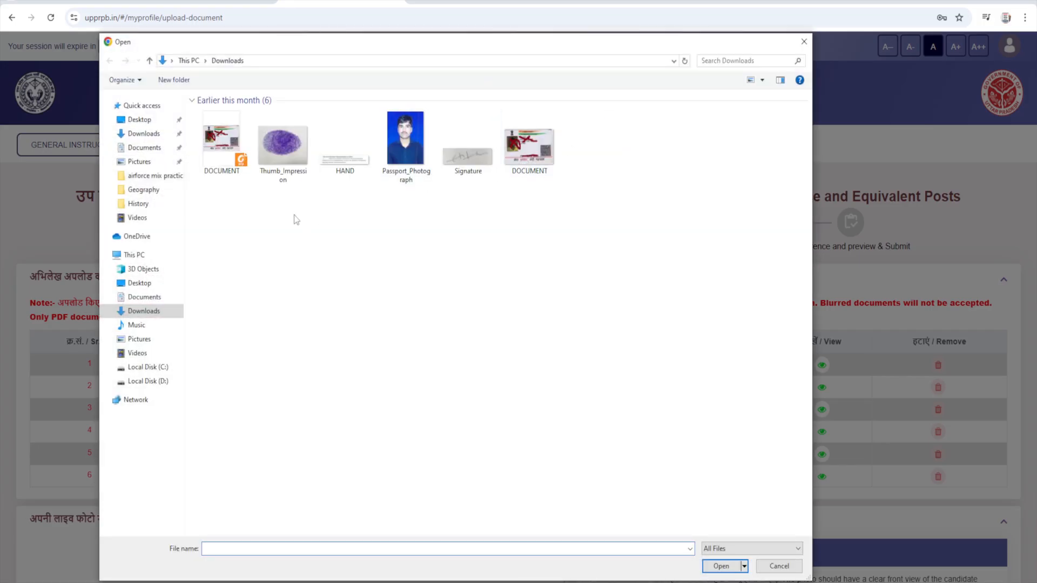
click(803, 43)
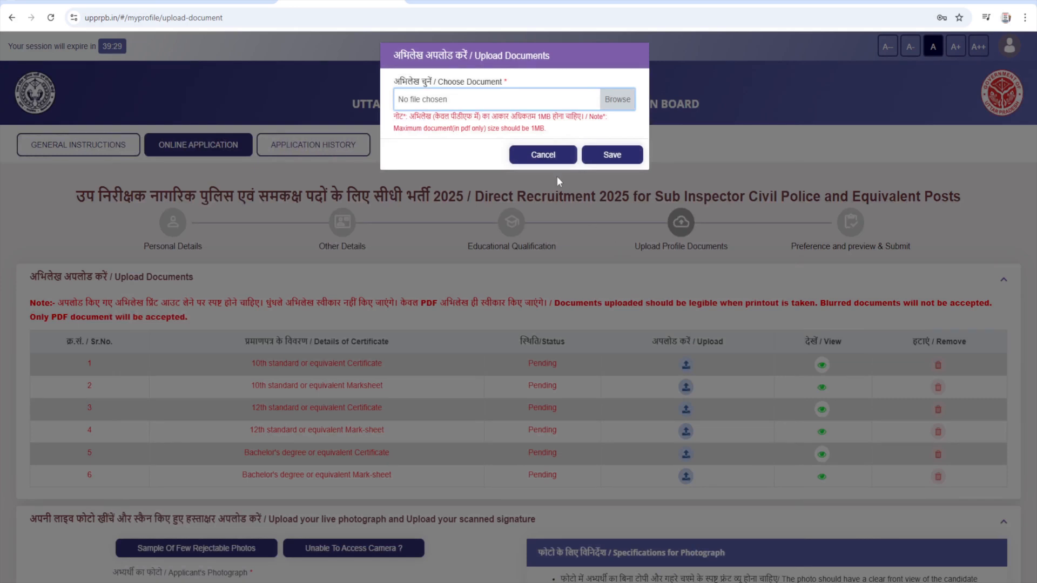
click(540, 155)
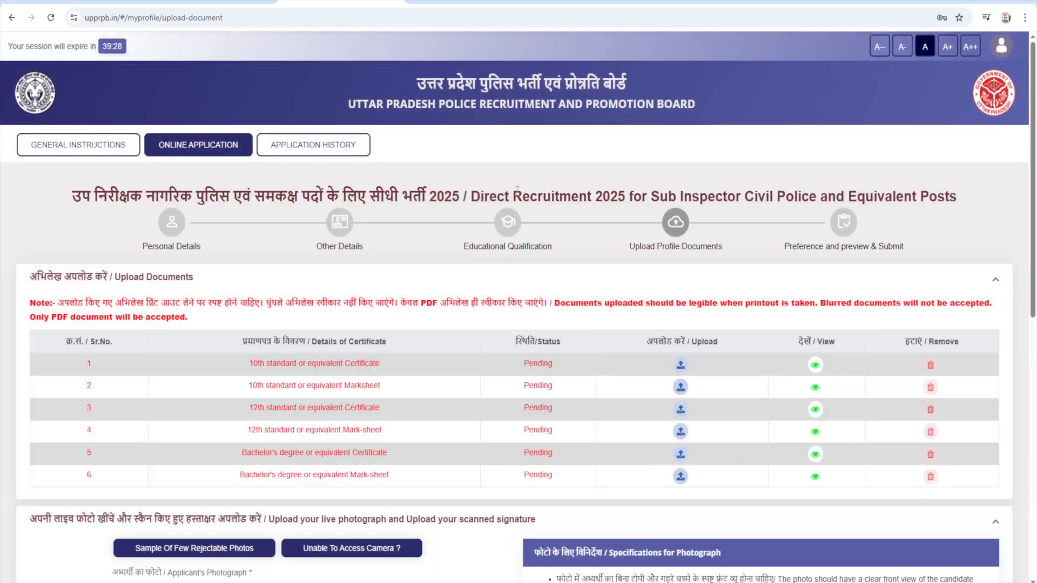
Search for a JPG to PDF converter and open iLovePDF's JPG image picker
click(414, 1)
text(JPG)
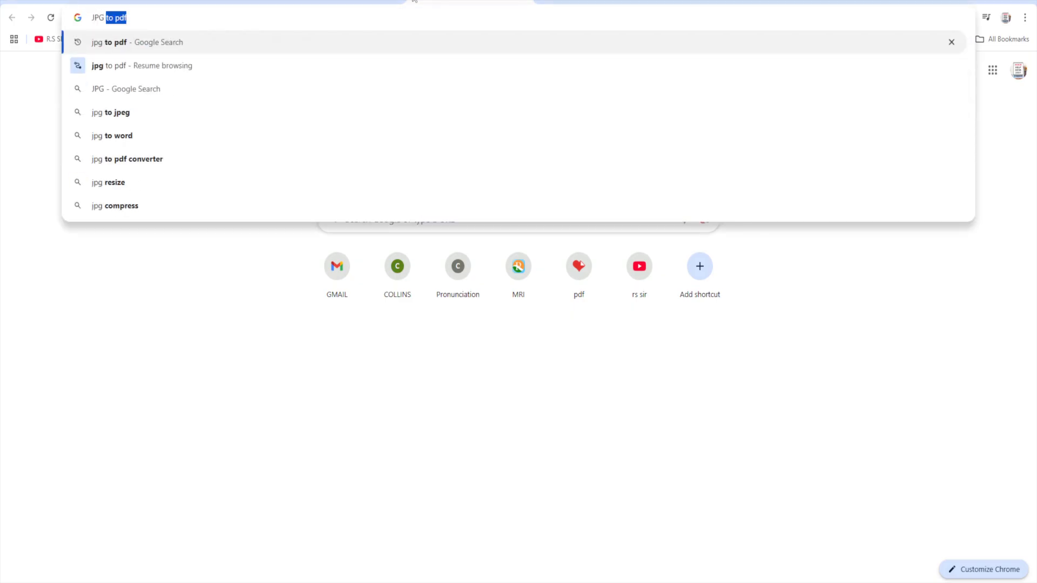
key(Return)
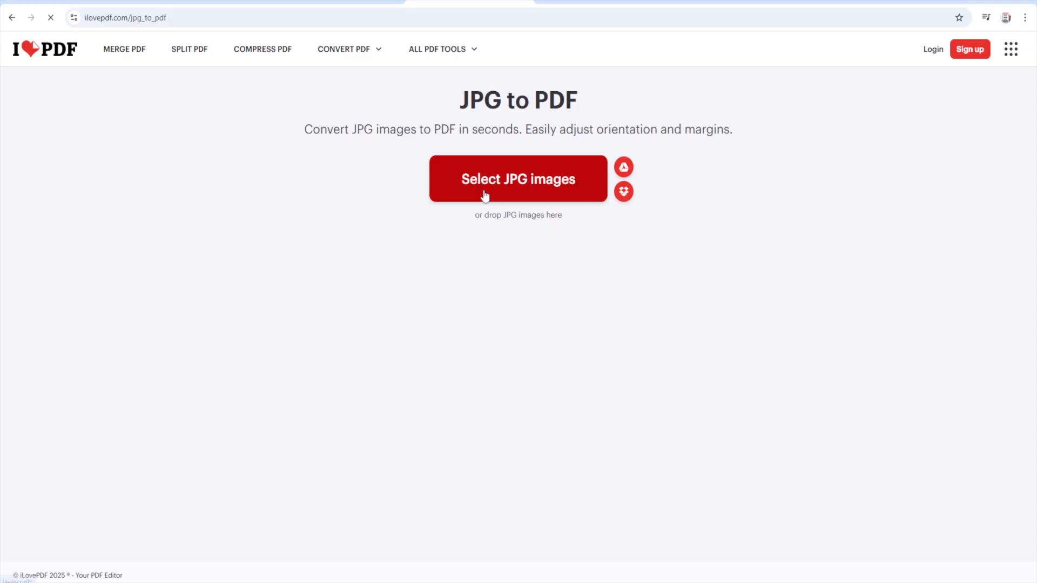
click(481, 190)
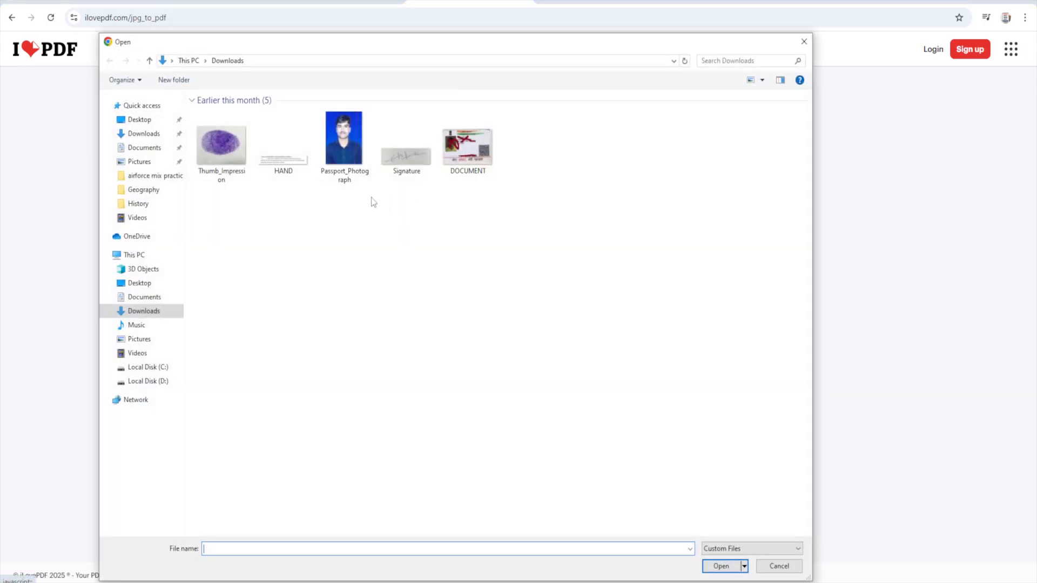
Convert the DOCUMENT image to PDF in iLovePDF and return to the upprpb.in tab
double_click(456, 147)
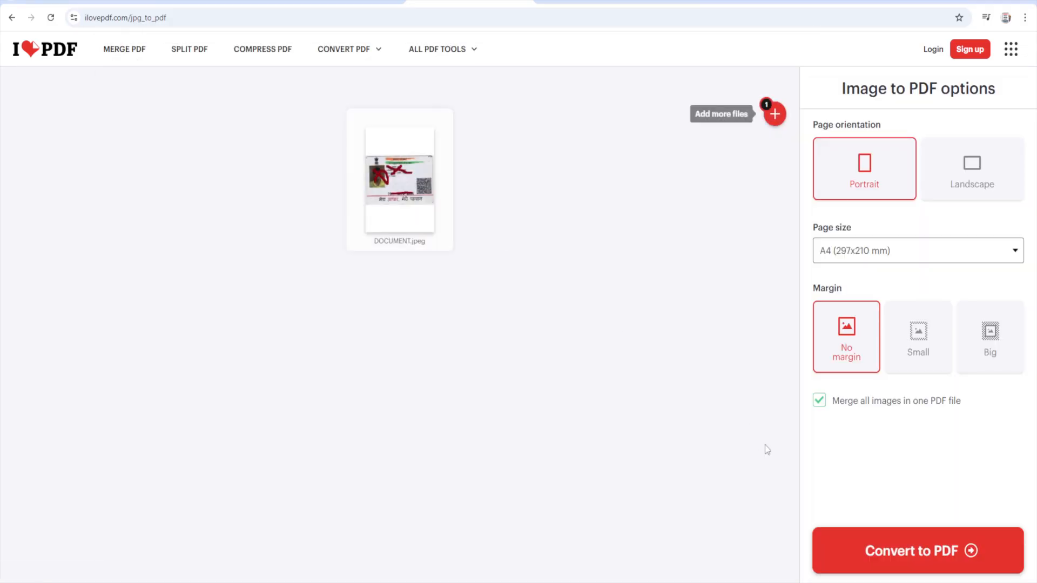
click(897, 552)
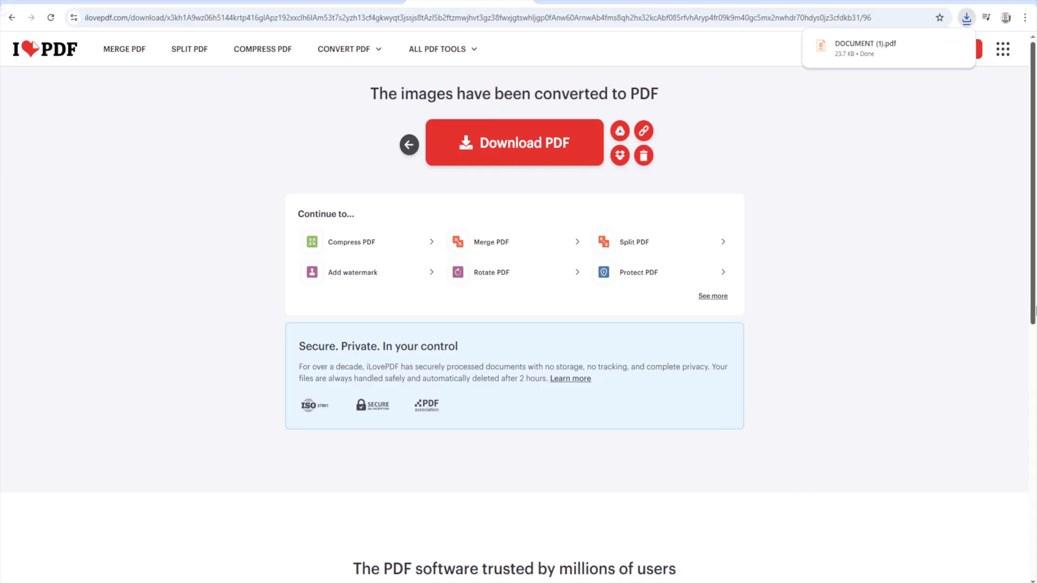
click(356, 2)
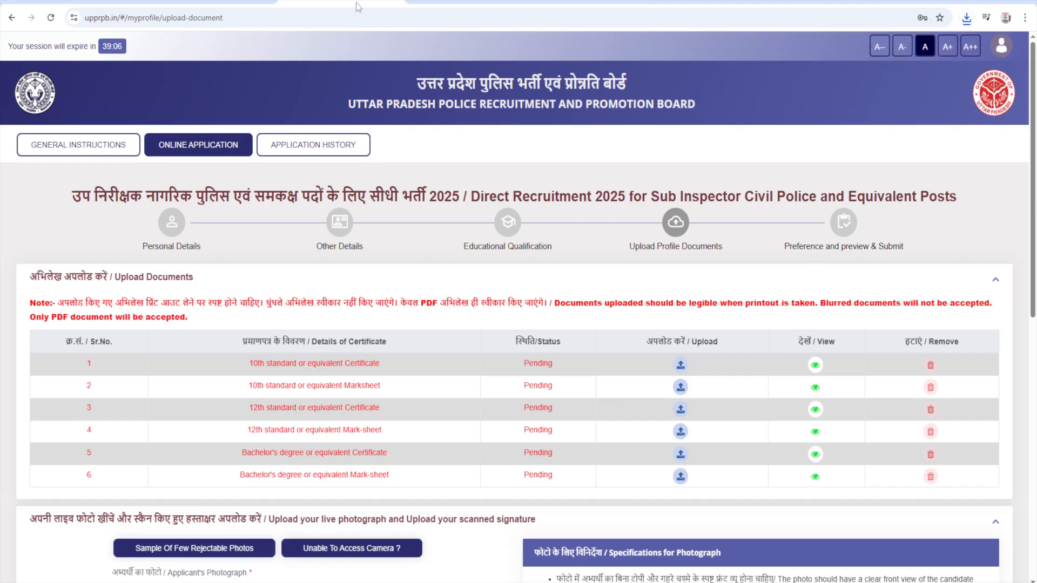
Upload DOCUMENT.pdf as the 10th standard certificate and confirm the save
click(681, 367)
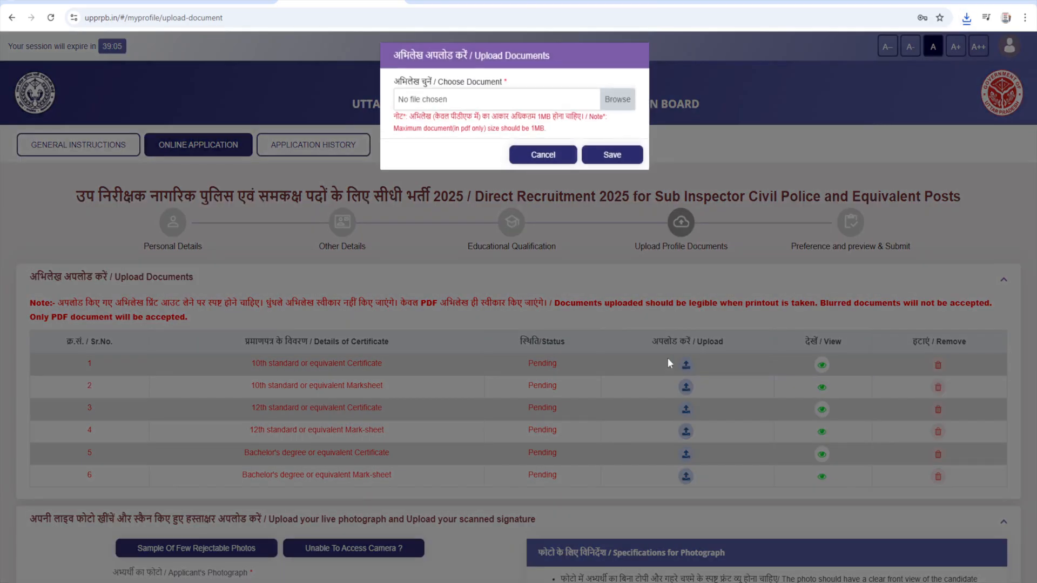
click(618, 103)
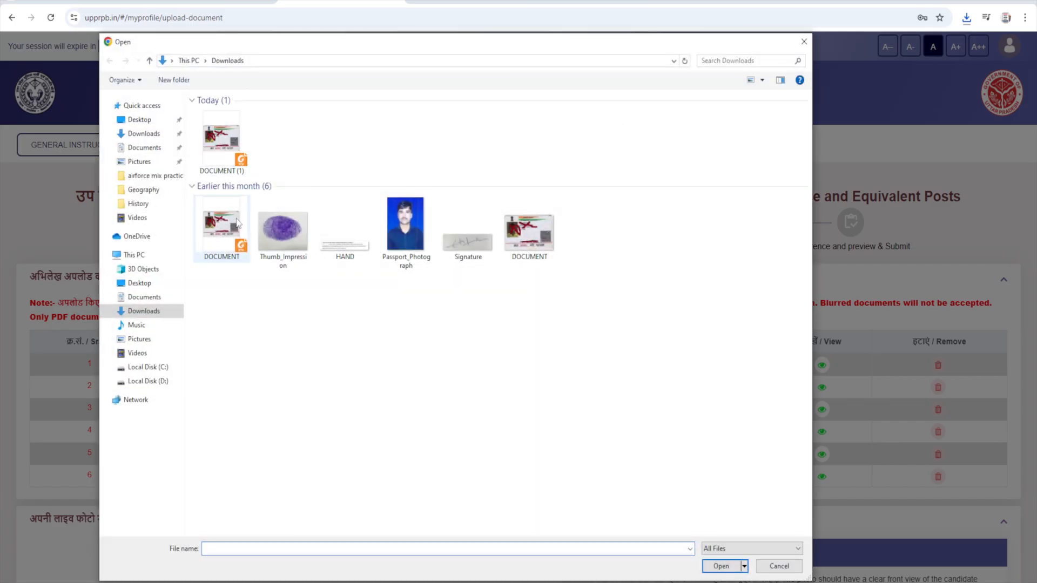
double_click(230, 147)
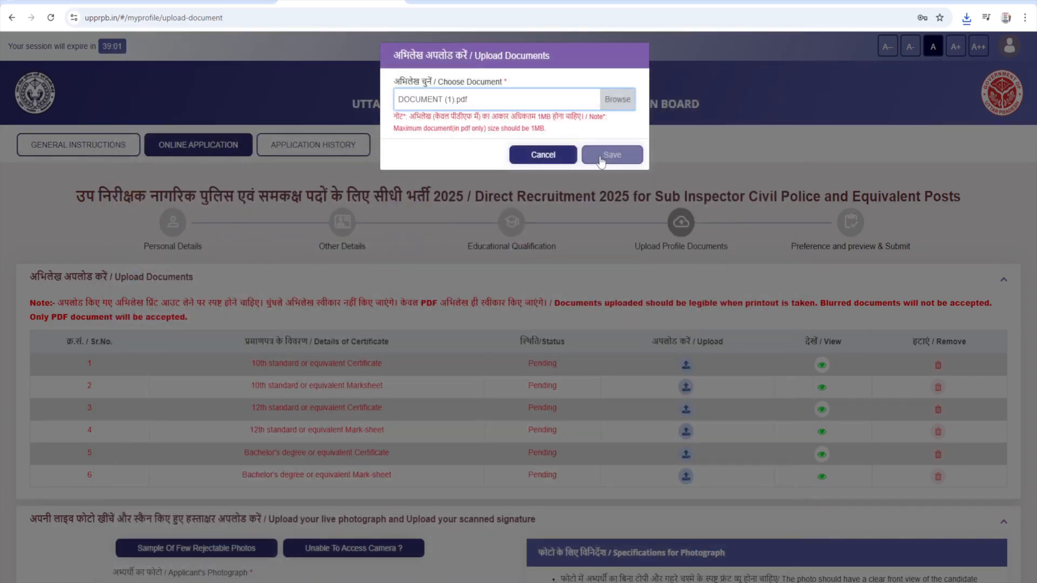
click(606, 161)
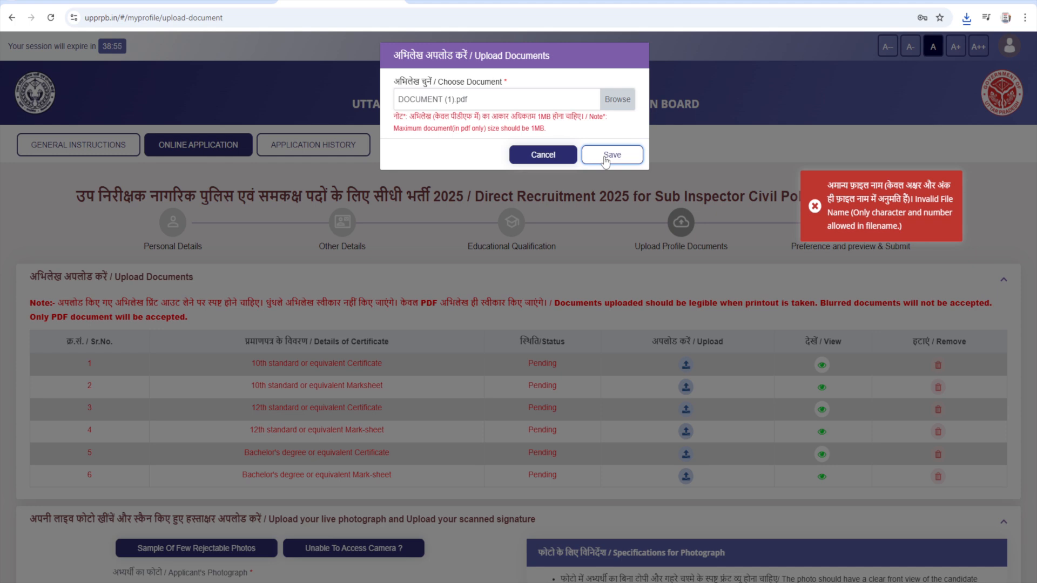
click(617, 102)
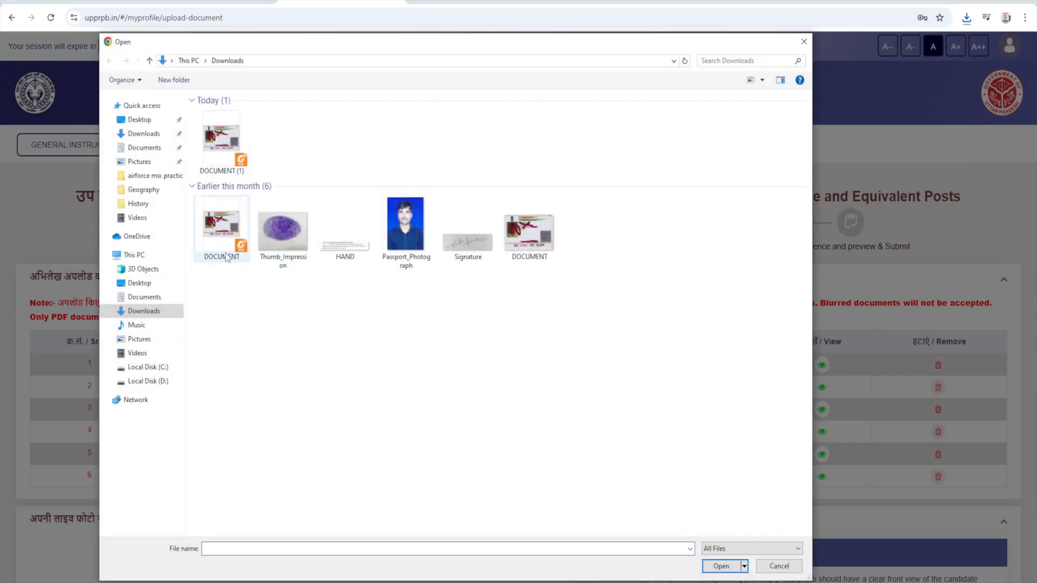
click(226, 257)
double_click(227, 250)
click(612, 162)
click(613, 162)
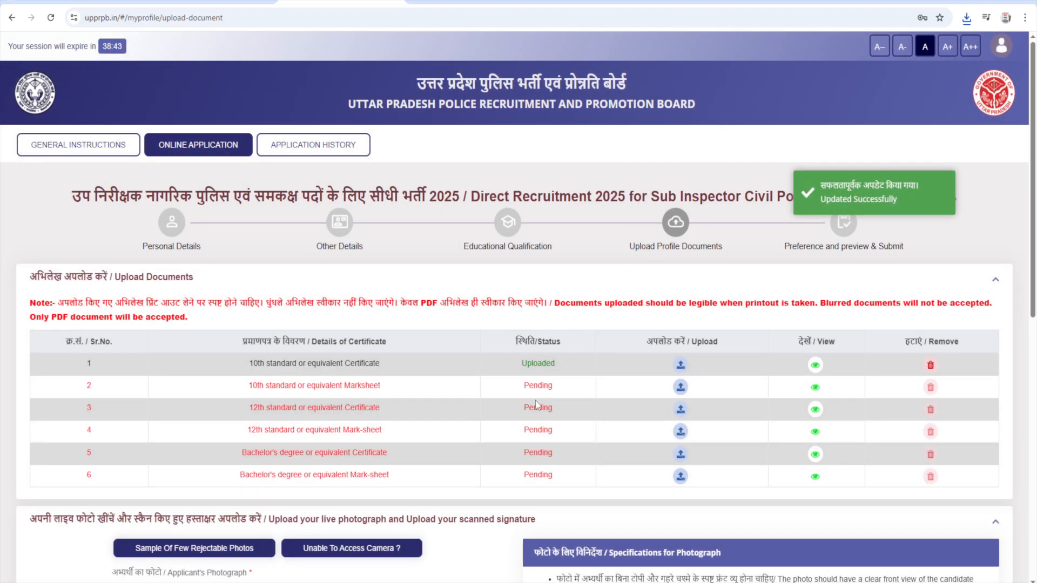
Upload DOCUMENT.pdf as the 10th standard mark-sheet
click(680, 388)
click(607, 99)
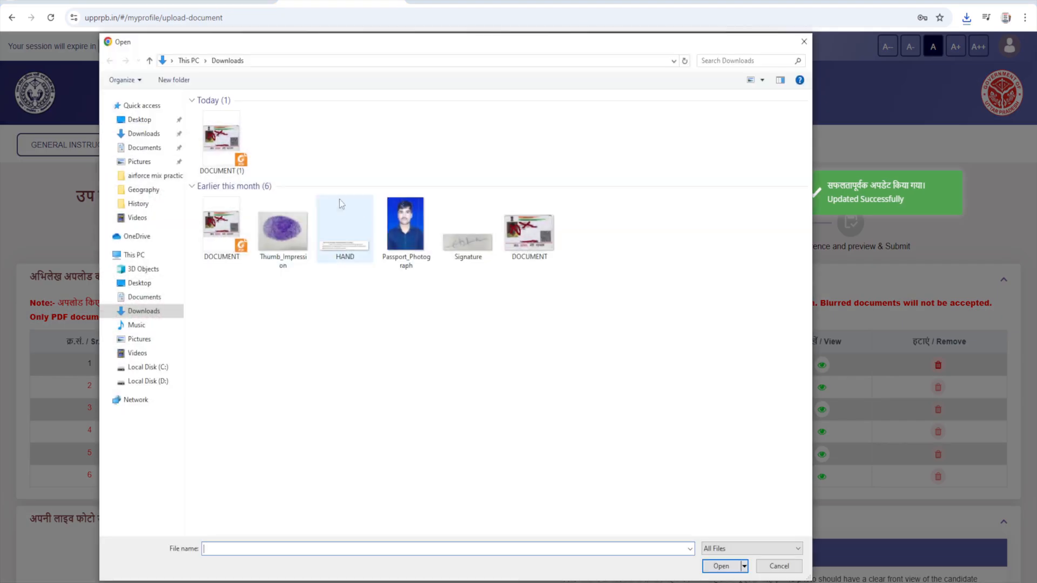
double_click(222, 227)
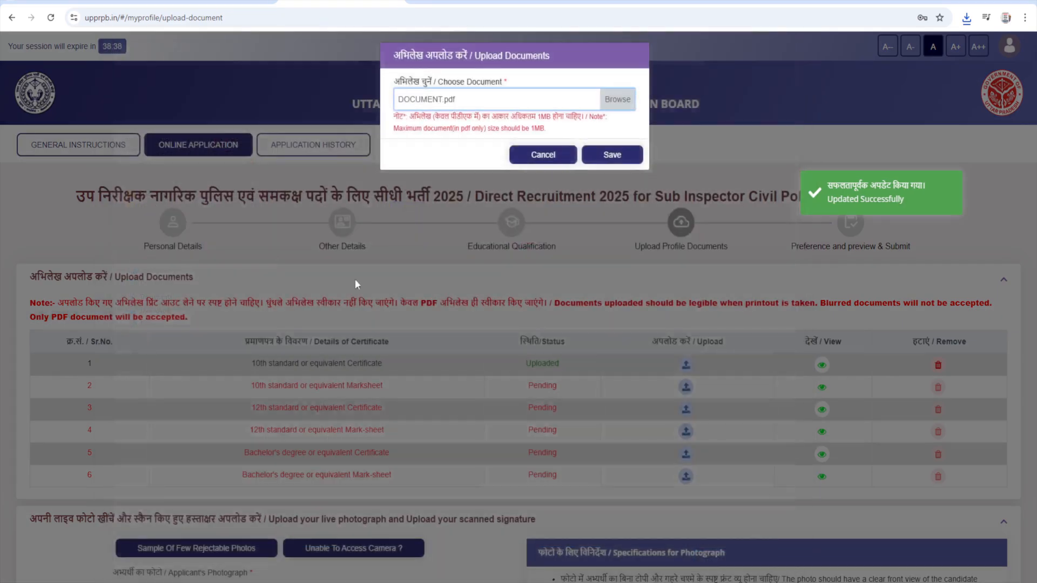
click(614, 156)
click(636, 152)
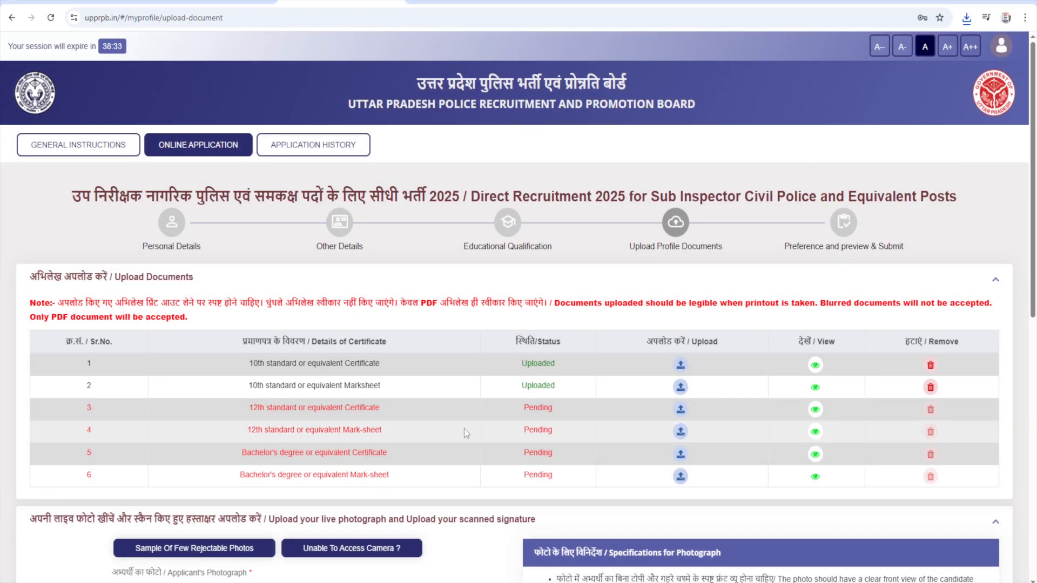
Upload DOCUMENT.pdf as the 12th standard certificate
click(681, 409)
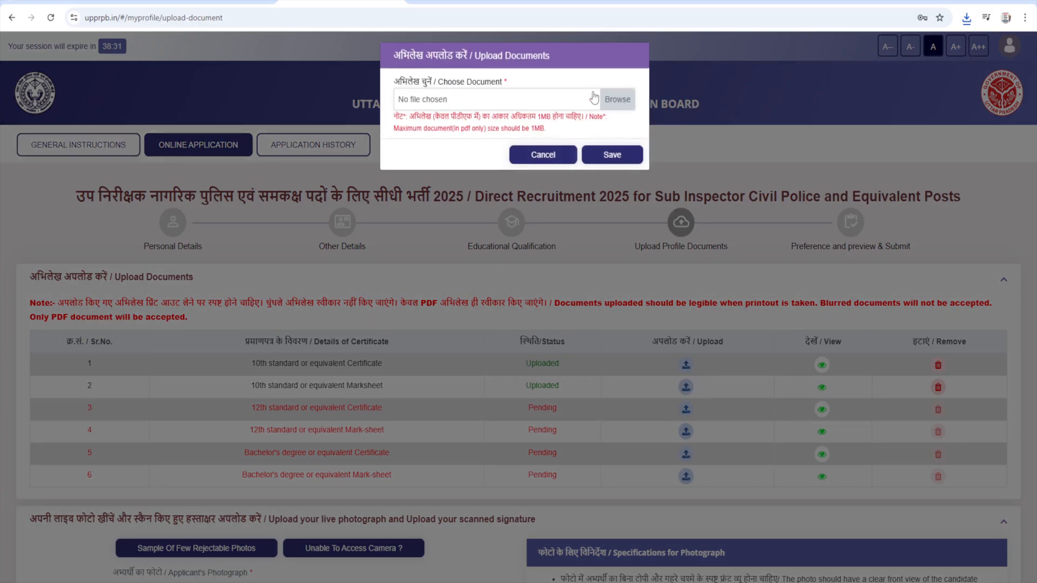
click(623, 101)
double_click(222, 229)
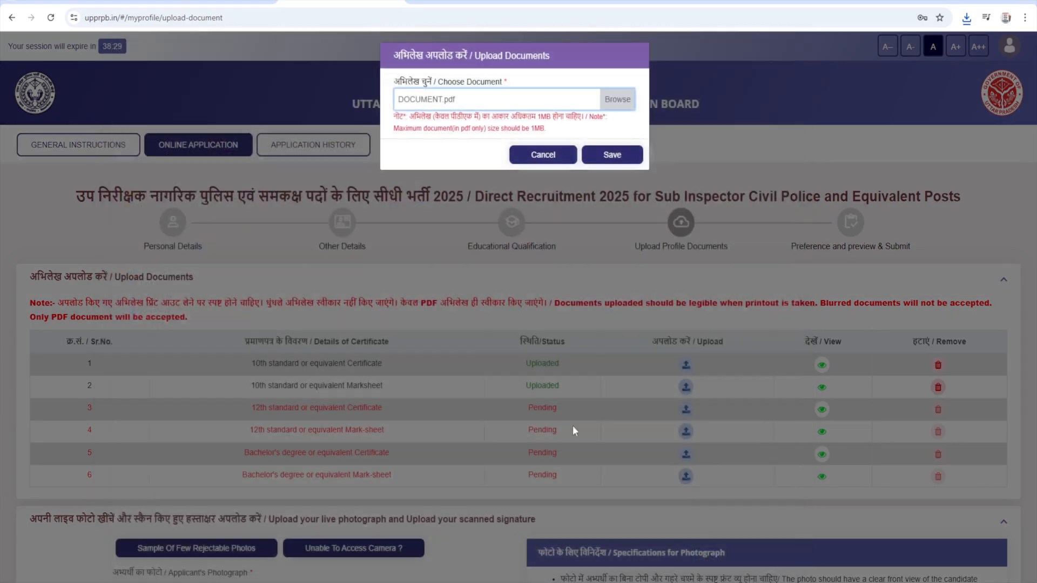
click(621, 157)
click(631, 152)
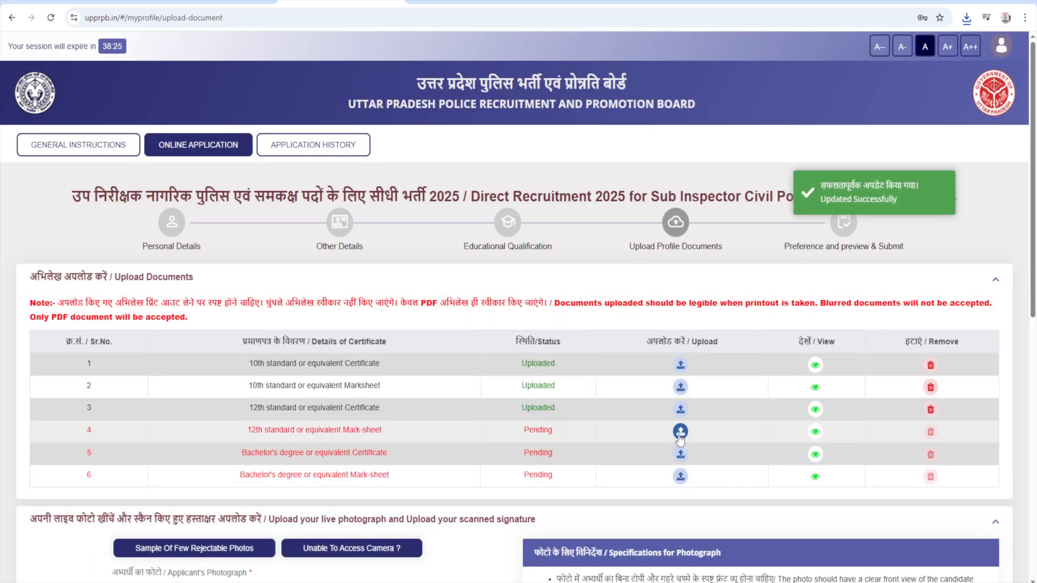
Upload DOCUMENT.pdf as the 12th standard mark-sheet
click(680, 432)
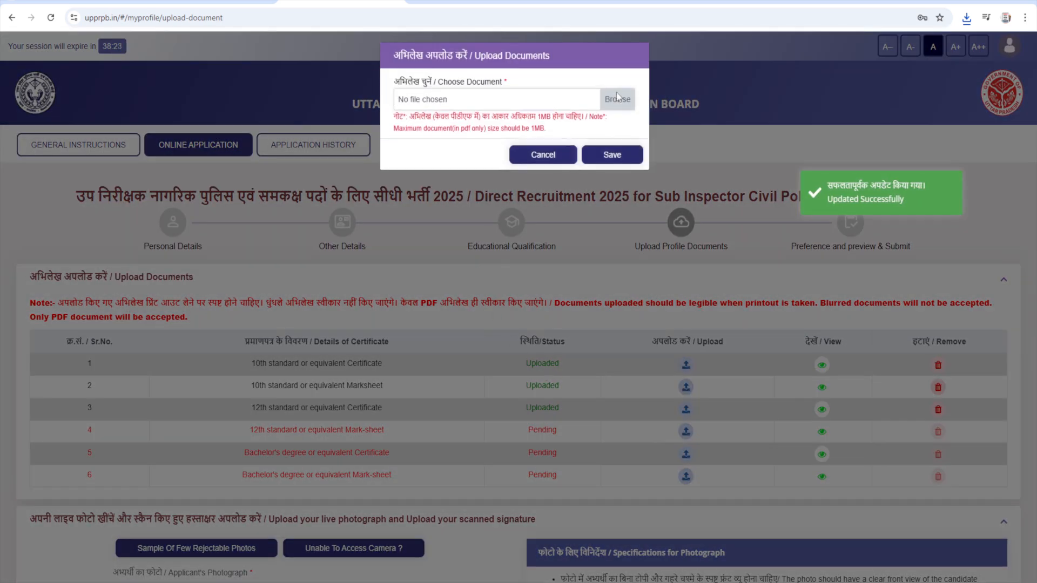
click(617, 99)
double_click(227, 238)
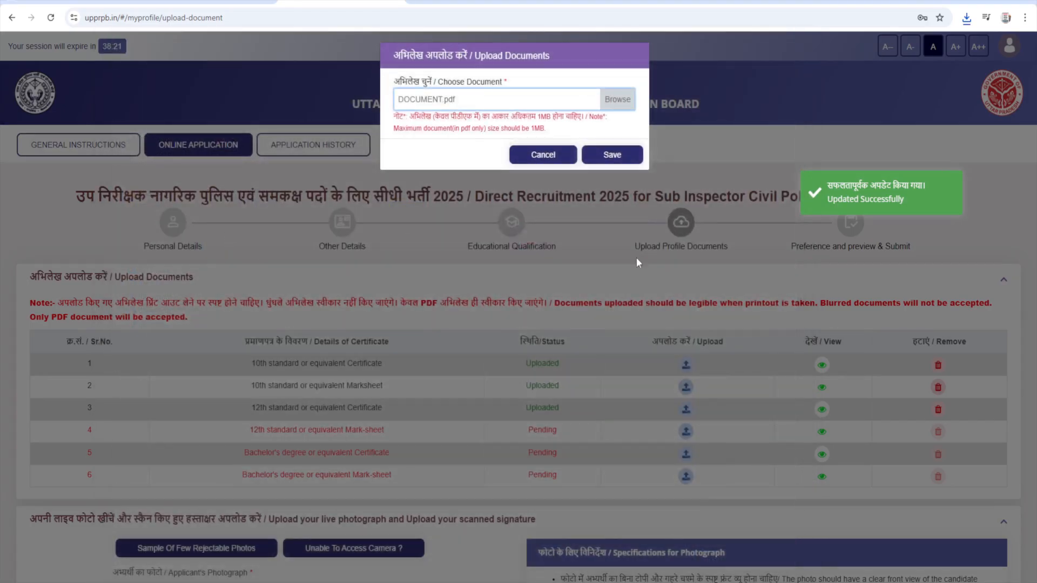
click(628, 157)
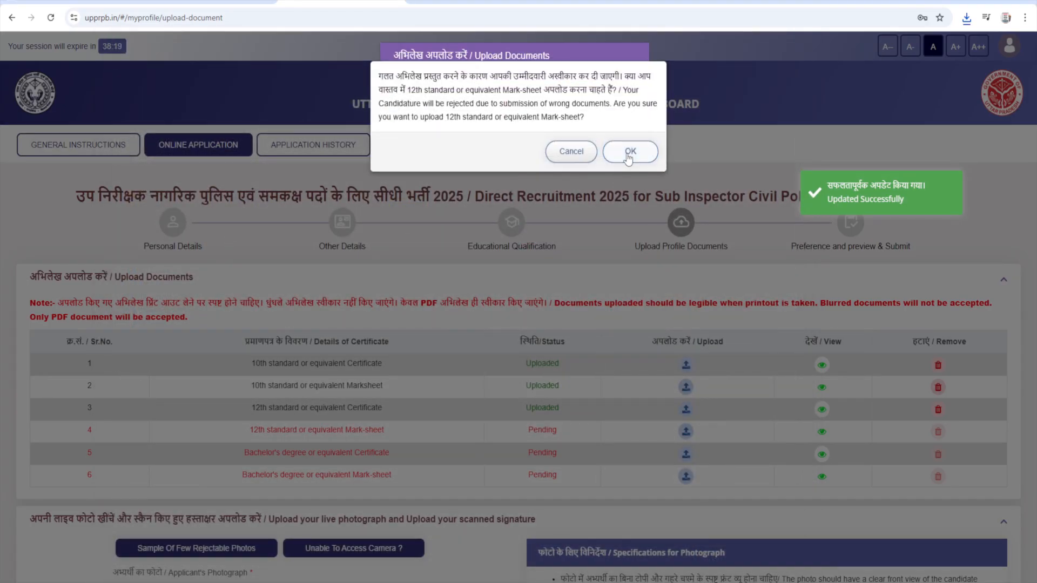
click(629, 152)
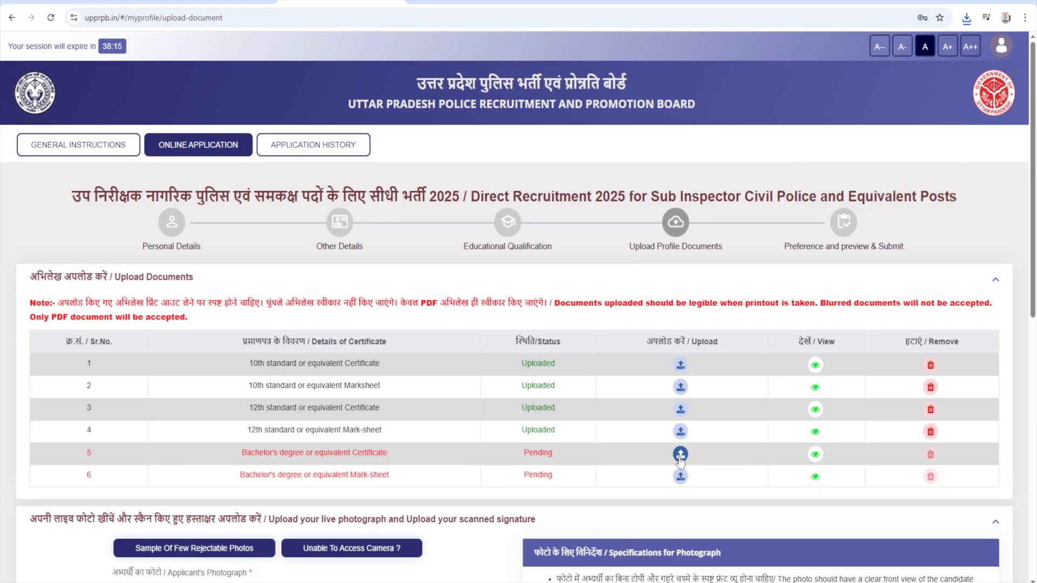
Upload DOCUMENT.pdf as the Bachelor's degree certificate
click(680, 457)
click(617, 99)
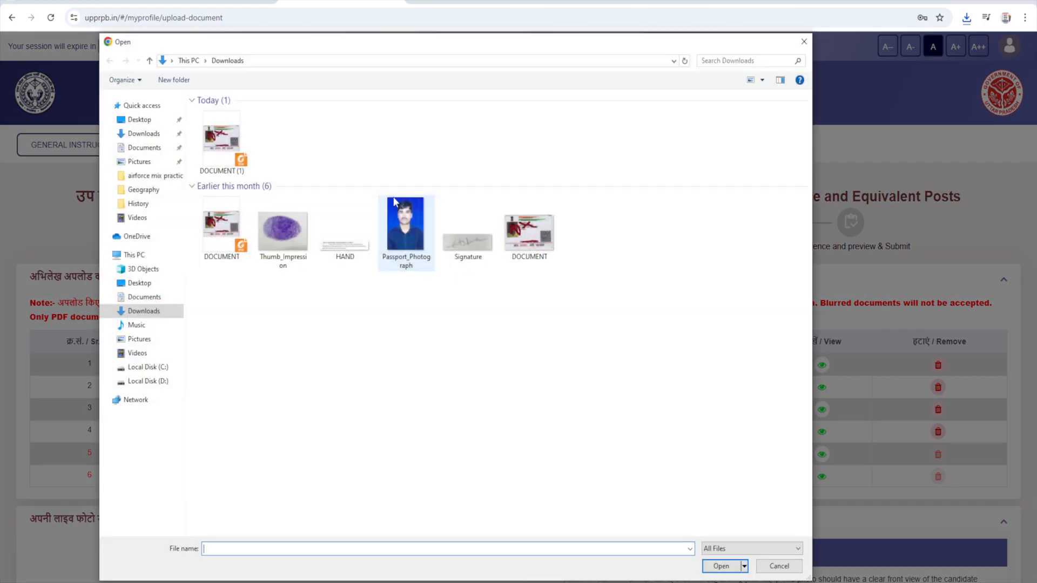
double_click(222, 228)
click(607, 154)
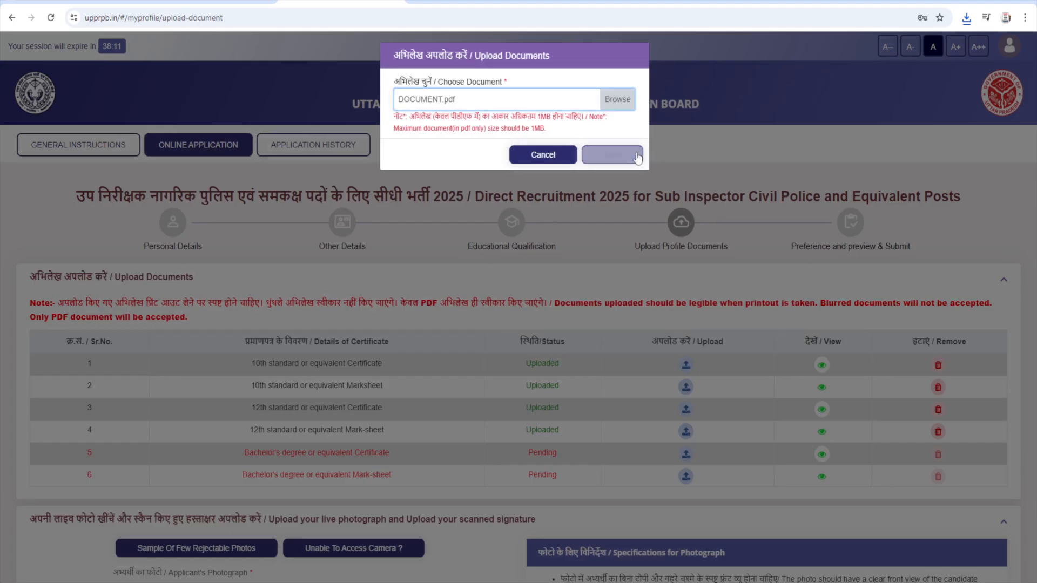
click(630, 155)
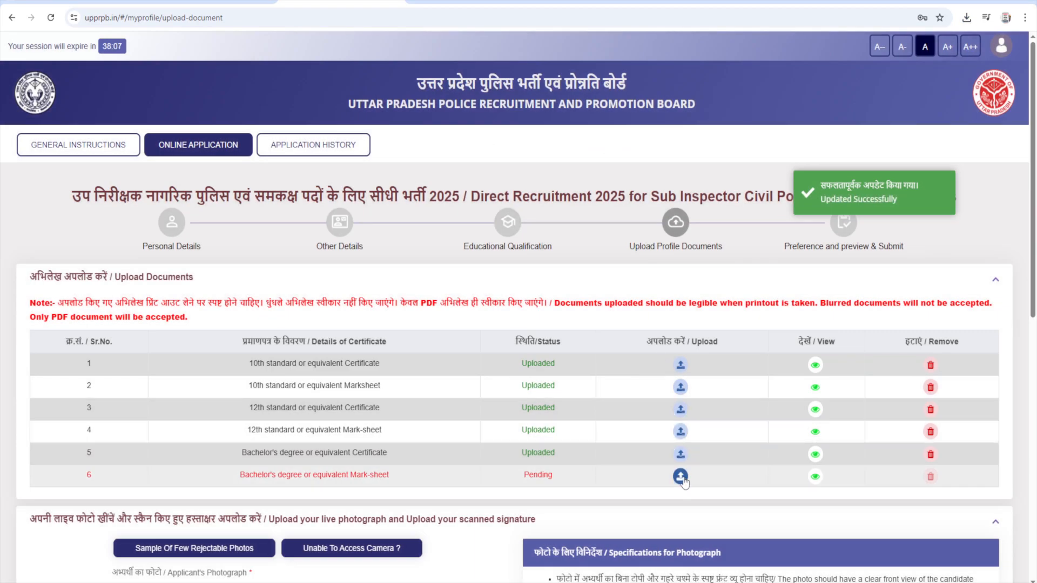
Upload DOCUMENT.pdf as the Bachelor's degree mark-sheet
click(680, 476)
click(616, 101)
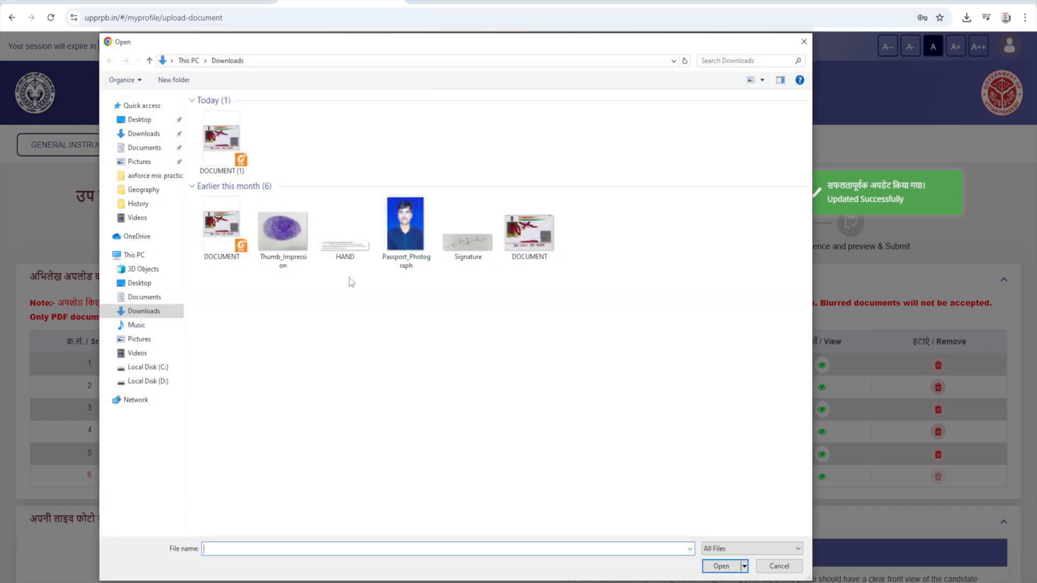
double_click(238, 243)
click(604, 156)
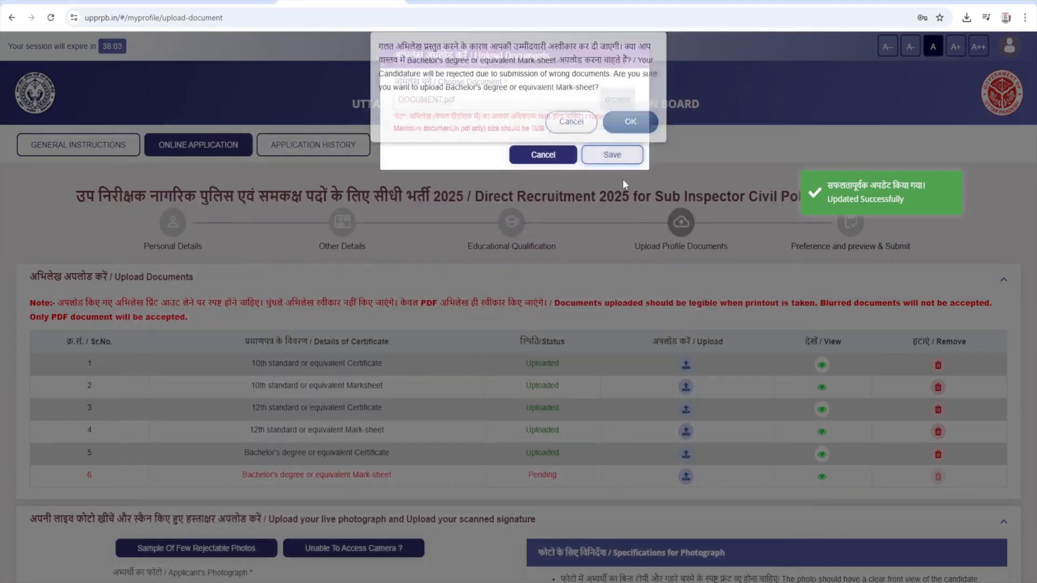
click(629, 164)
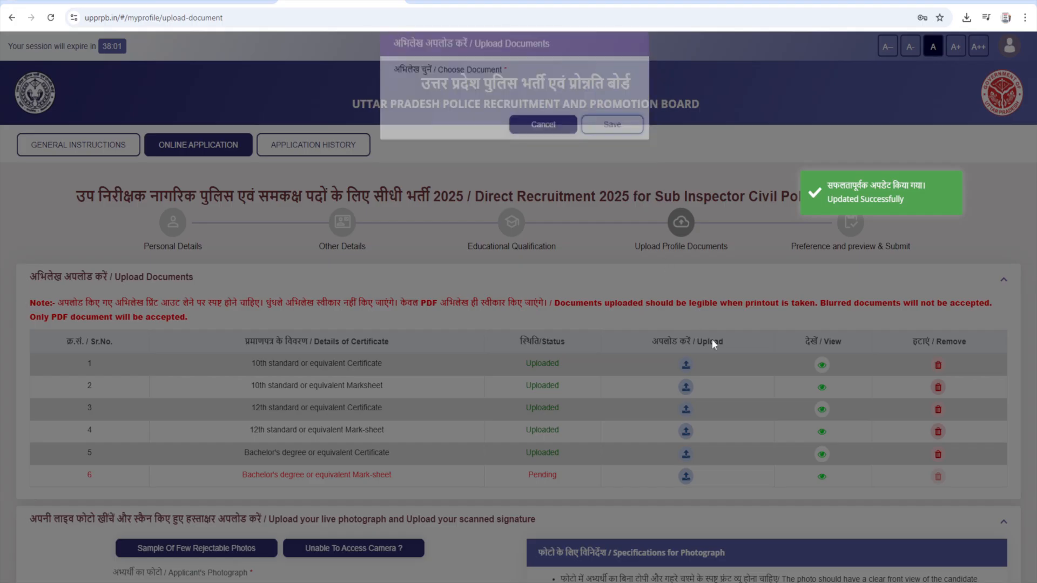
scroll(762, 362, down, 2)
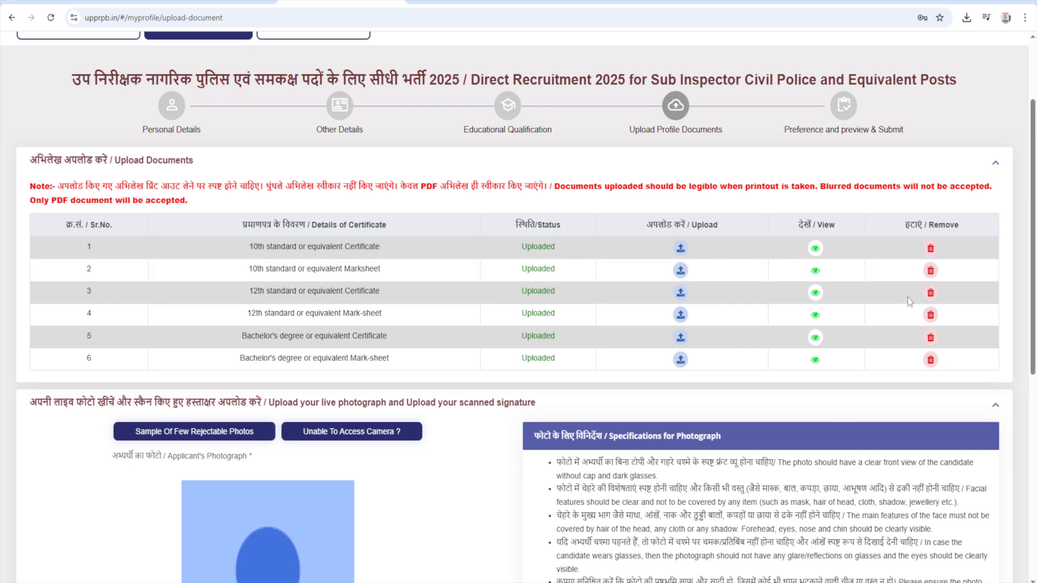
scroll(848, 326, down, 5)
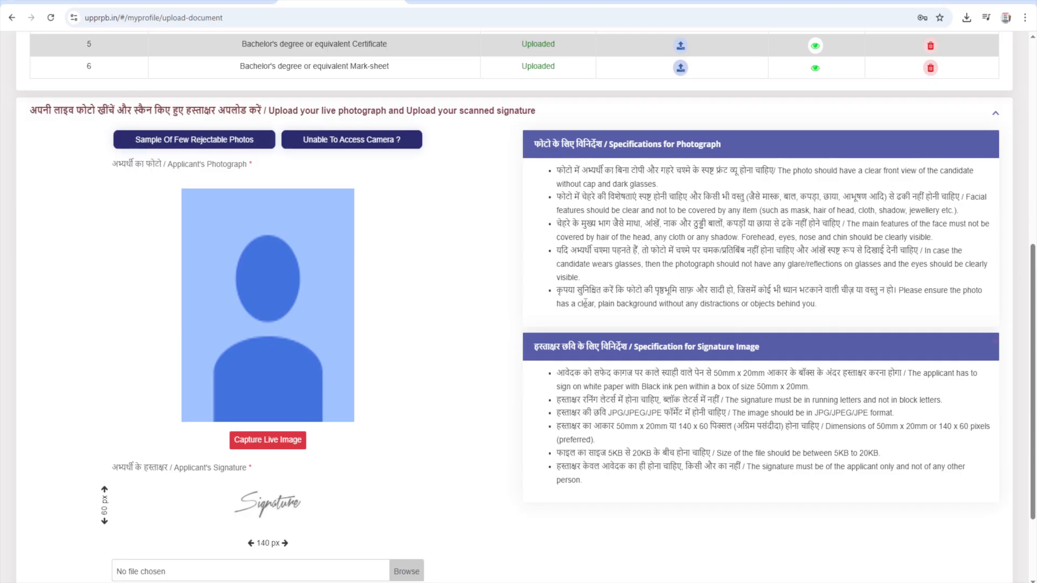
scroll(296, 383, down, 3)
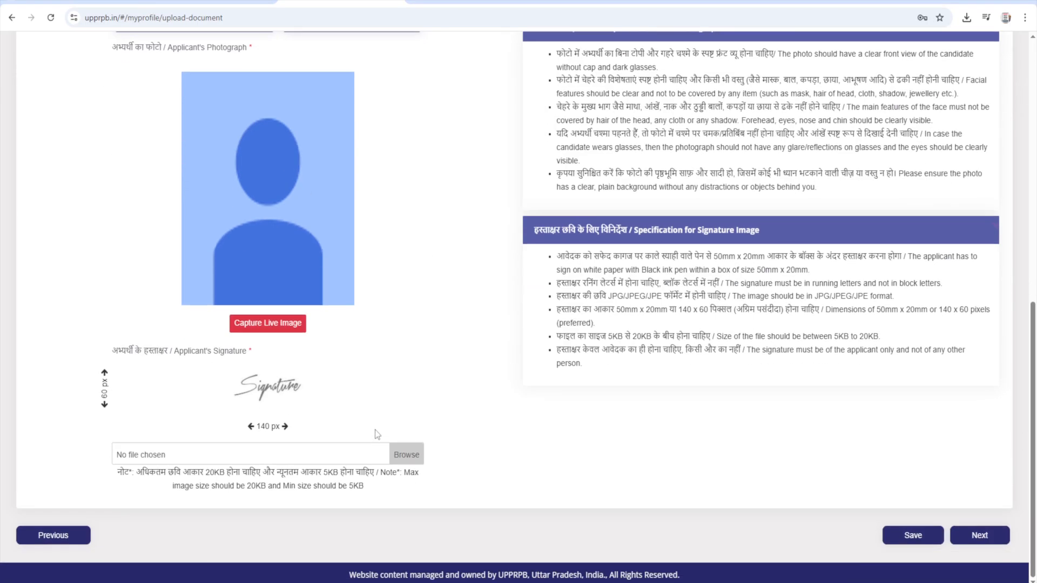
Capture the applicant's live photo
click(279, 326)
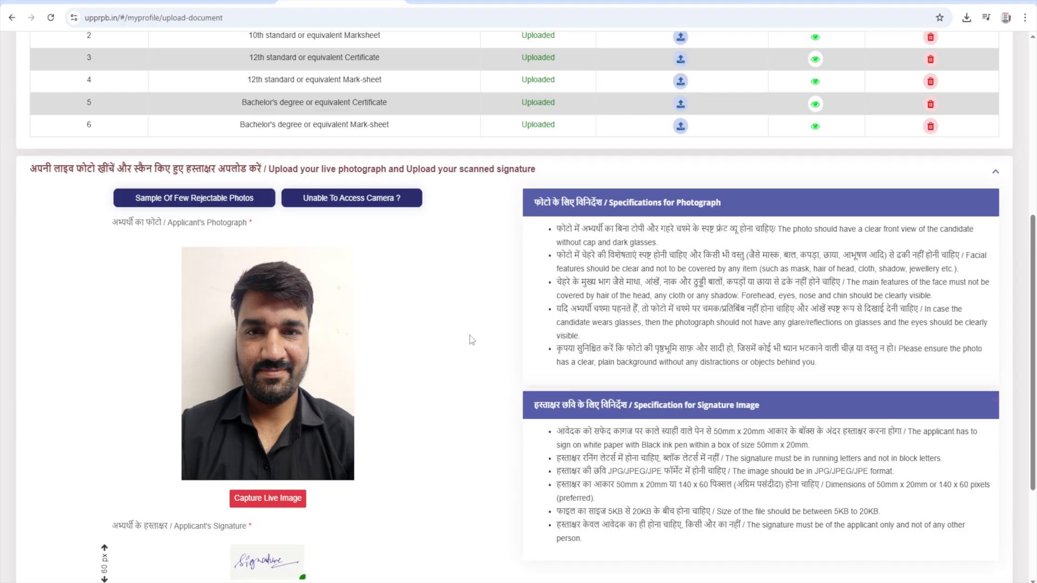
scroll(470, 333, up, 1)
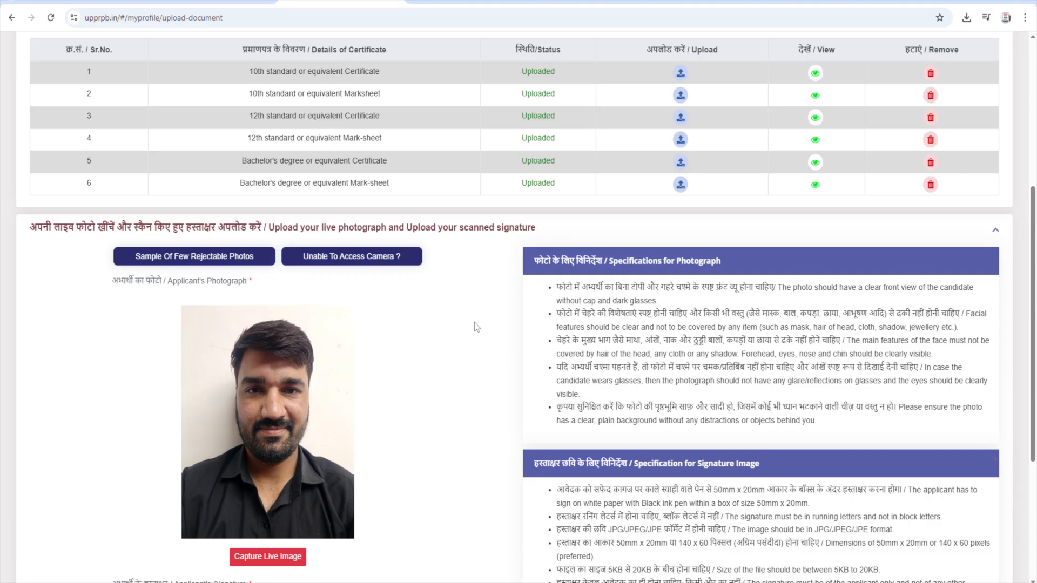
scroll(500, 307, down, 4)
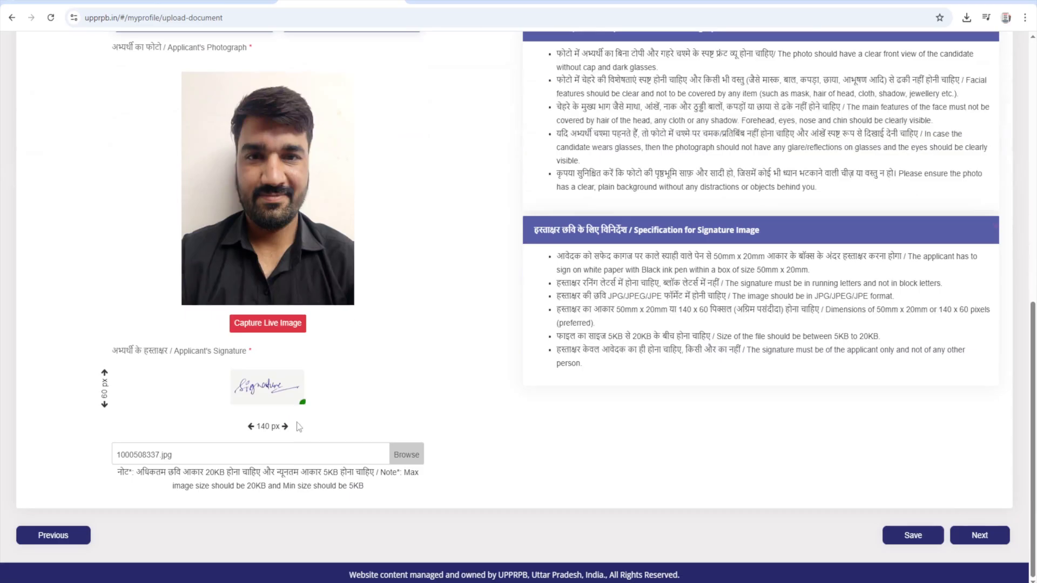
Upload and crop Signature.jpeg as the signature, then proceed to post preferences
click(394, 457)
double_click(401, 164)
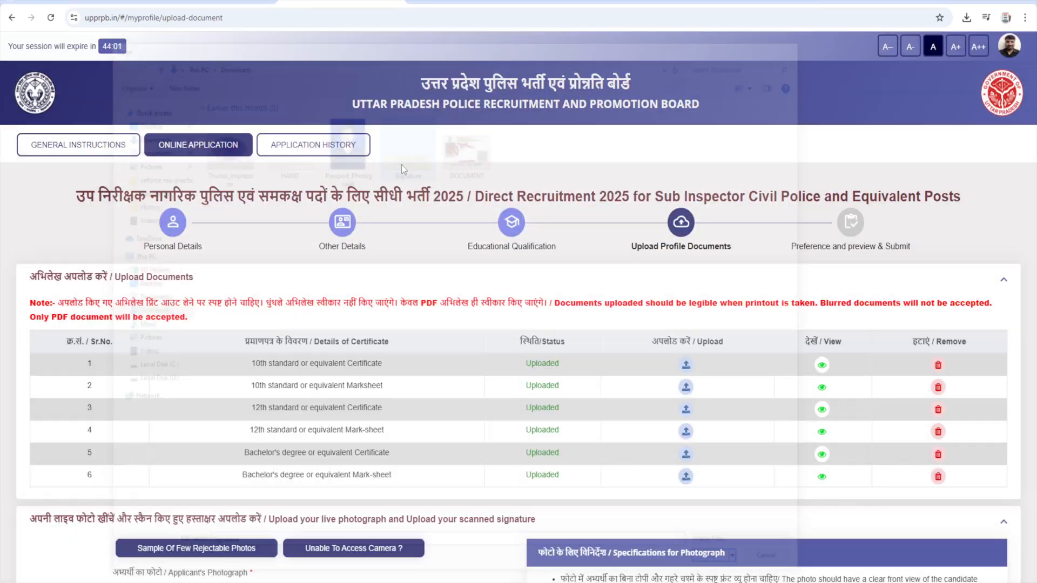
click(550, 146)
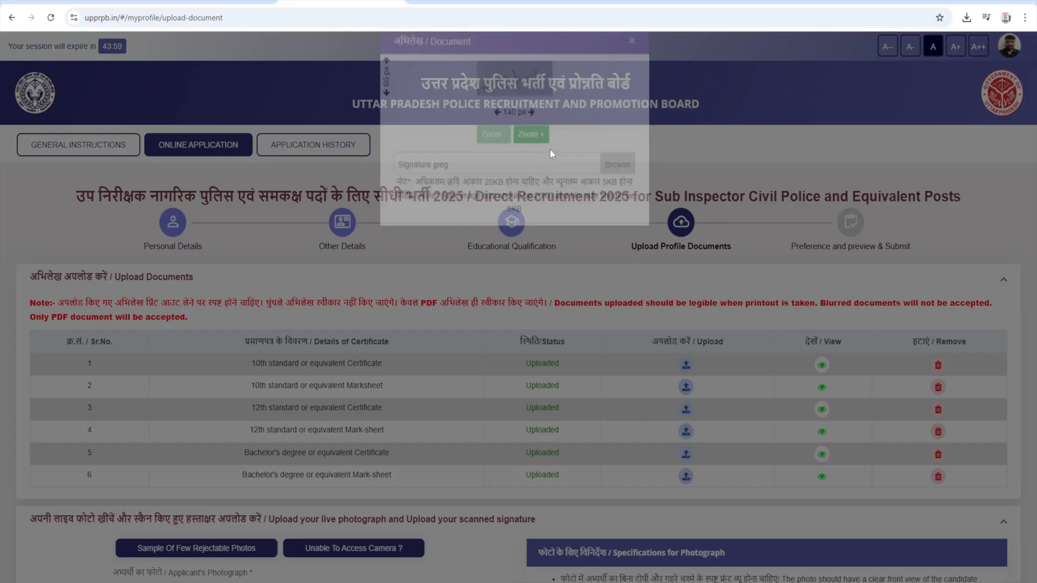
scroll(456, 321, down, 10)
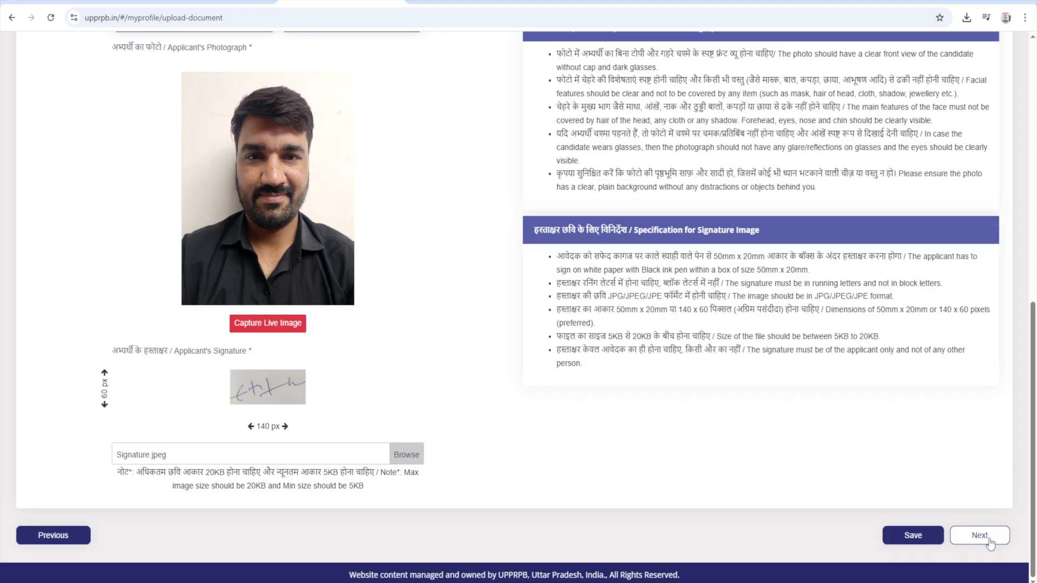
click(989, 542)
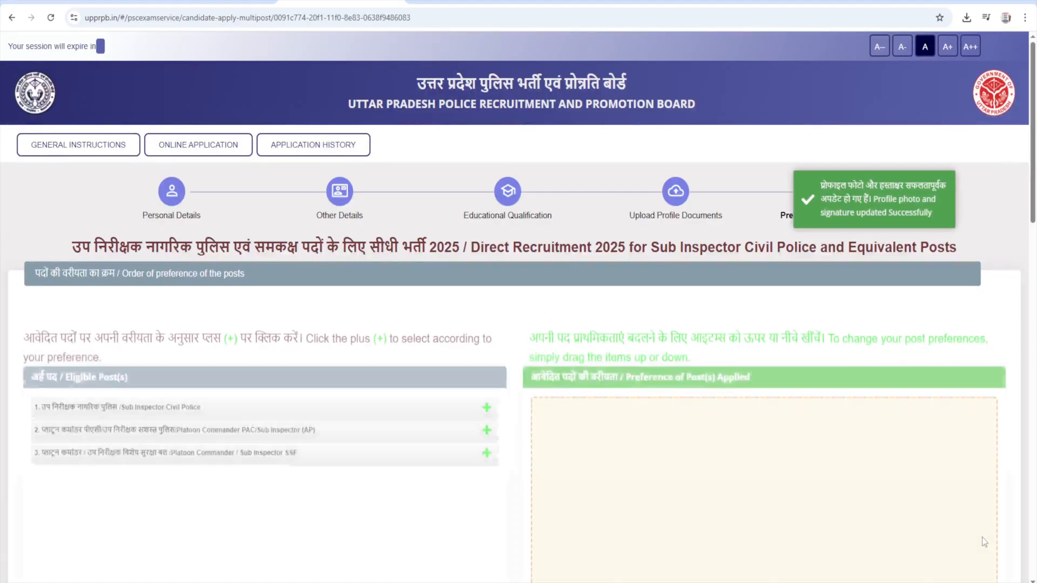
Add Sub Inspector Civil Police, PAC/SI (AP) and SSF posts in order, then confirm the order
scroll(762, 375, down, 3)
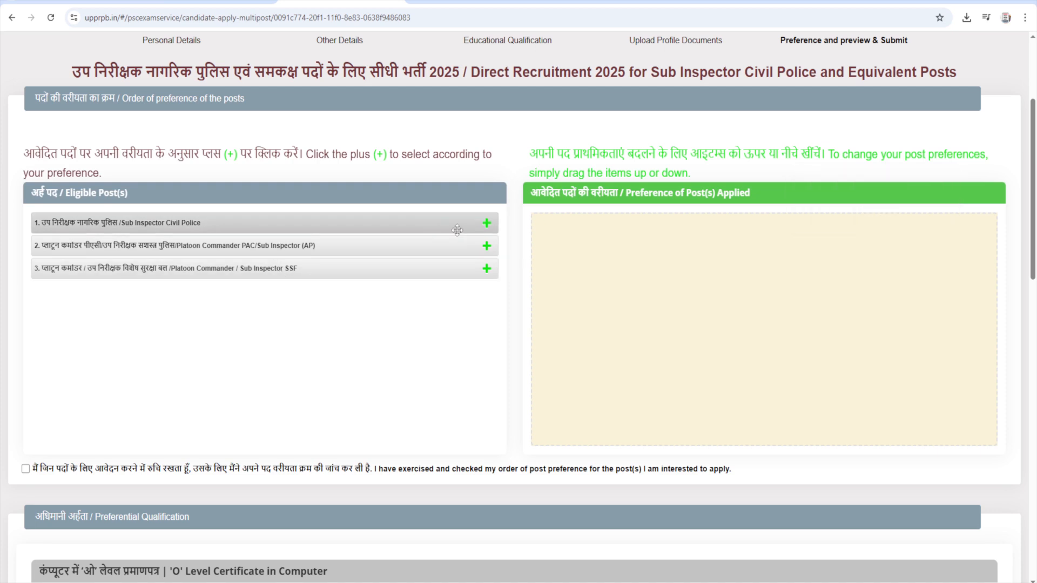
click(487, 224)
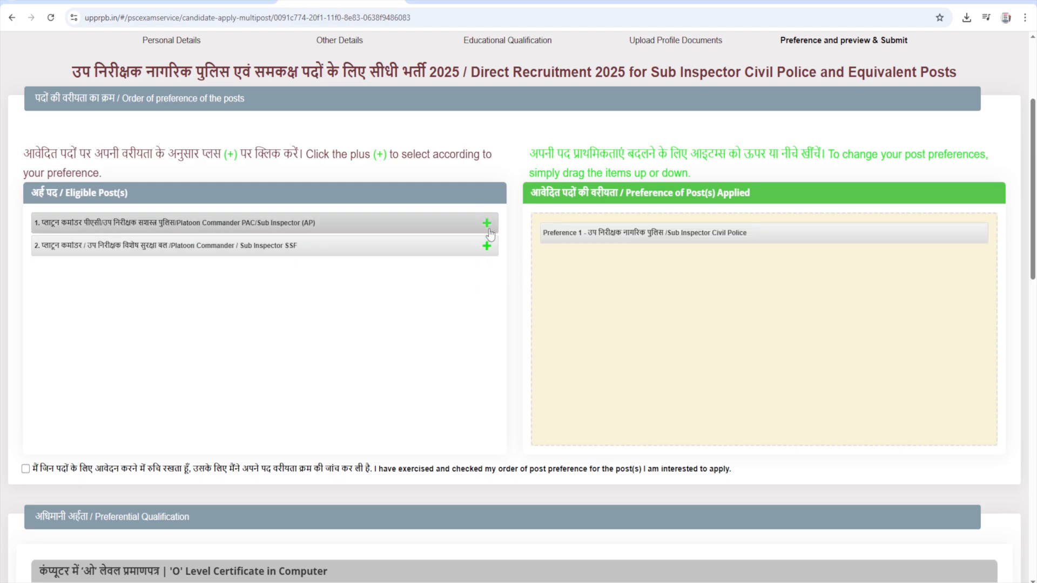
click(486, 224)
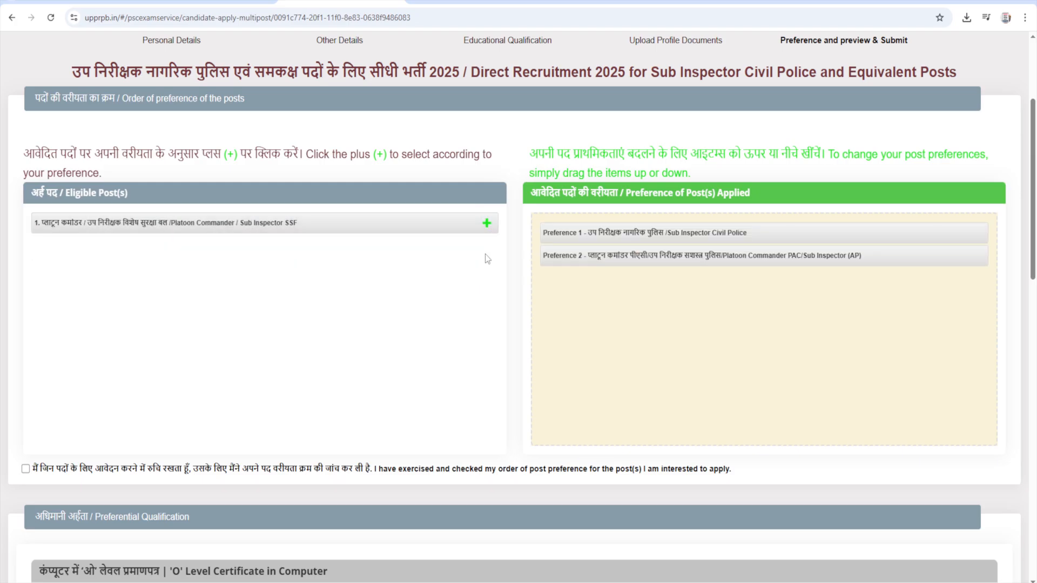
click(485, 224)
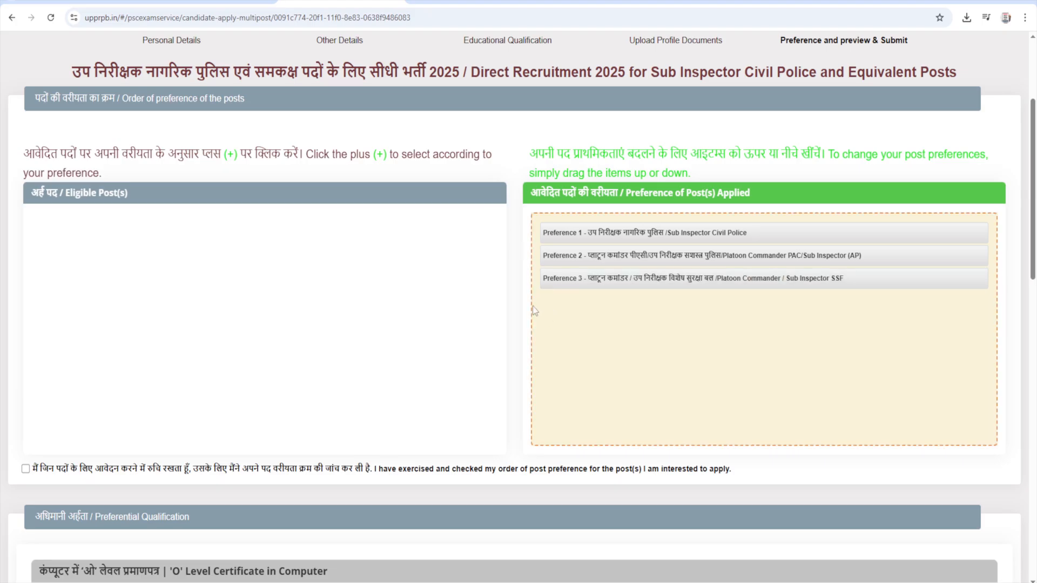
click(26, 469)
scroll(44, 471, down, 5)
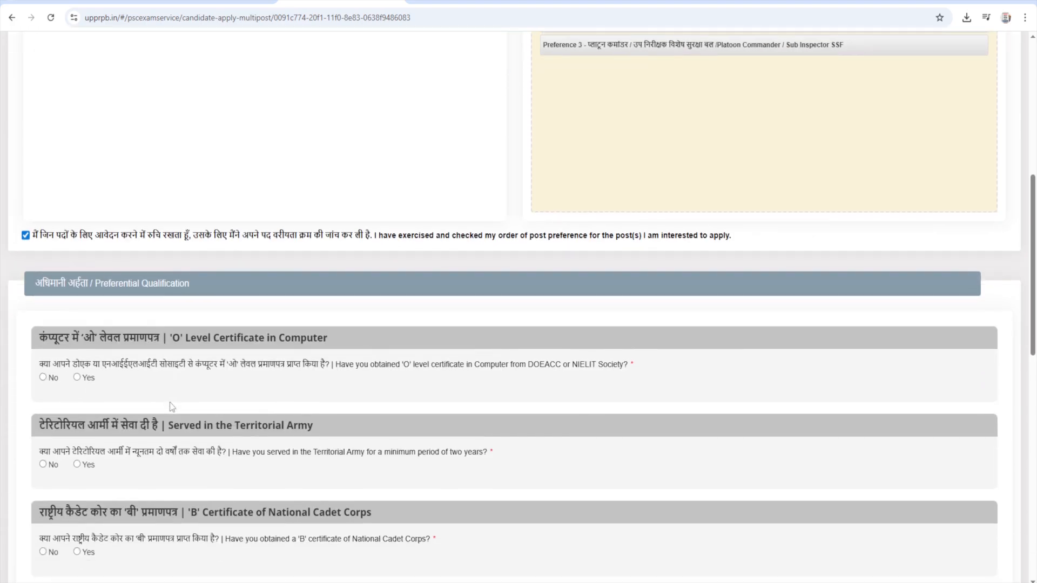
Answer No to the O Level, Territorial Army and NCC preferential qualification questions
scroll(175, 370, down, 2)
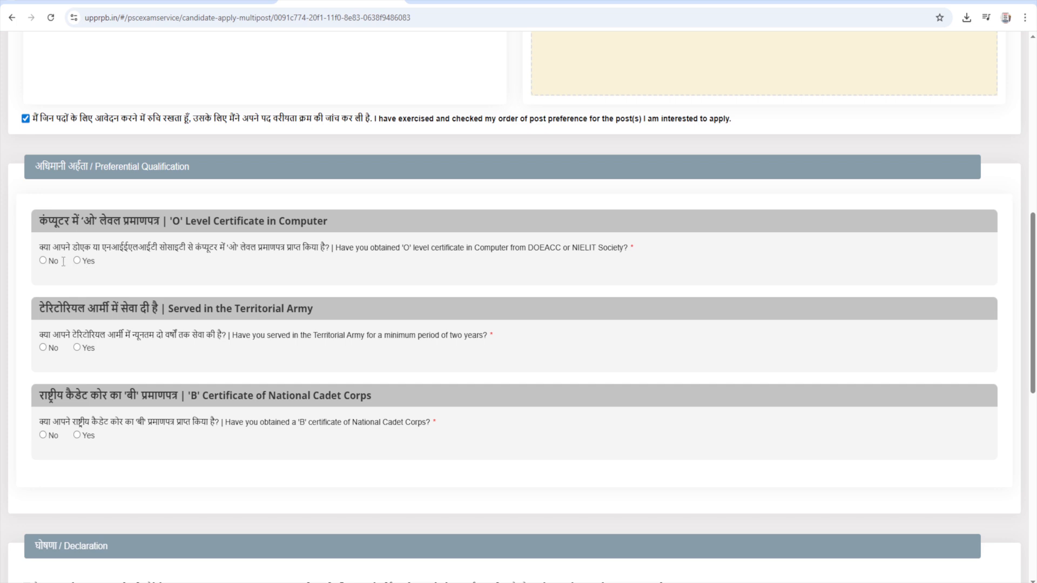
click(44, 261)
scroll(50, 367, down, 1)
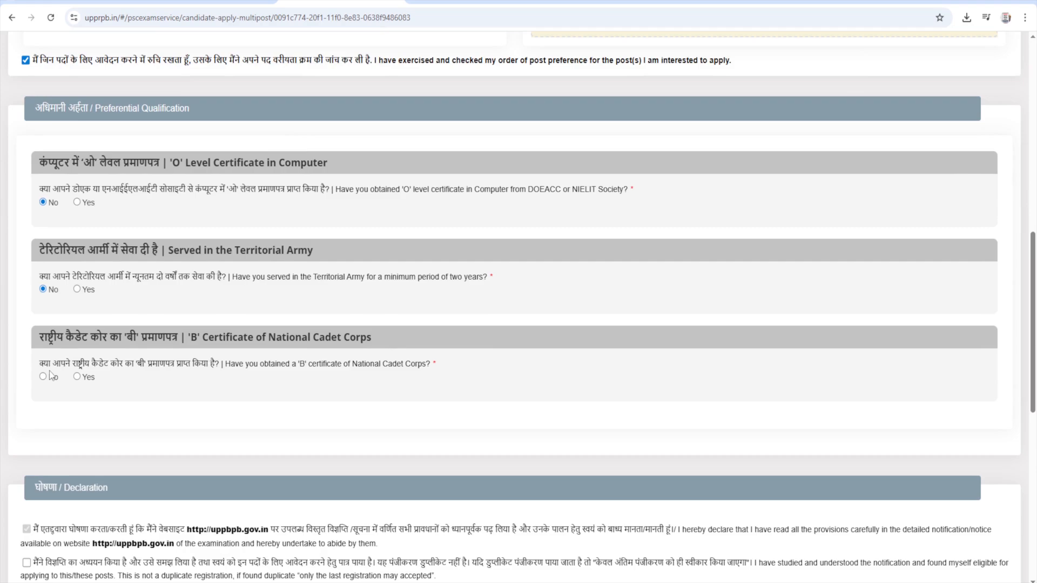
click(43, 376)
scroll(216, 384, down, 3)
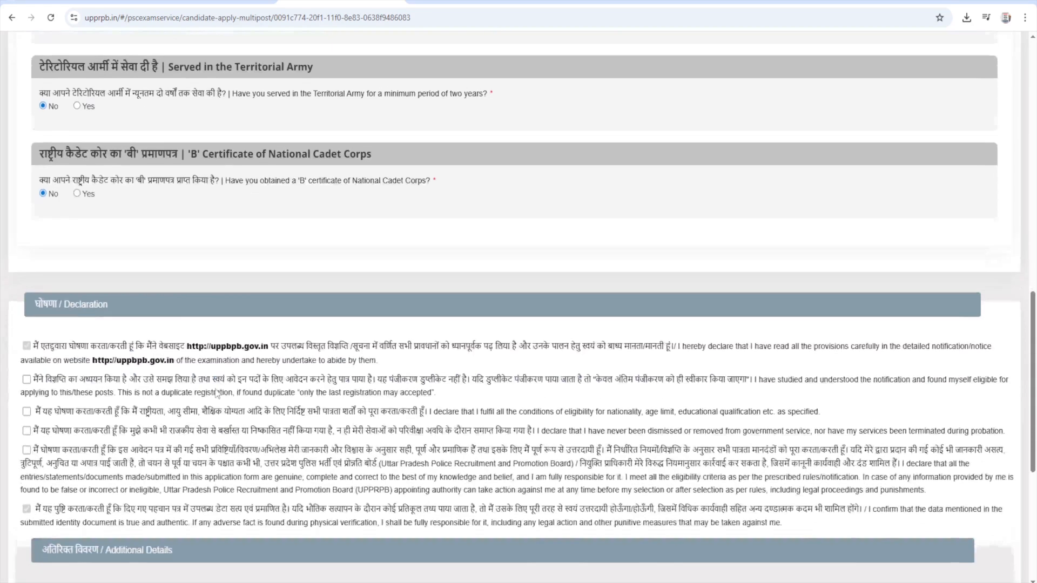
scroll(217, 393, down, 2)
Tick the declarations on reading the notification, eligibility, no dismissal and genuine entries
click(27, 271)
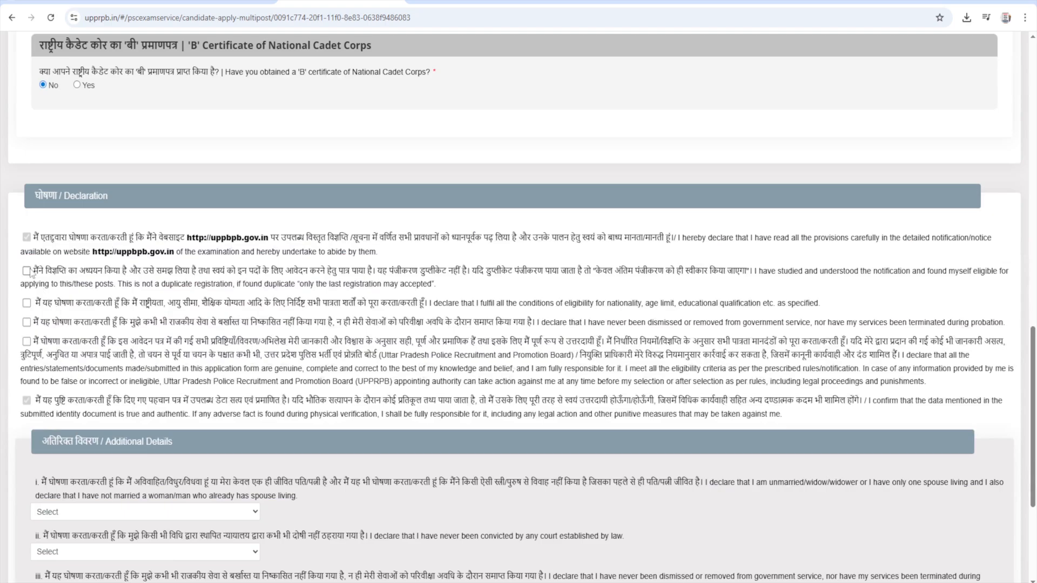
click(27, 303)
click(27, 322)
click(26, 342)
scroll(113, 370, up, 2)
scroll(122, 367, down, 3)
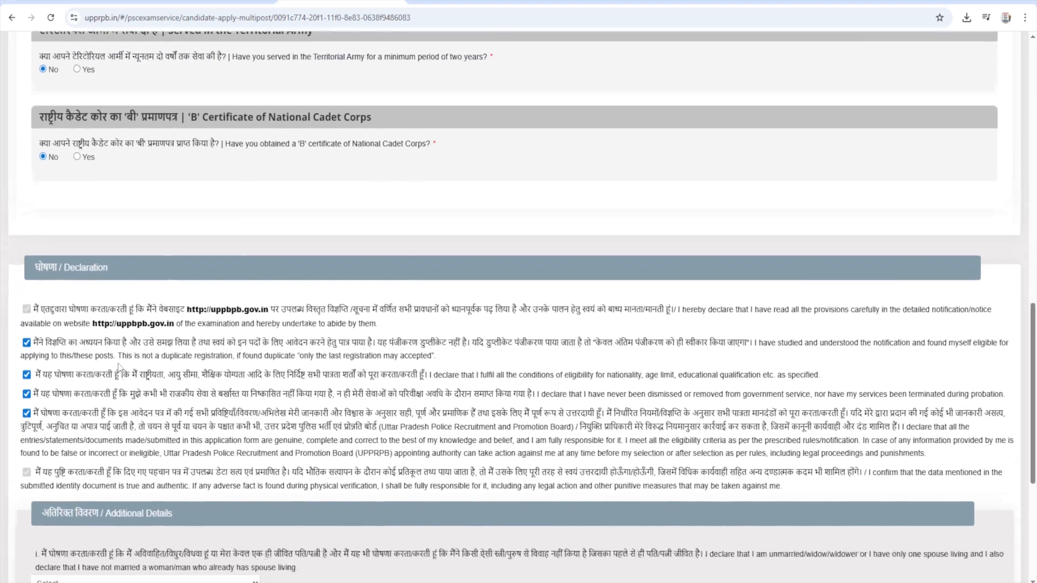
scroll(121, 367, down, 1)
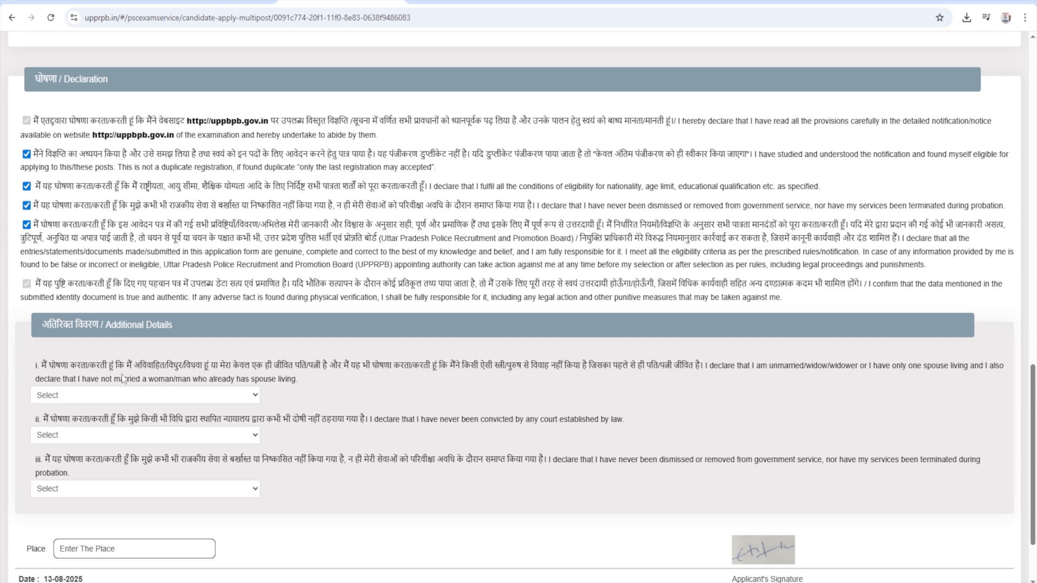
Set the additional declaration, court conviction and dismissal dropdowns to No
click(181, 397)
click(145, 437)
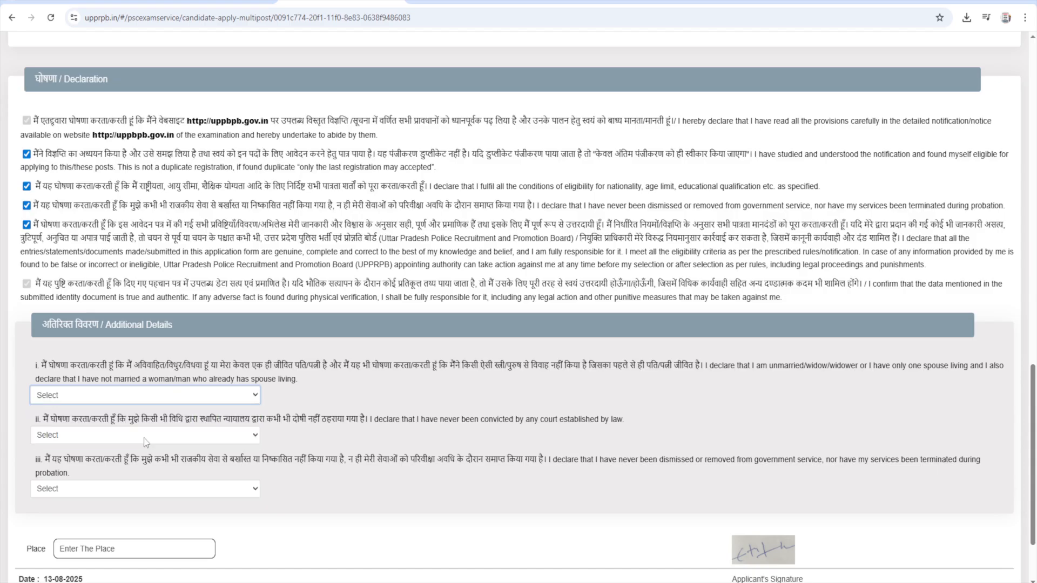
click(186, 436)
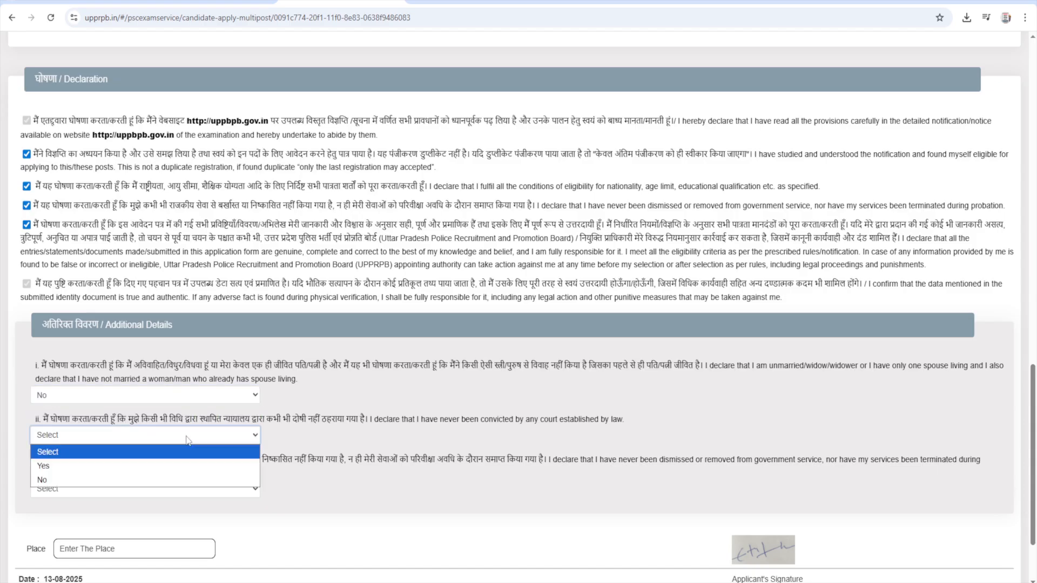
click(129, 479)
click(145, 489)
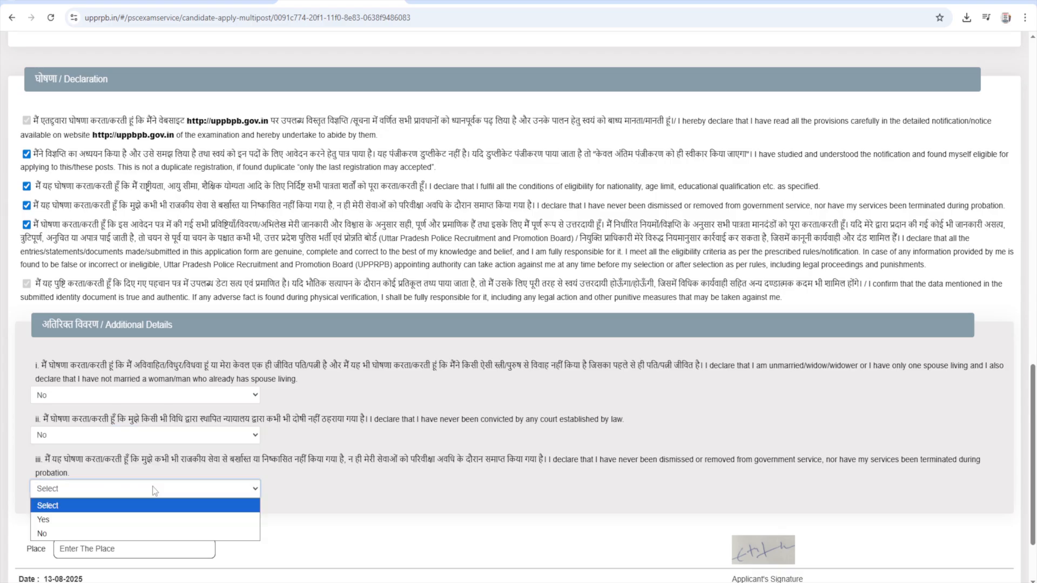
click(105, 530)
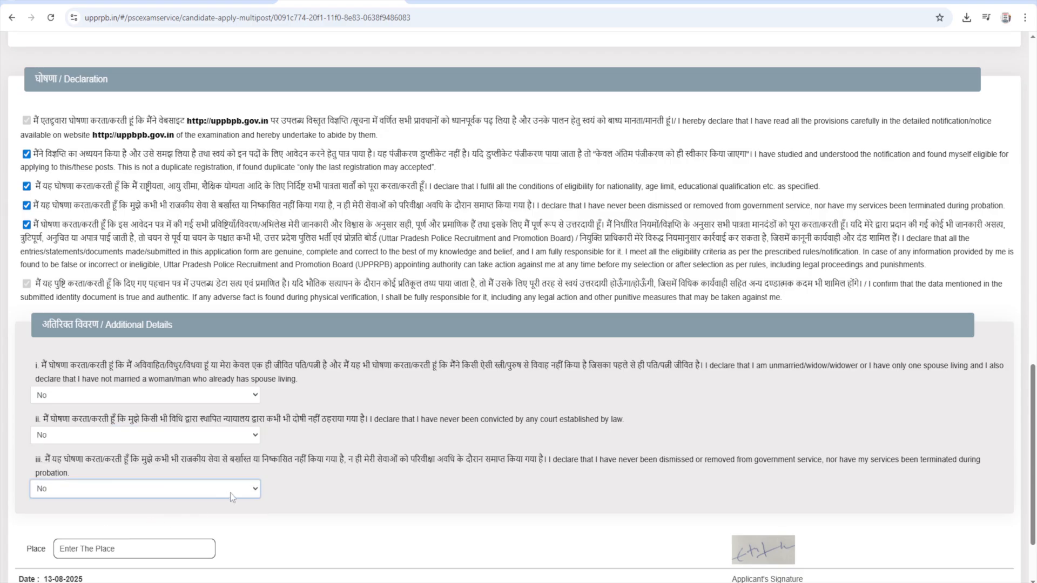
Enter JAIPUR as the Place and open the Application Preview
scroll(238, 489, down, 2)
click(165, 452)
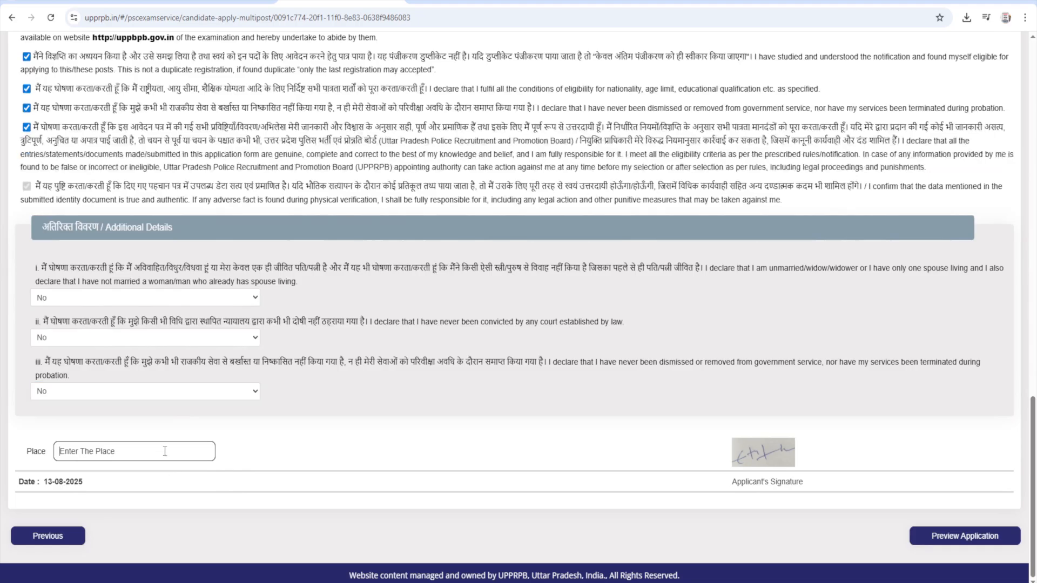
text(JAIPUR)
click(947, 540)
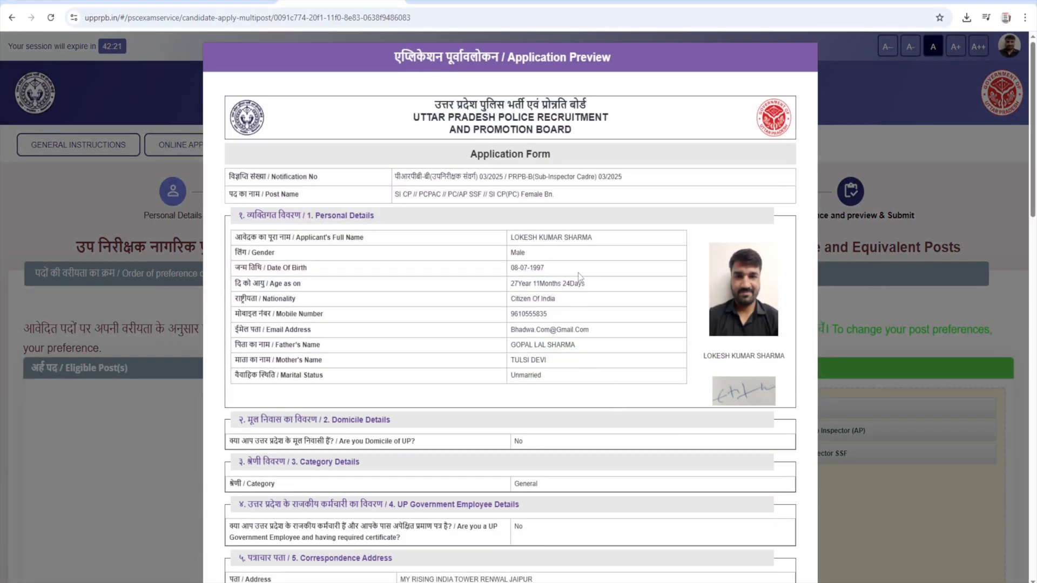
Confirm the previewed details are correct, then submit the application and confirm submission
scroll(578, 273, down, 10)
scroll(582, 284, down, 10)
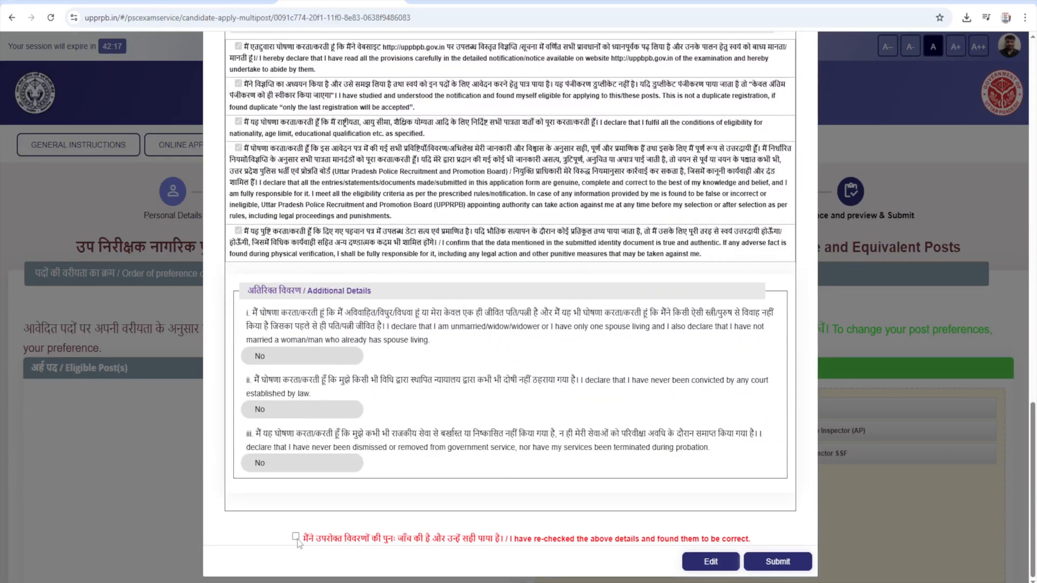
click(296, 536)
click(785, 566)
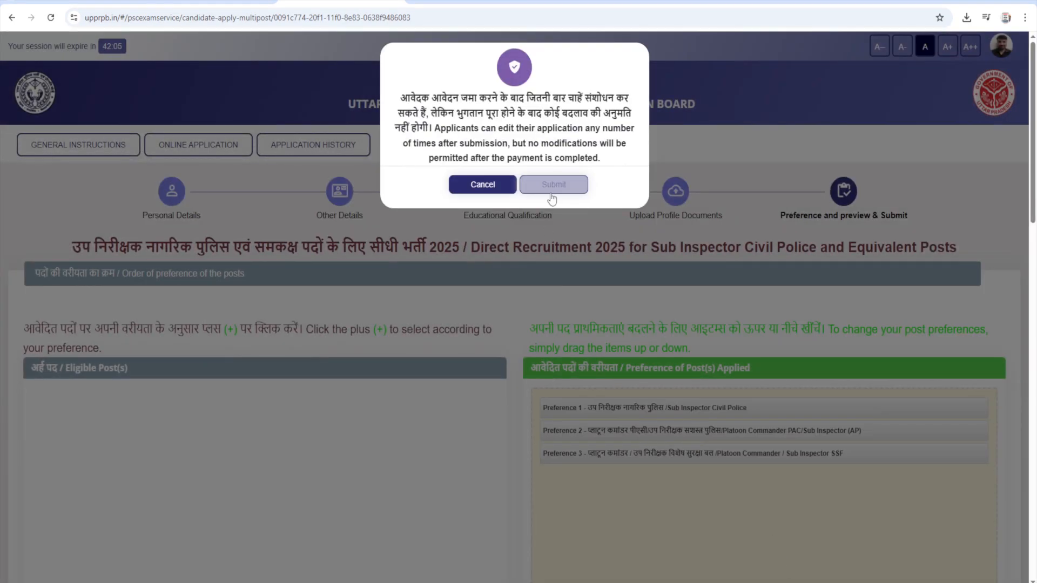
click(551, 185)
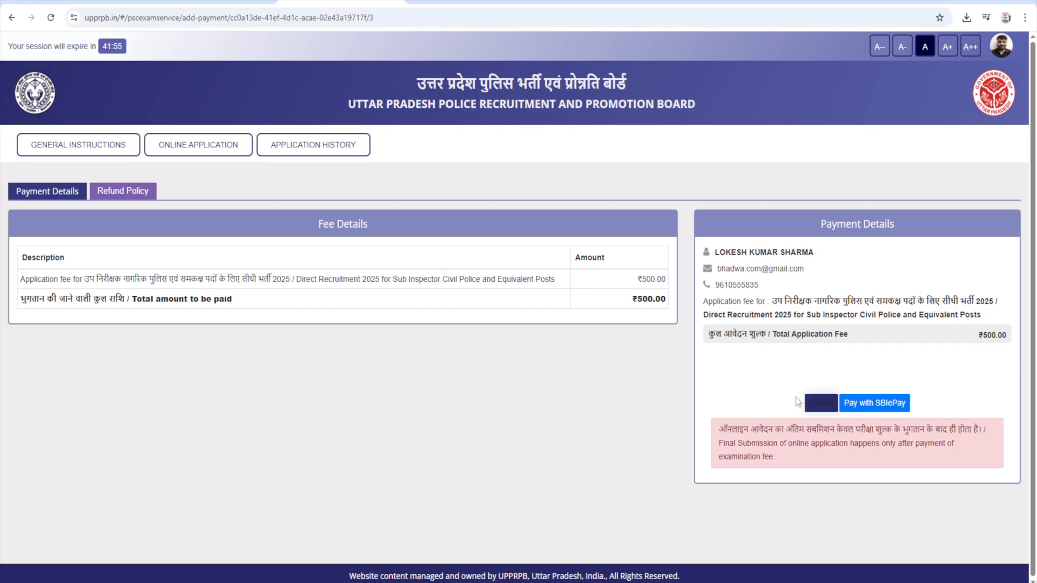
Choose SBIePay, agree to the non-refundable payment terms and proceed to the gateway
click(857, 406)
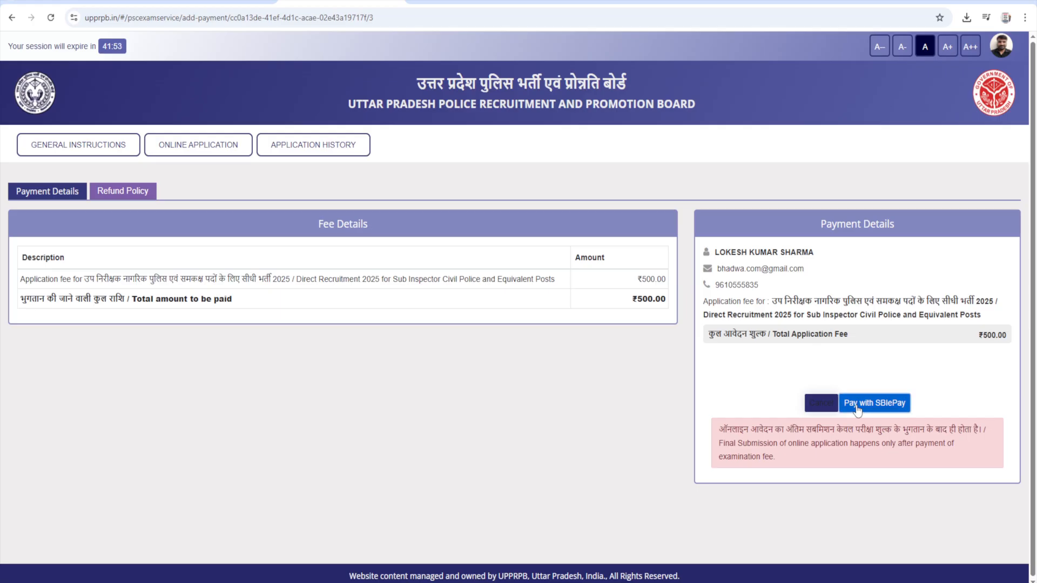
click(339, 381)
click(489, 429)
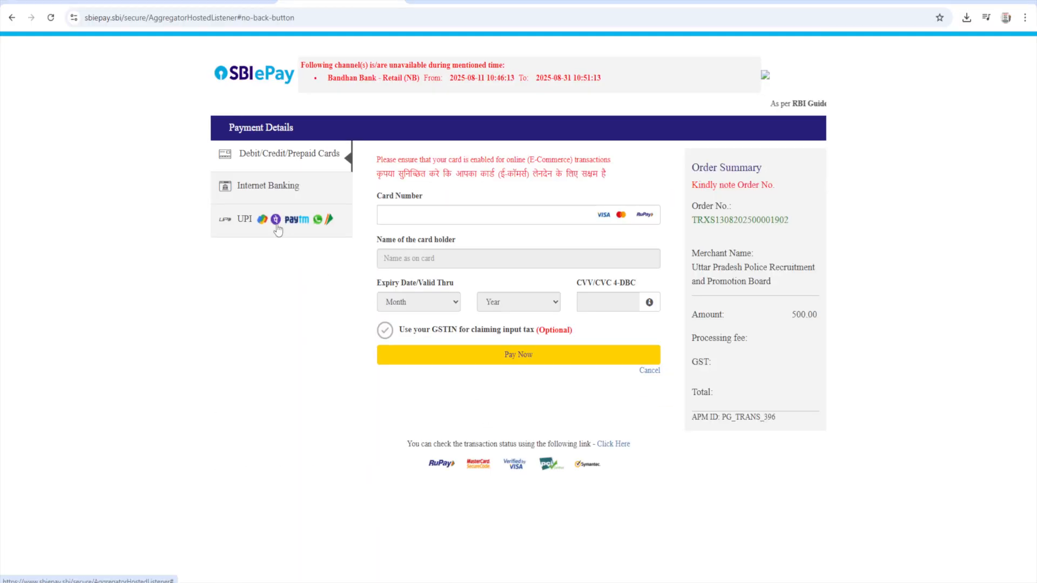
Pay by UPI QR to generate the QR code, declining the browser's save-password offer
click(277, 227)
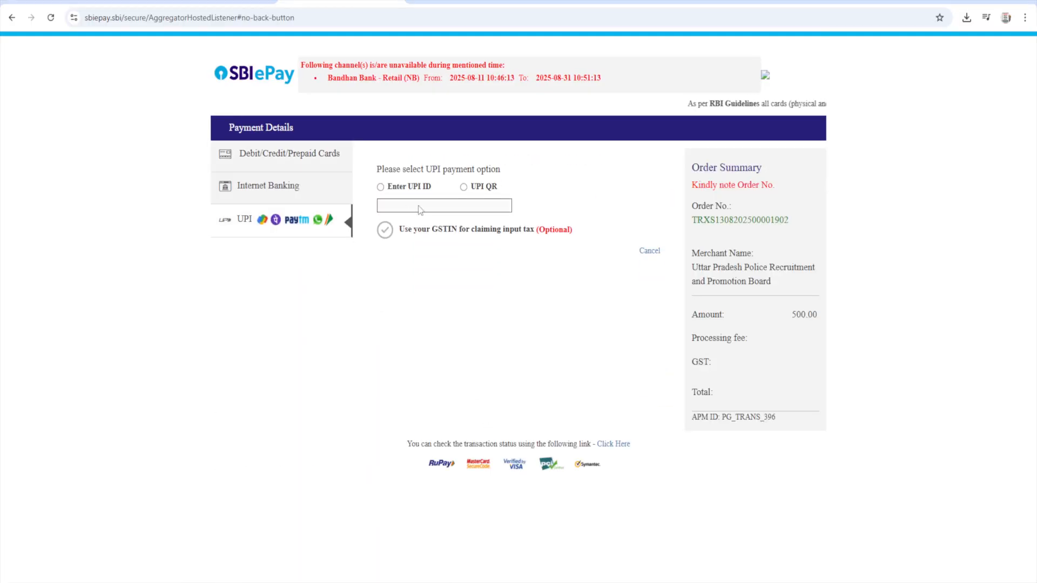
click(464, 188)
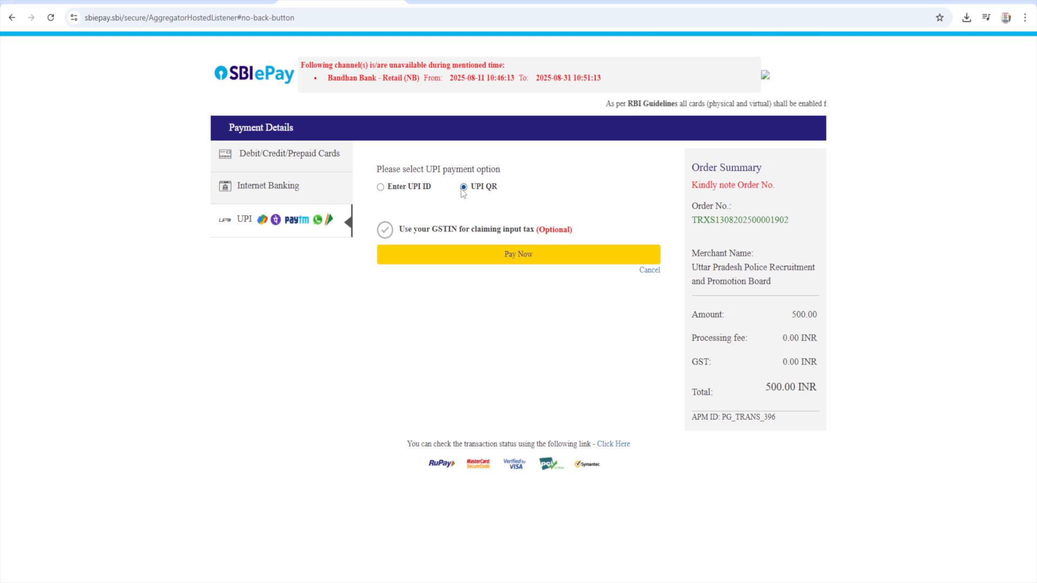
click(480, 255)
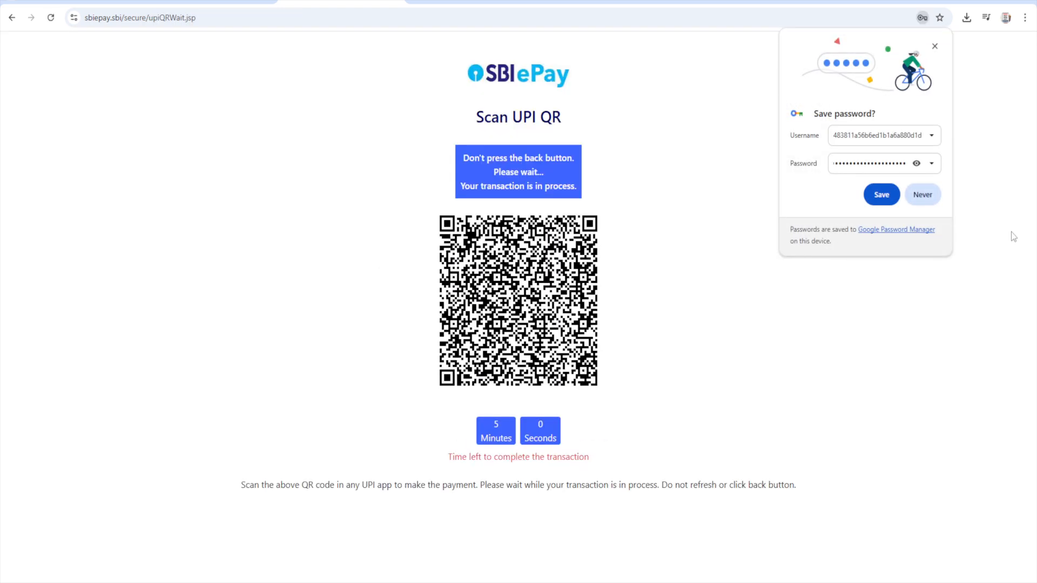
click(925, 197)
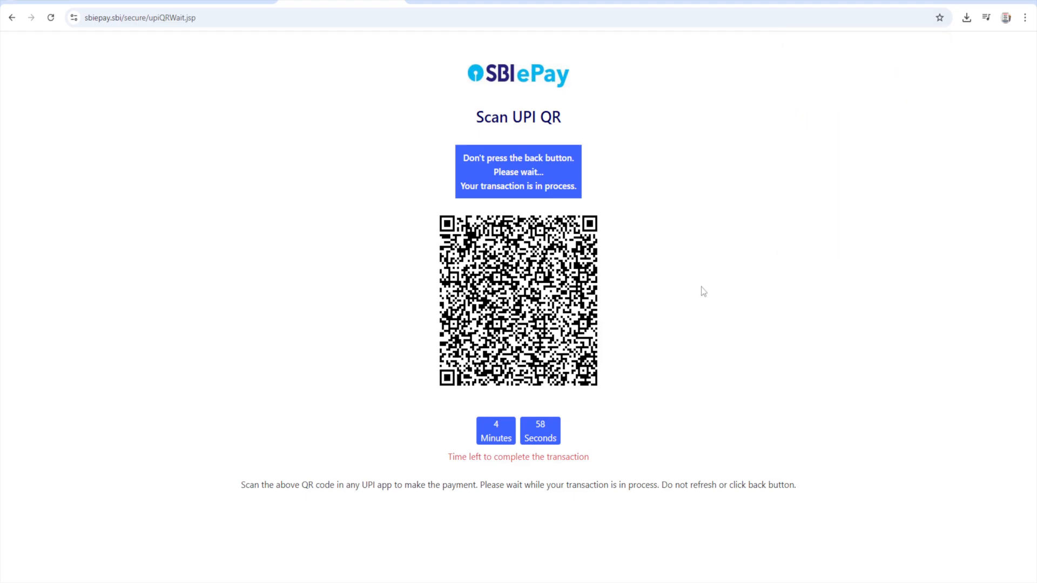